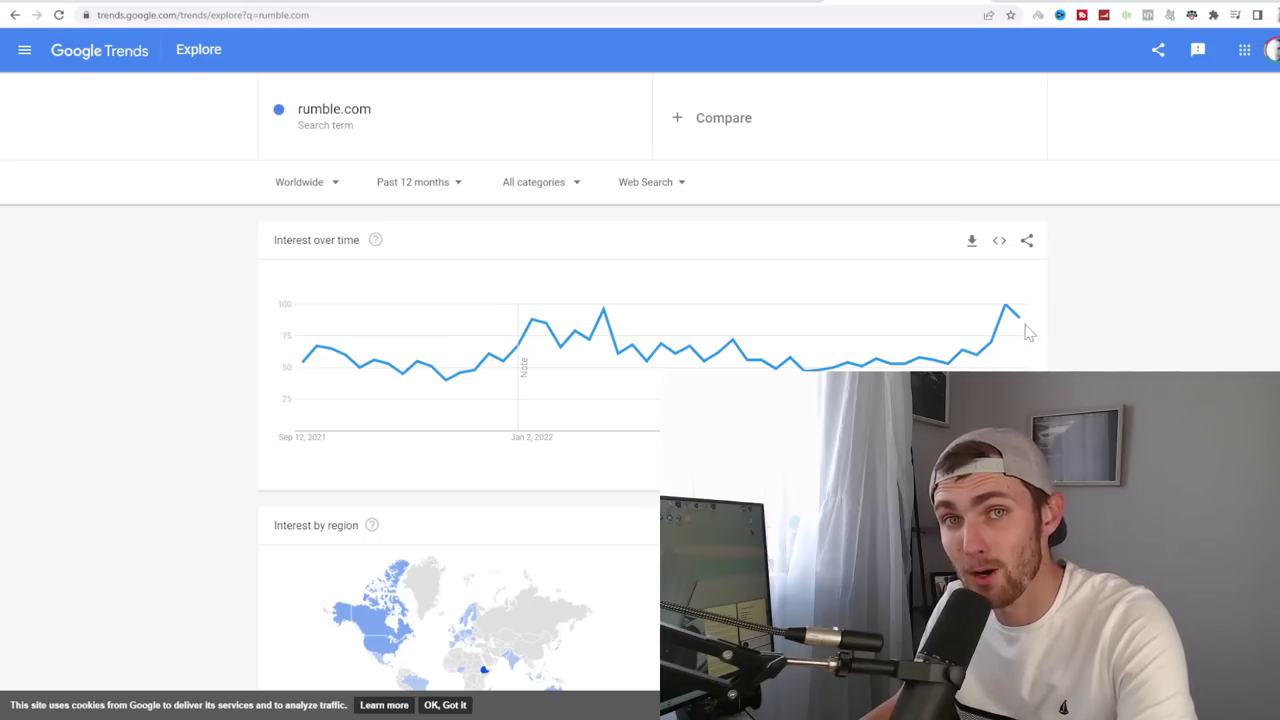
Step: Pause the full-screen promo video, exit full screen and highlight the 'Create videos from text' bullet
mouse_move(1018, 324)
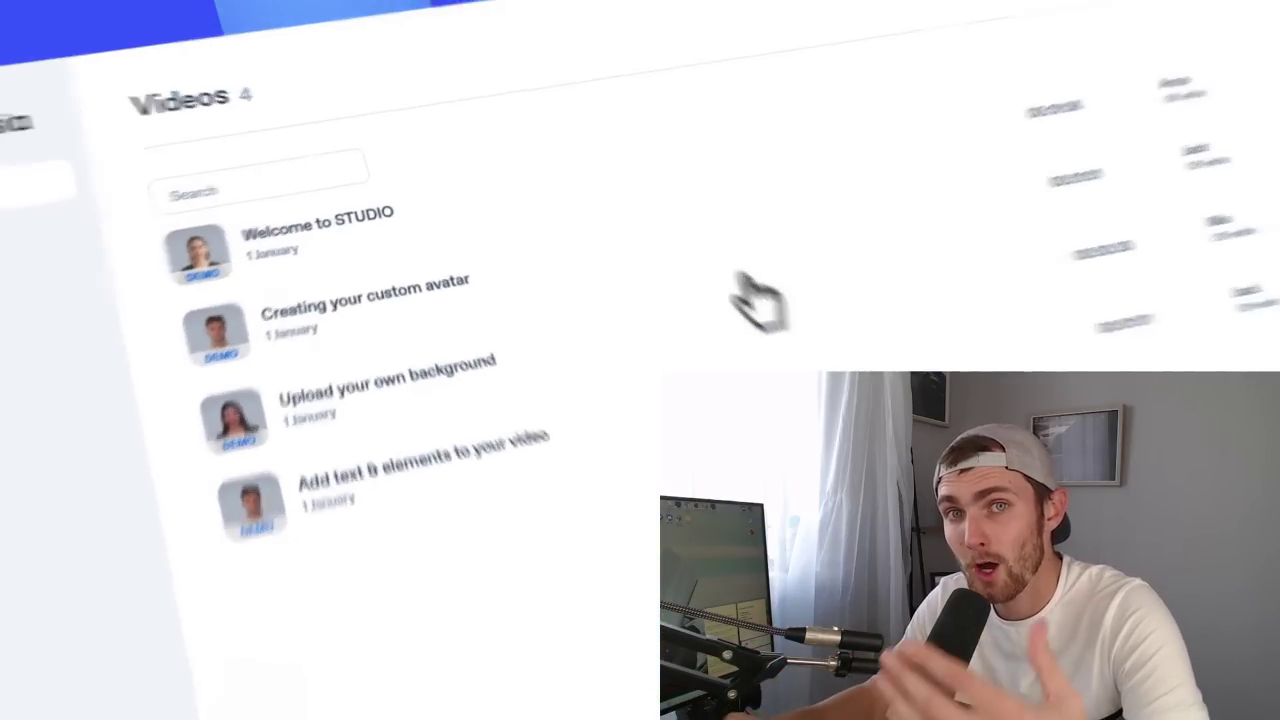
key("space")
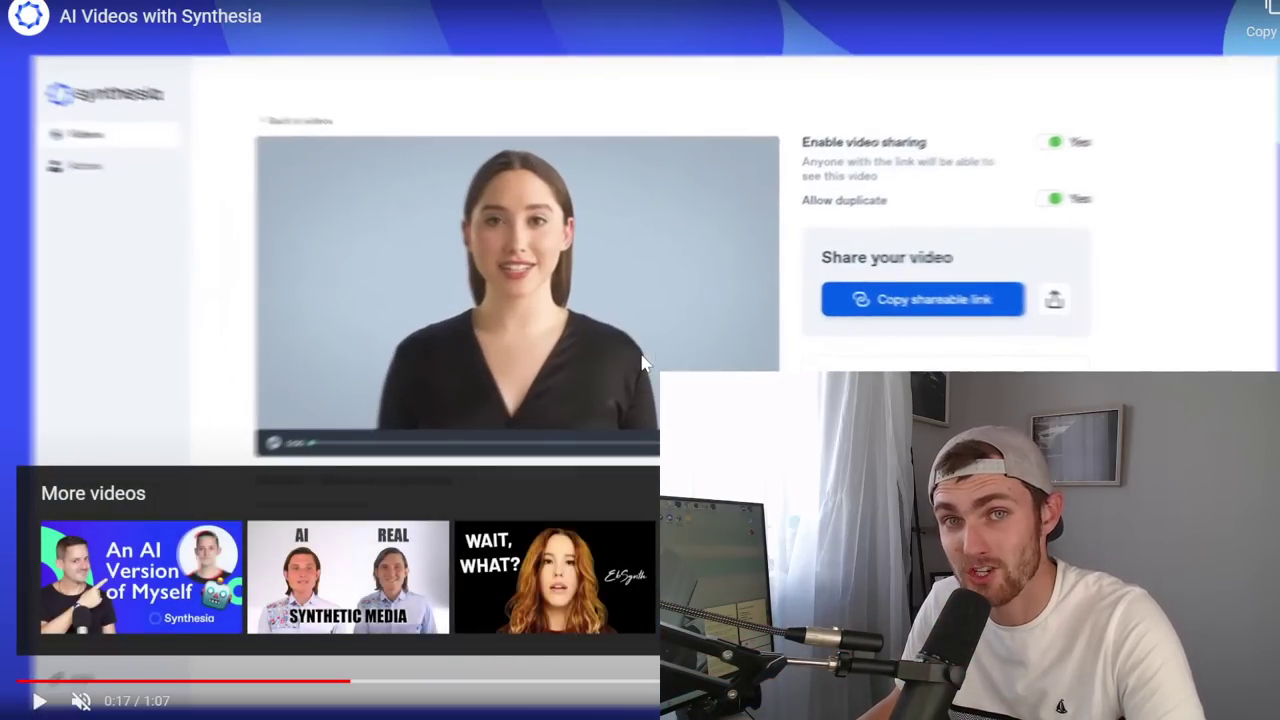
key("Escape")
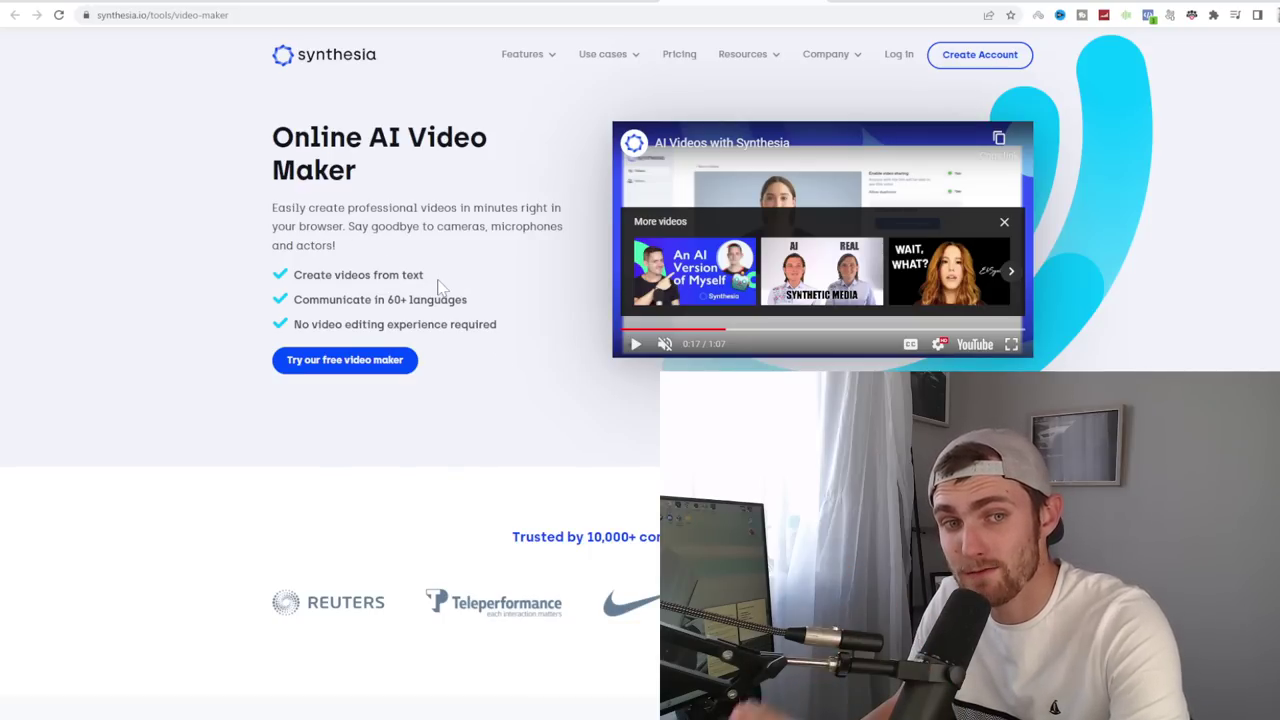
left_click_drag(466, 283, 294, 275)
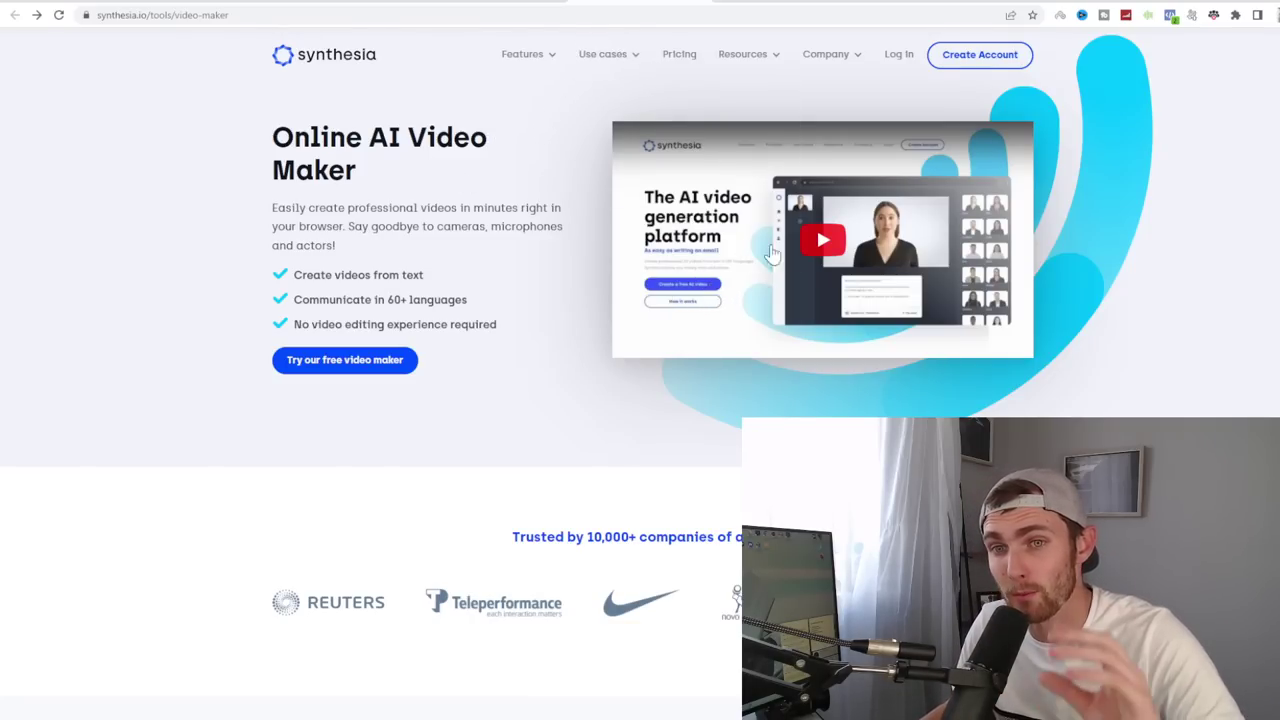
Step: Play the embedded promo video, jump to 0:07, pause it, and briefly view it full screen
left_click(780, 250)
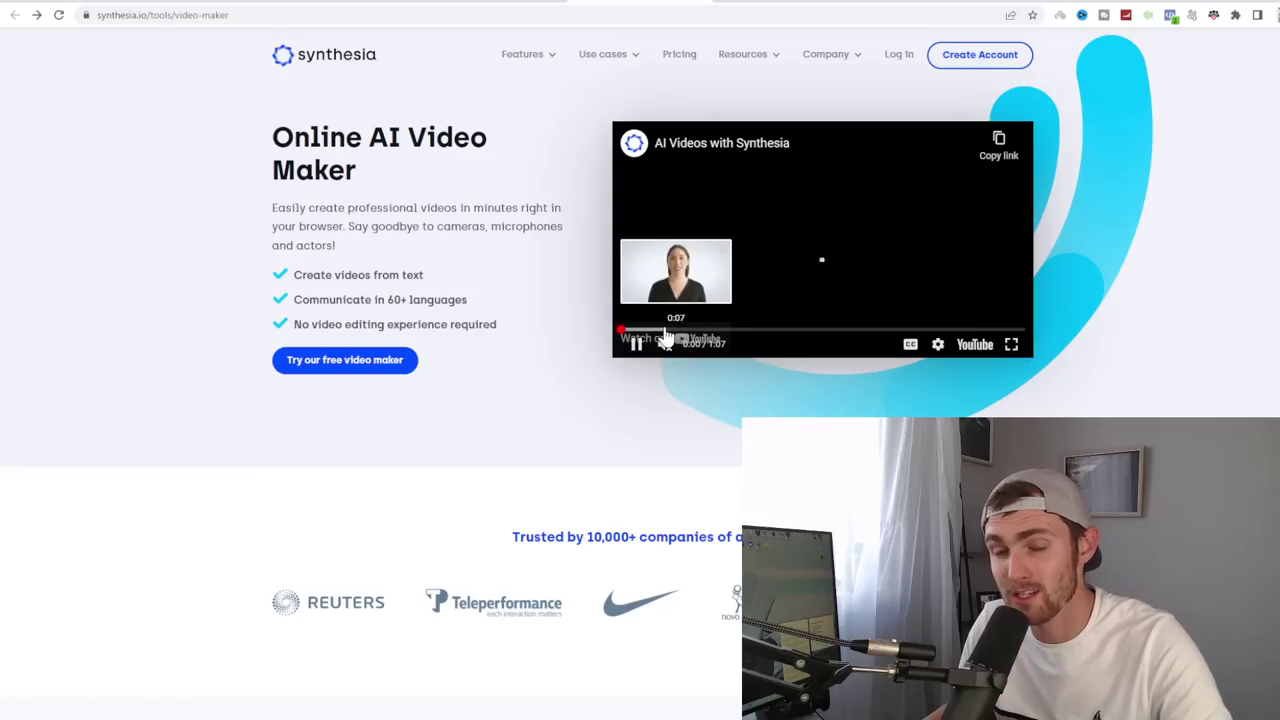
left_click(667, 329)
left_click(636, 343)
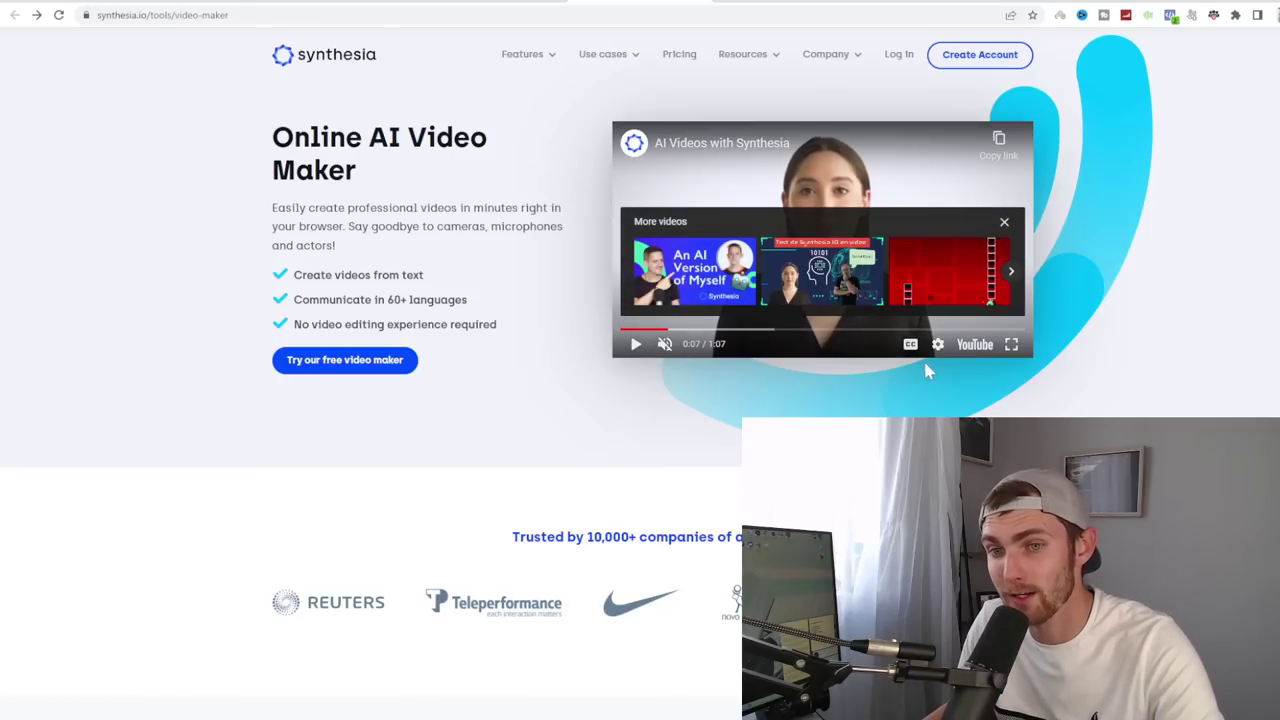
left_click(1011, 344)
key("Escape")
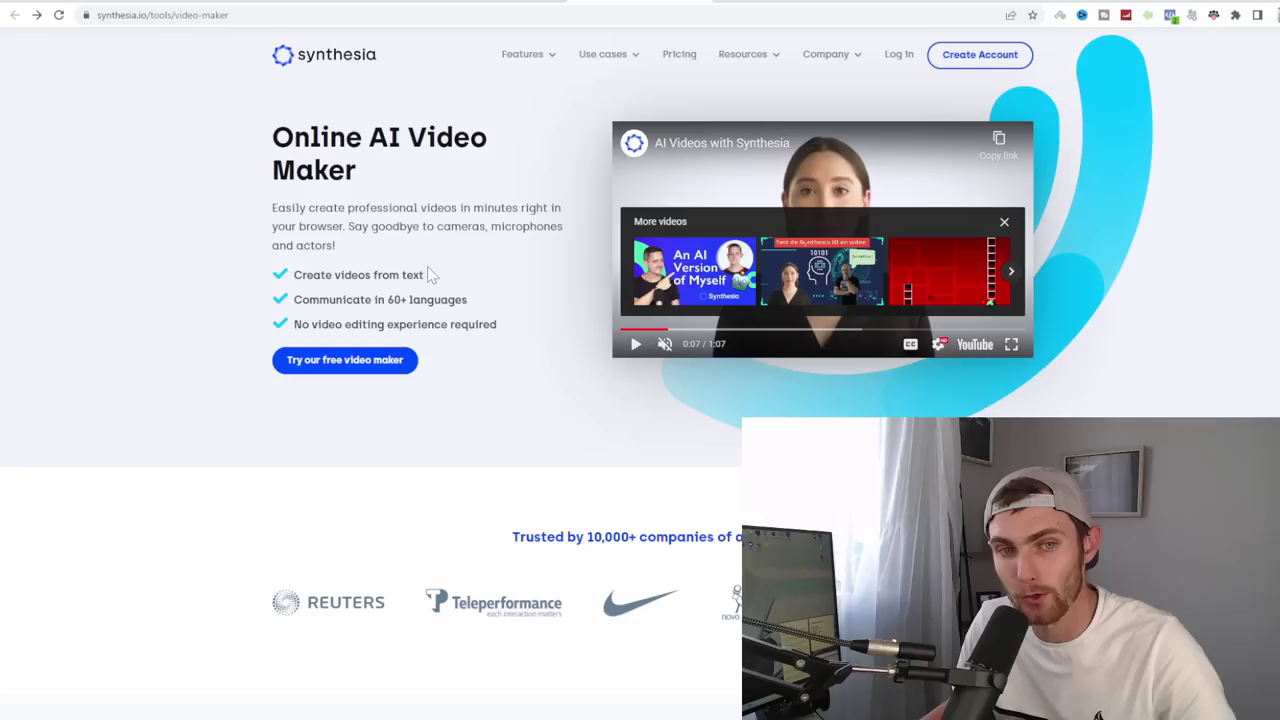
Step: Highlight the three feature claims, then open the free demo with the Sales Pitch template
left_click_drag(468, 300, 372, 300)
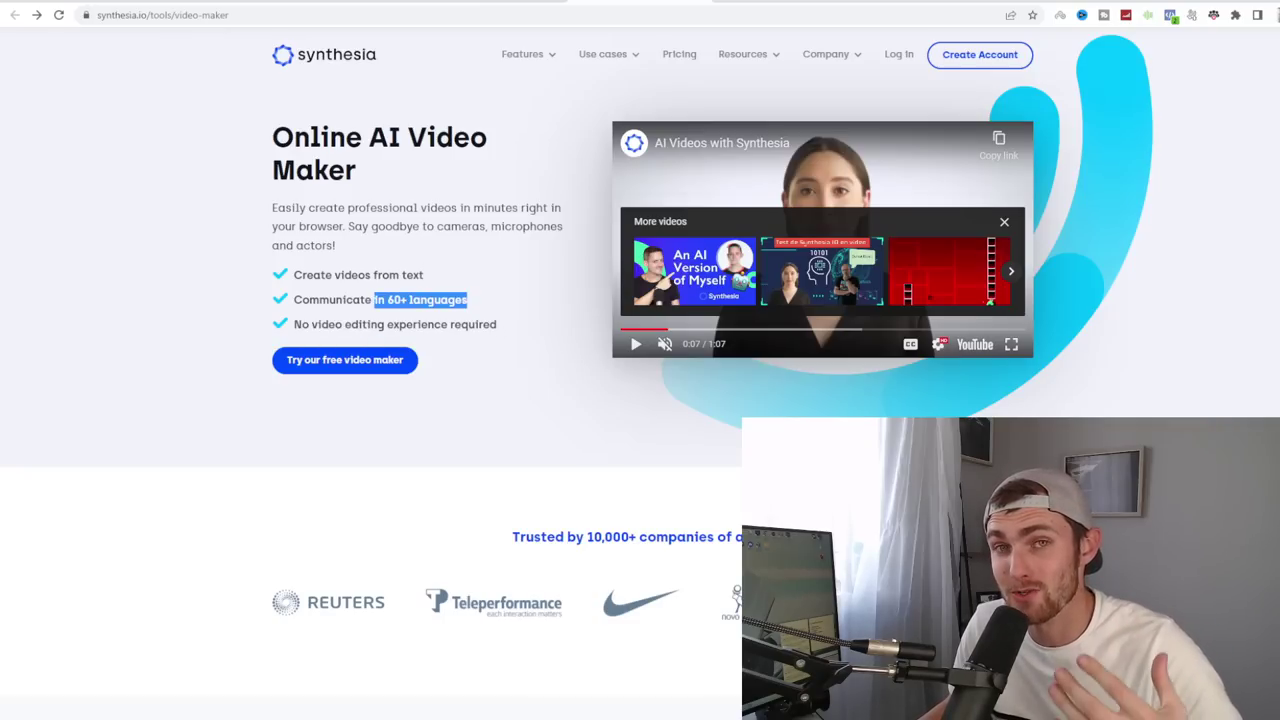
left_click_drag(512, 330, 294, 325)
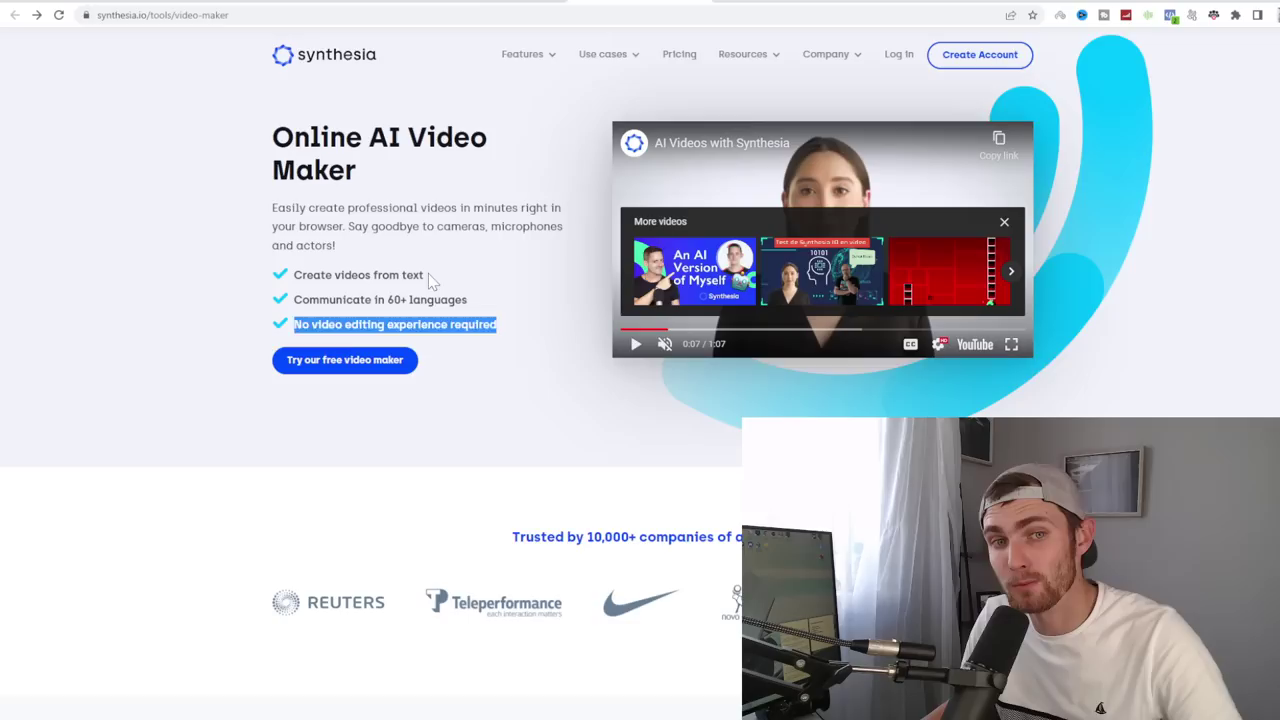
left_click_drag(430, 282, 320, 276)
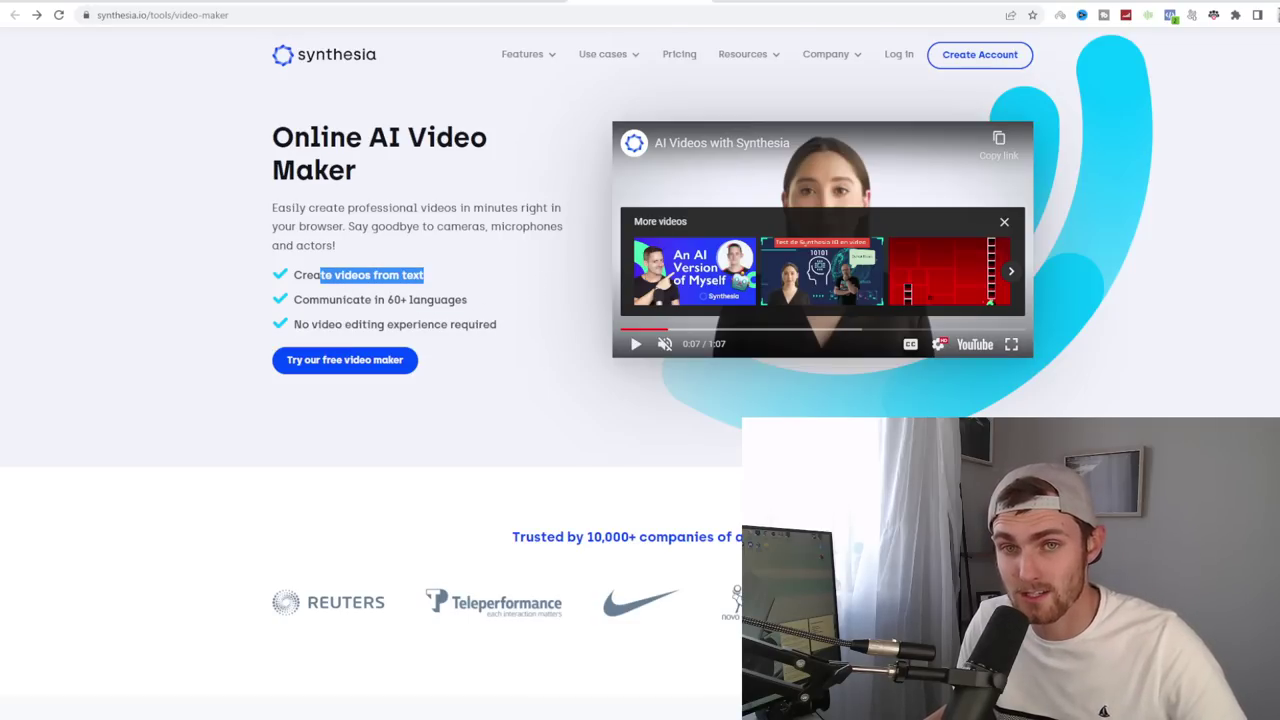
left_click(365, 372)
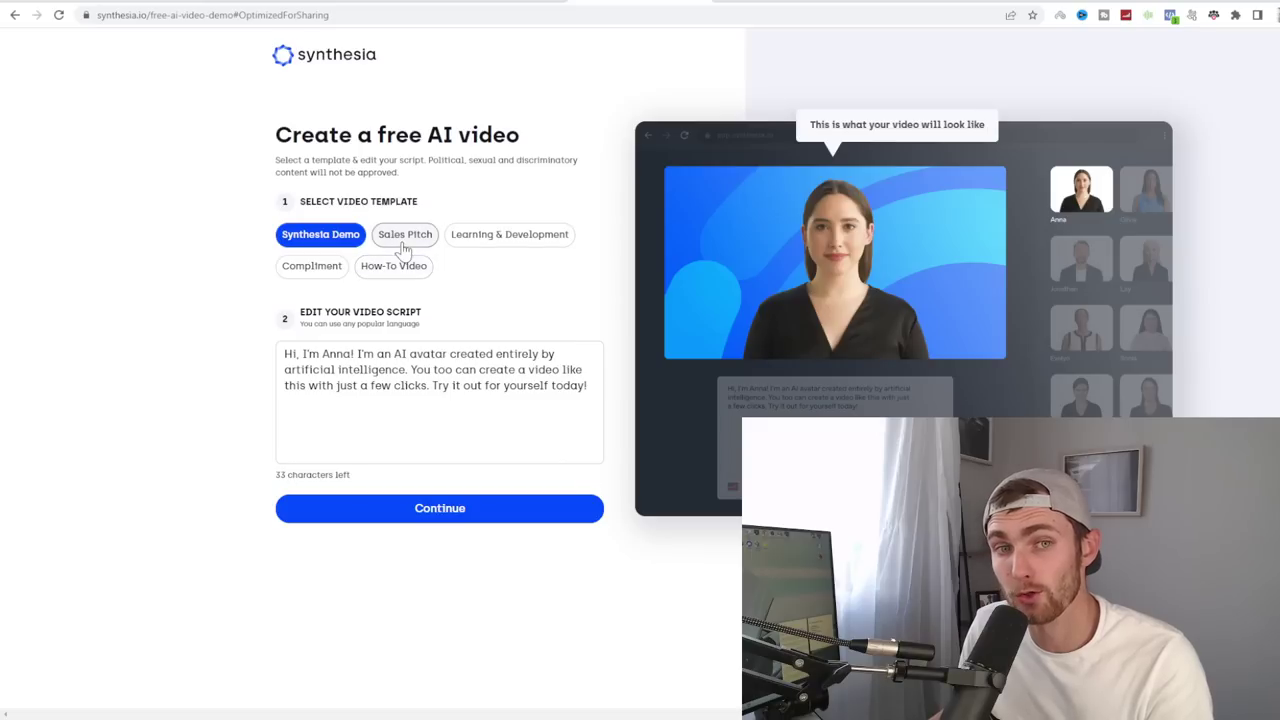
left_click(404, 240)
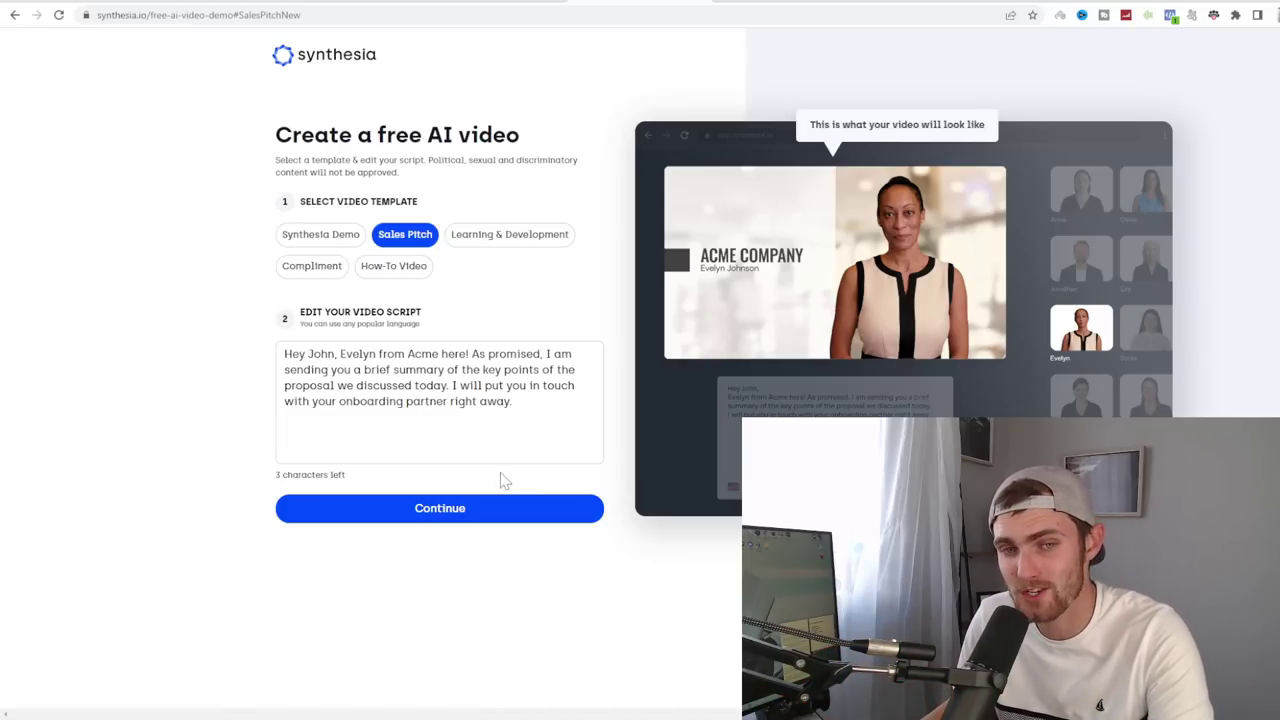
Step: Select the Sales Pitch demo script and submit it with Continue
left_click_drag(512, 401, 261, 358)
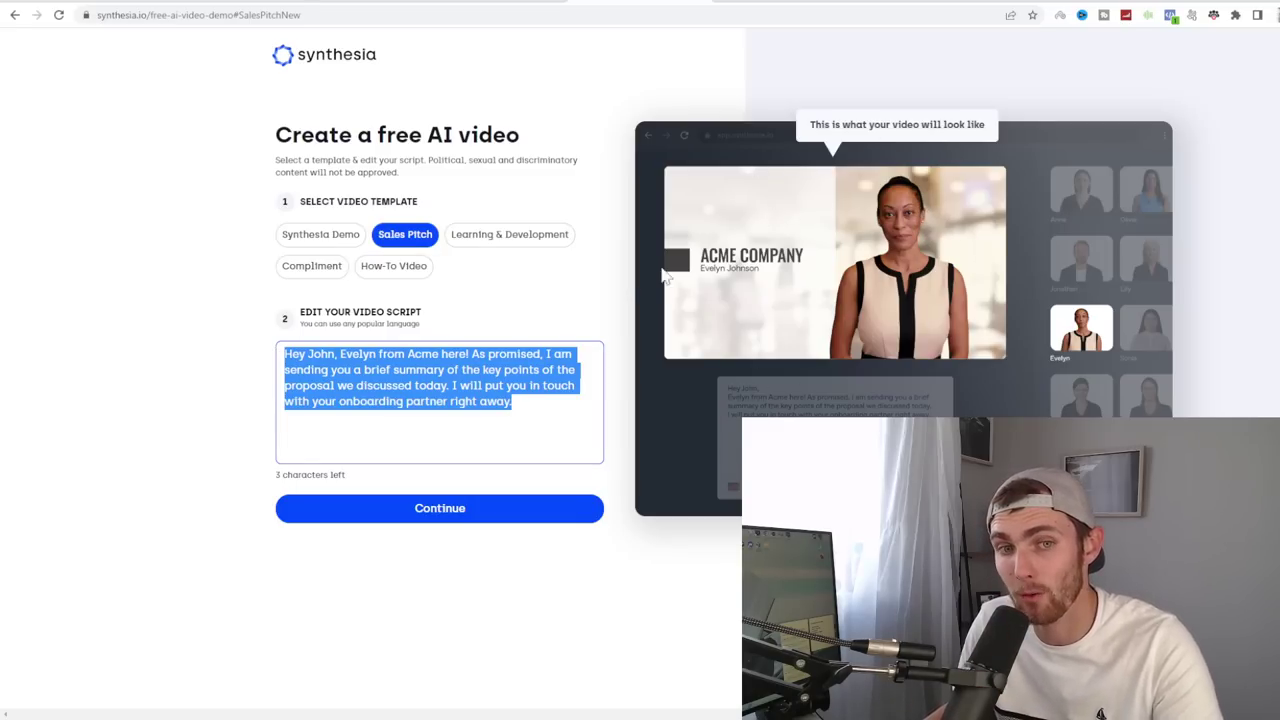
left_click(453, 516)
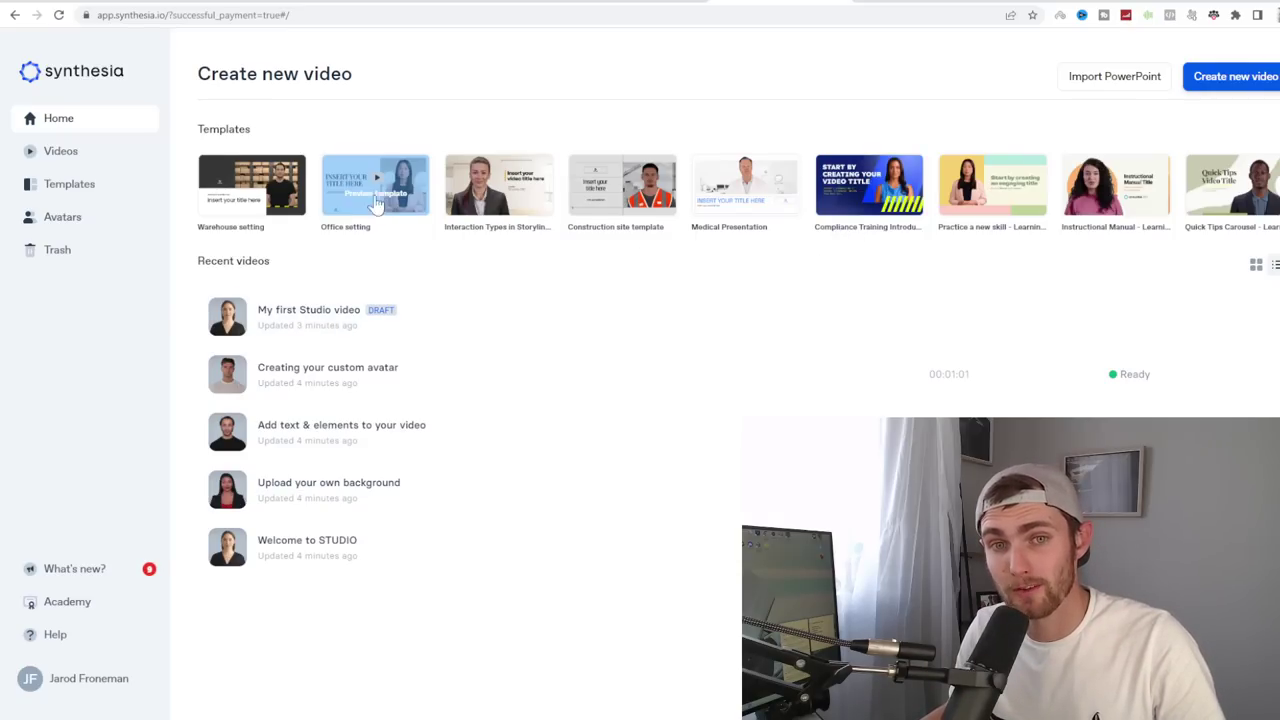
Step: Start a new blank video and try the Jack, Emma and Jason avatars
mouse_move(480, 183)
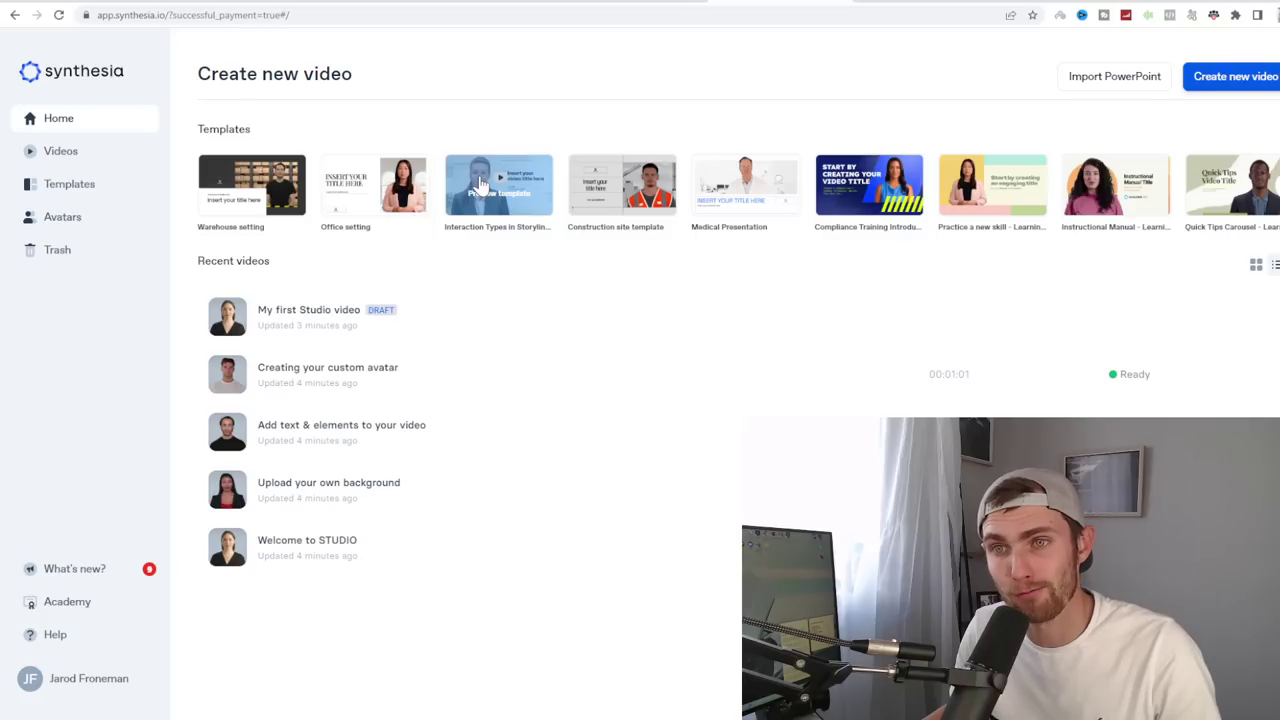
left_click(1226, 78)
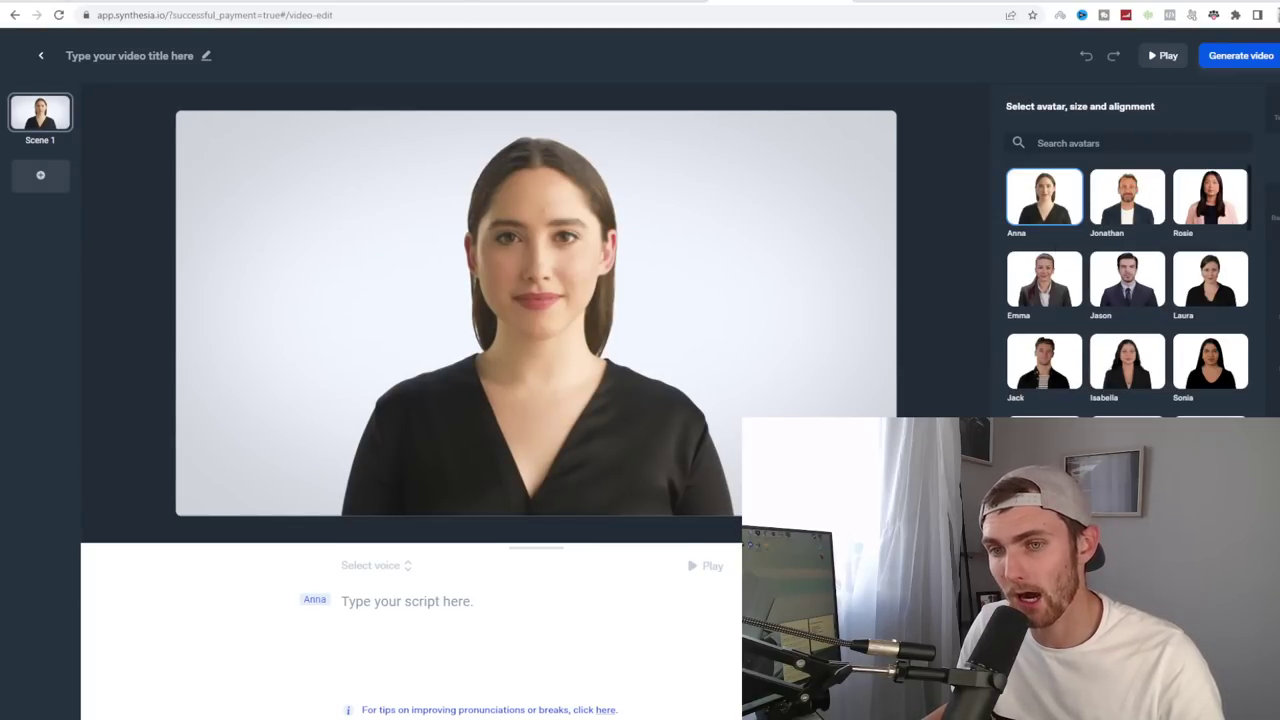
left_click(1050, 362)
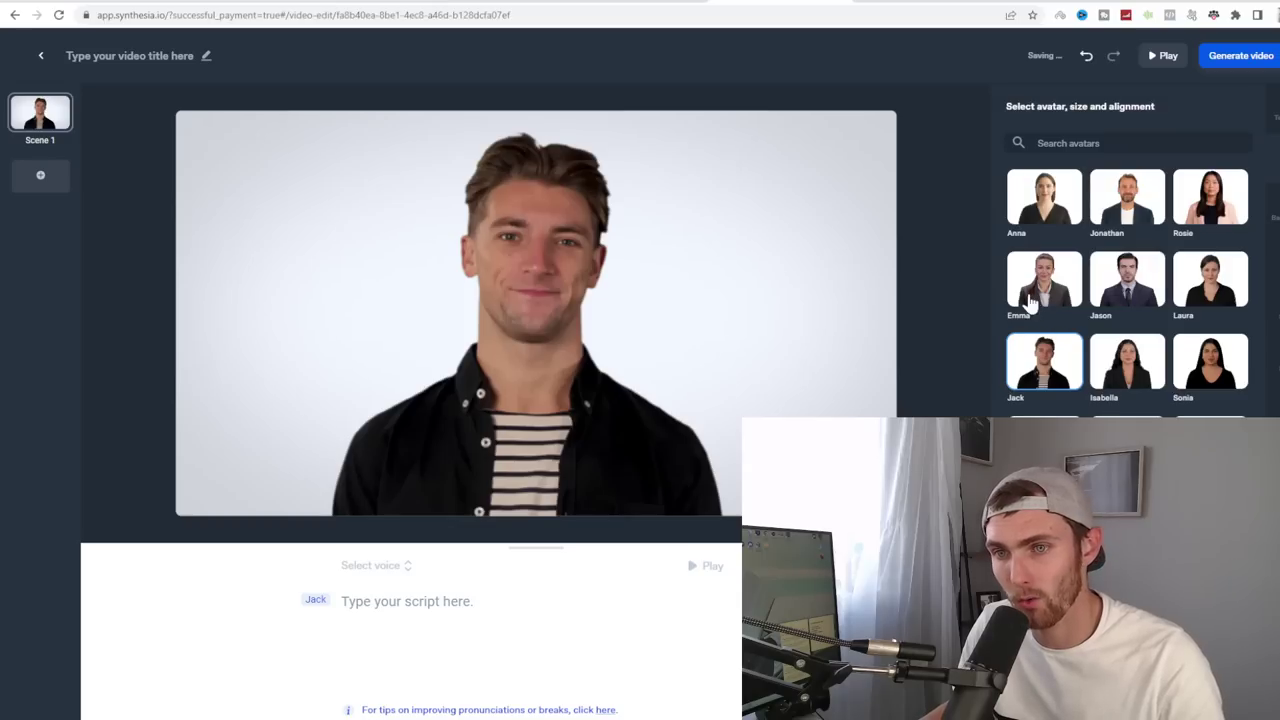
left_click(1030, 300)
left_click(1122, 293)
Step: Switch back to Emma, enter the script 'Hello there' and preview it
scroll(1120, 330, "down", 3)
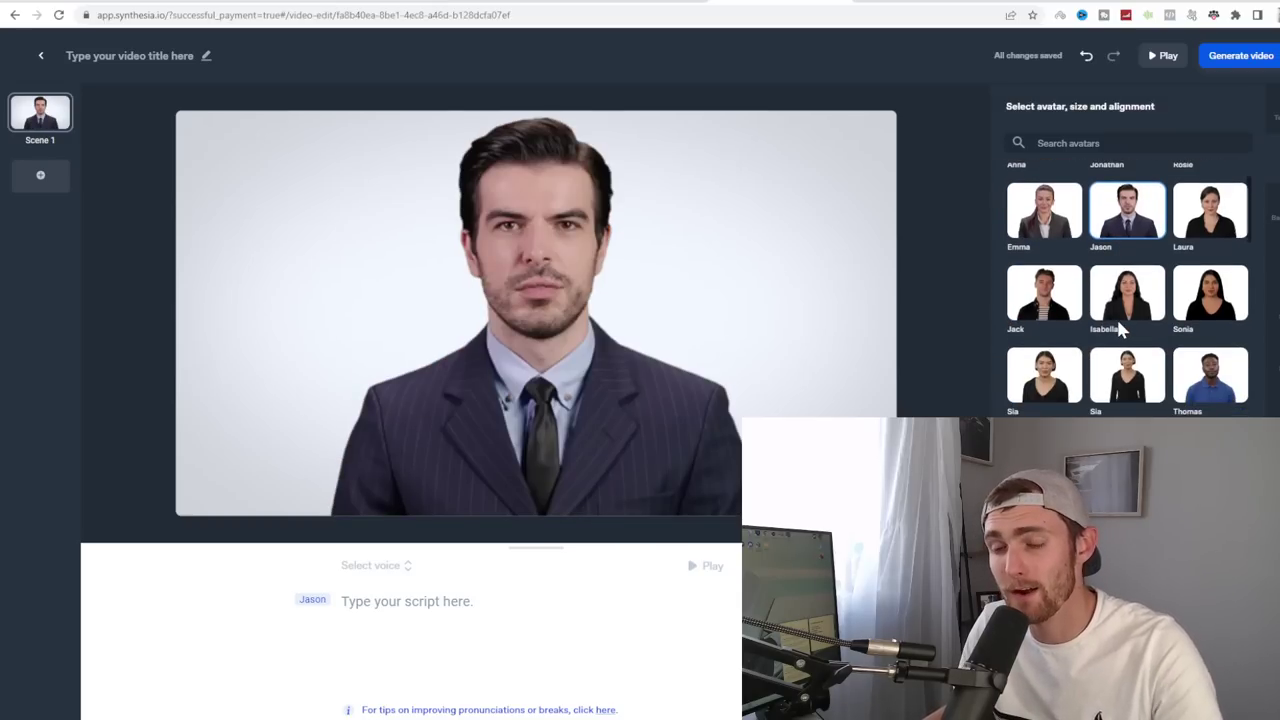
scroll(1130, 360, "down", 1)
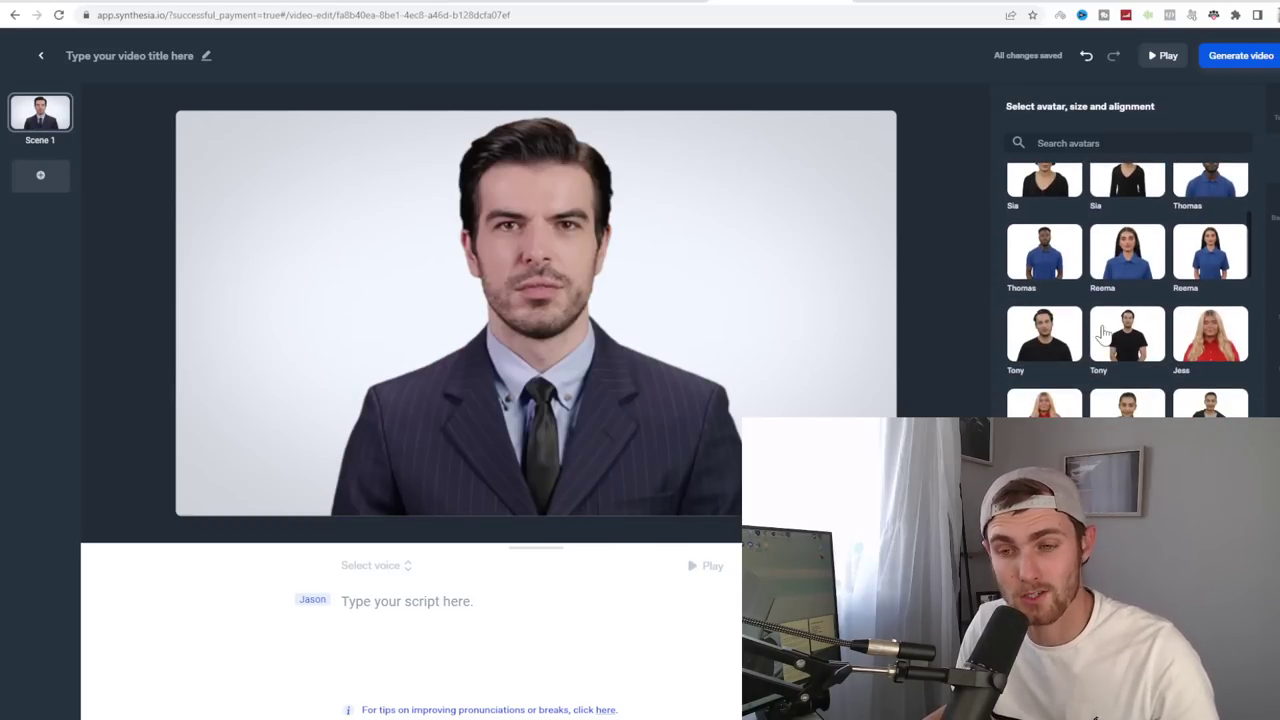
scroll(1140, 345, "up", 5)
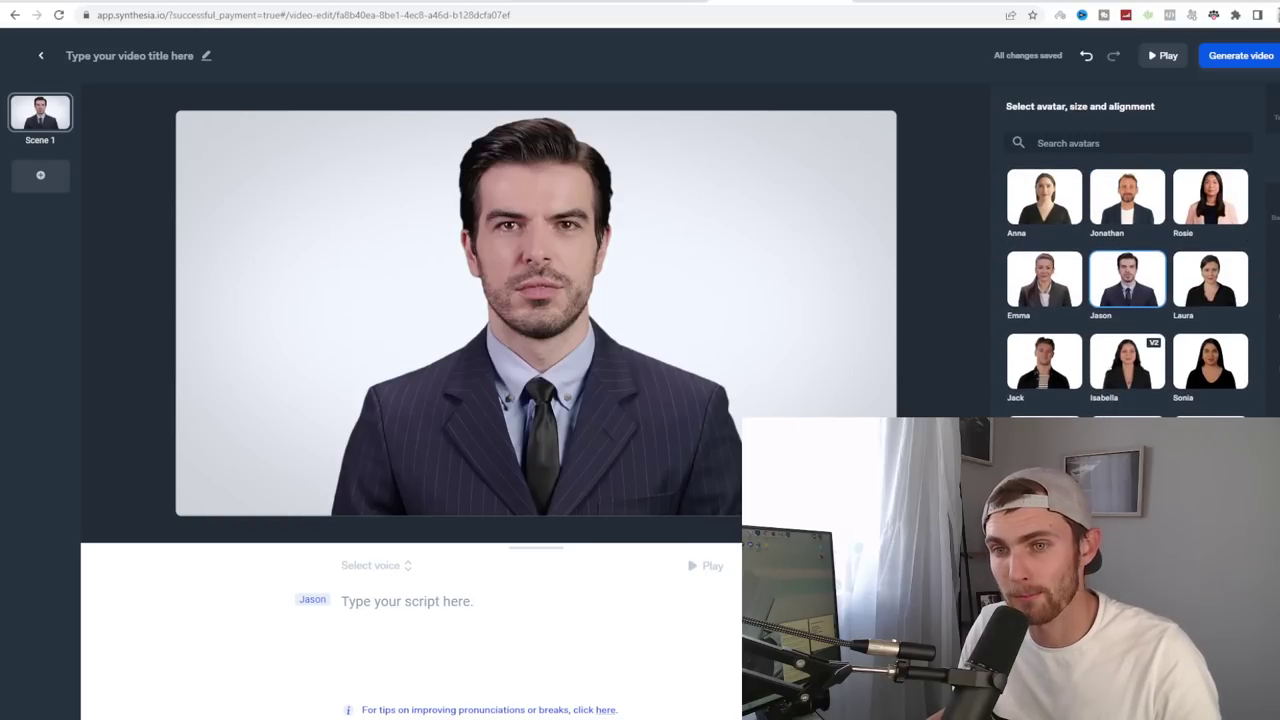
left_click(1042, 283)
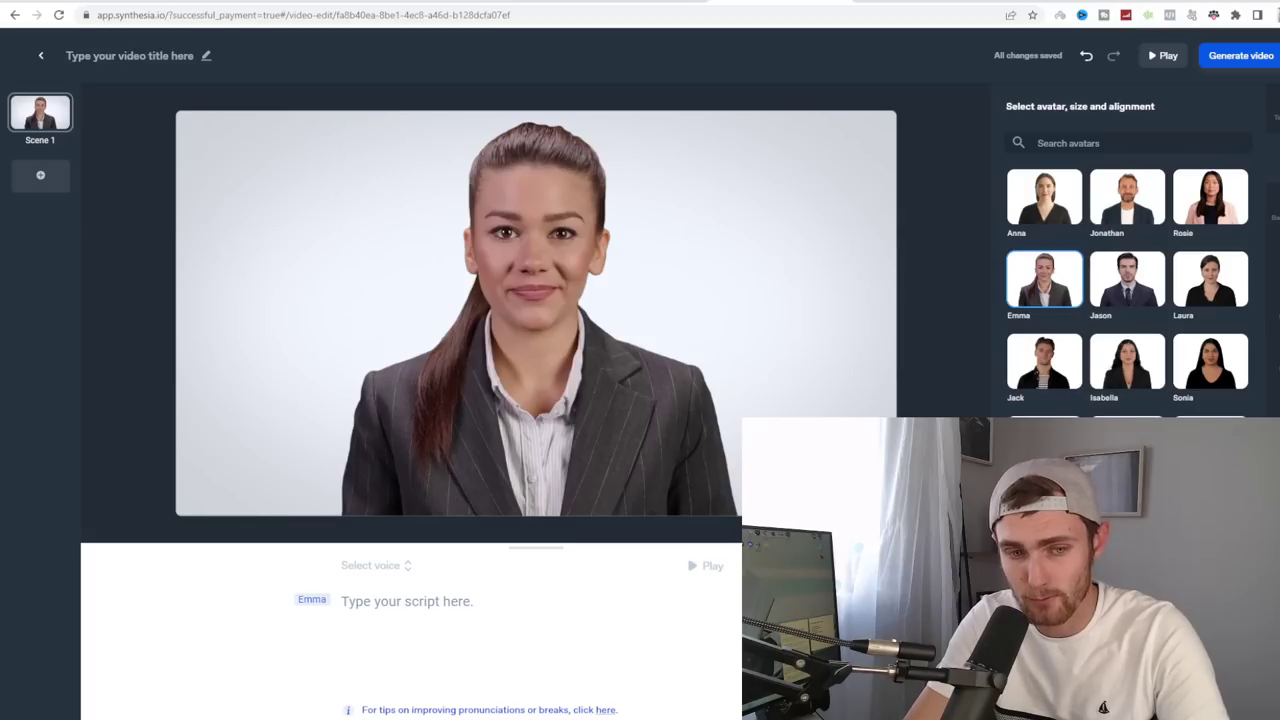
type("Hello ther")
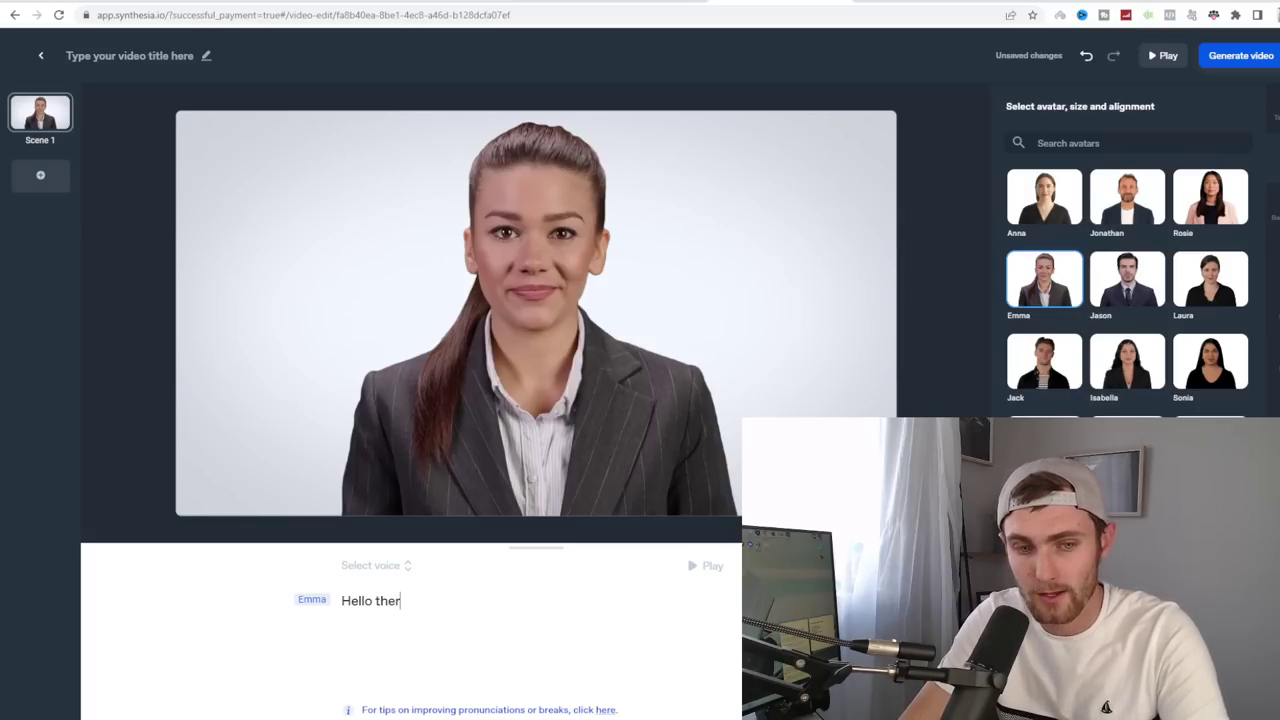
type("e")
left_click(706, 566)
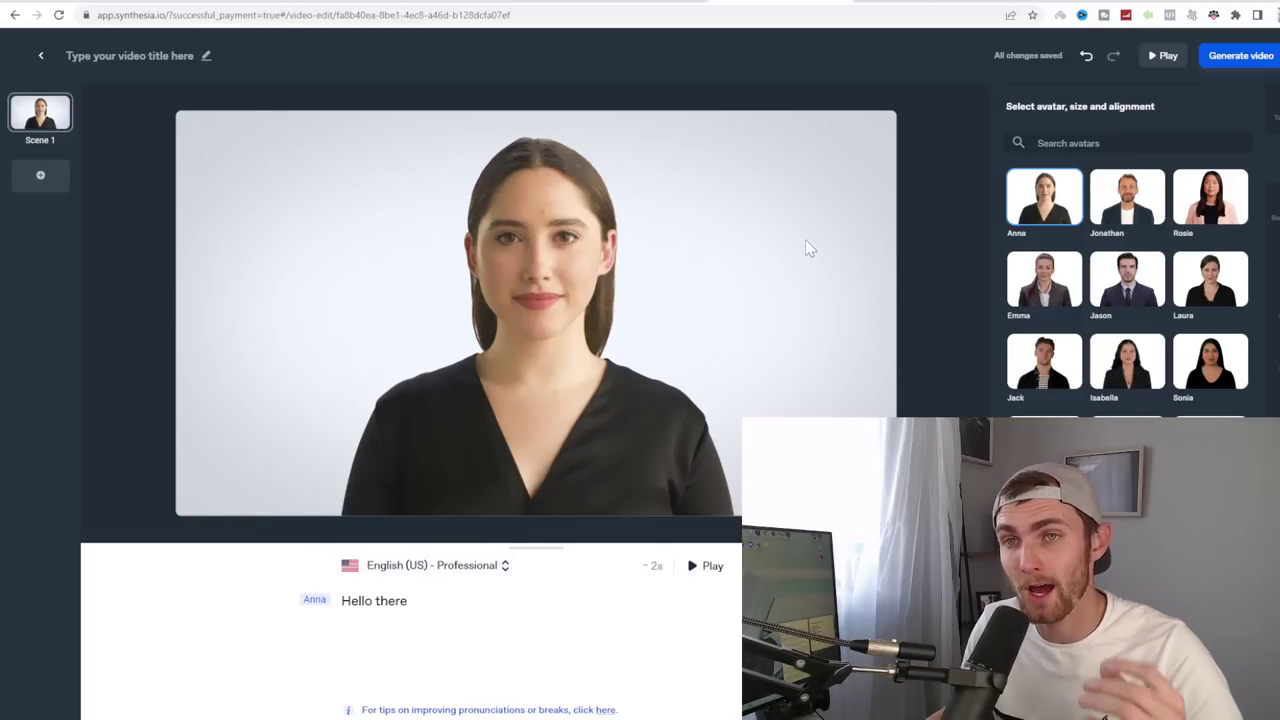
Step: Load the ClickBank website in a new browser tab
left_click(1157, 3)
type("clickbank.com")
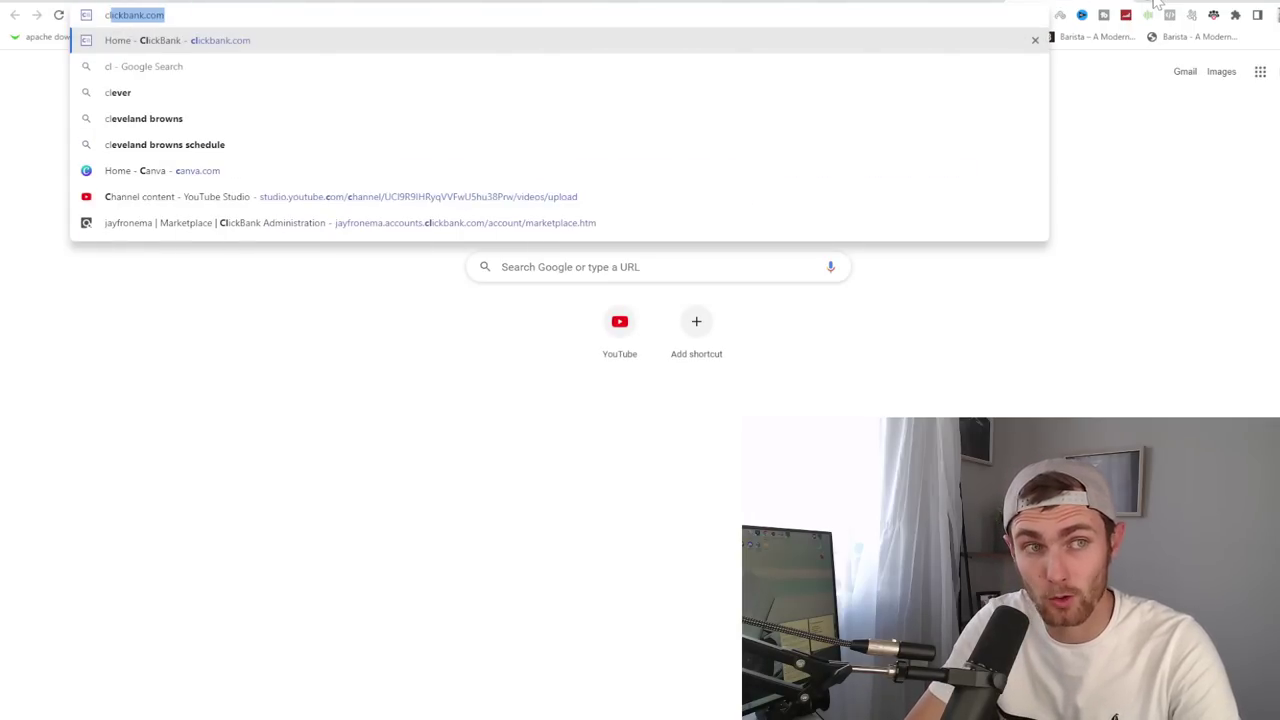
key("Return")
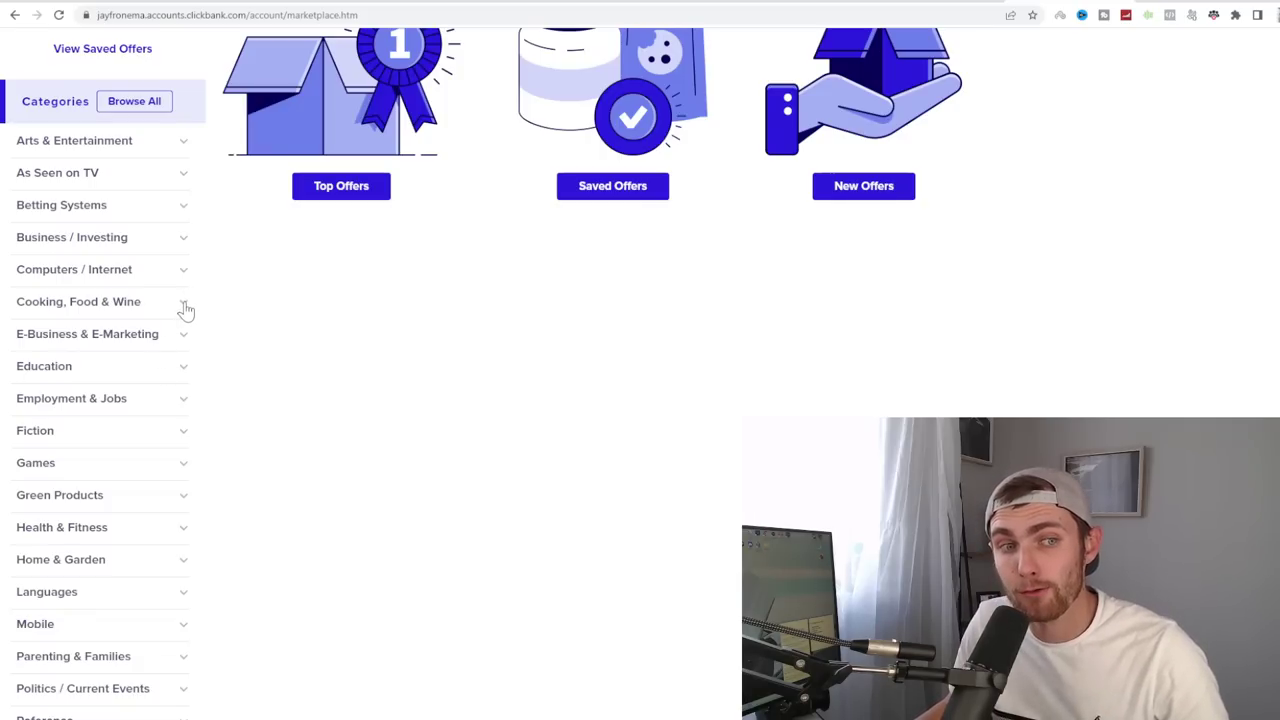
Step: Browse the Health & Fitness offers, then switch to the E-Business & E-Marketing category
scroll(171, 354, "down", 2)
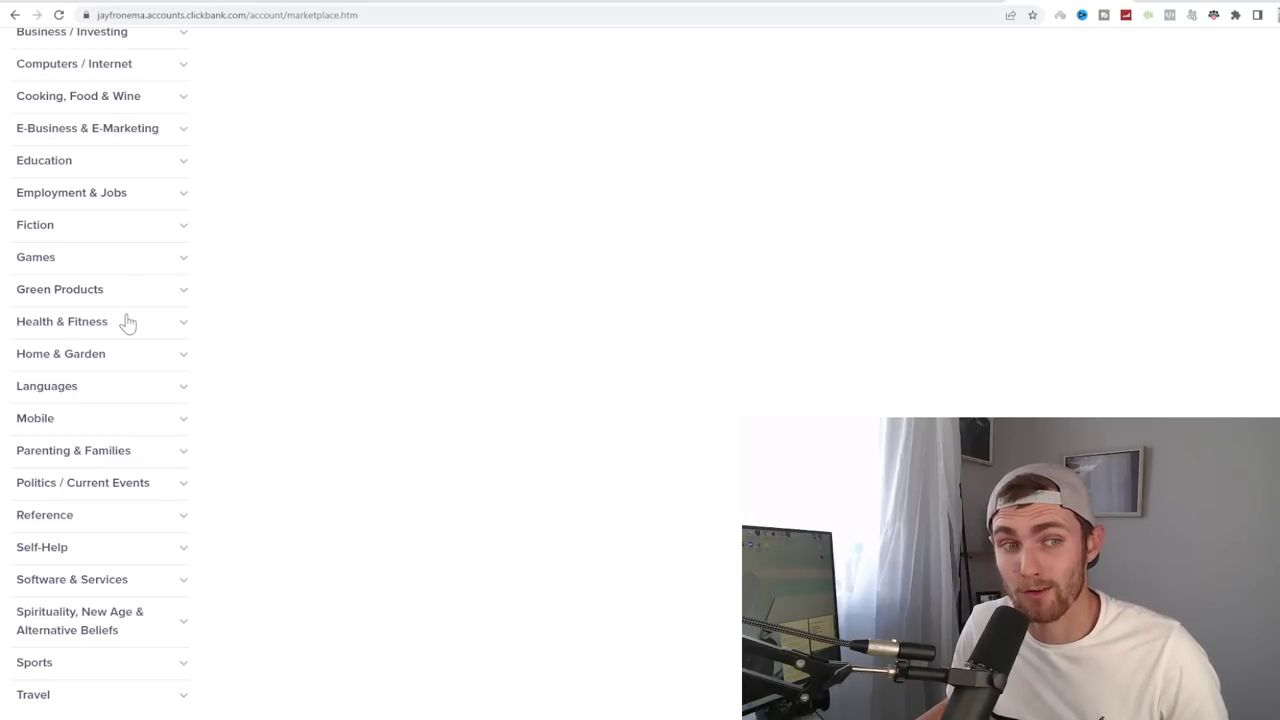
left_click(127, 322)
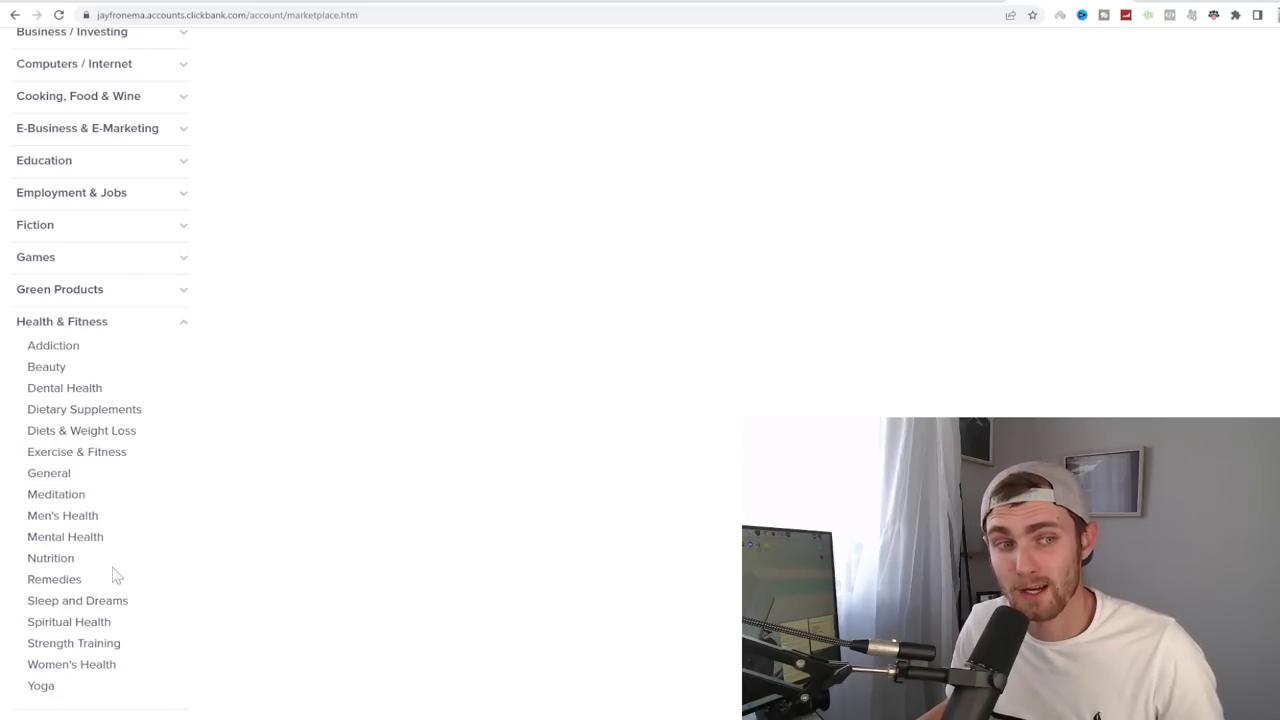
left_click(104, 323)
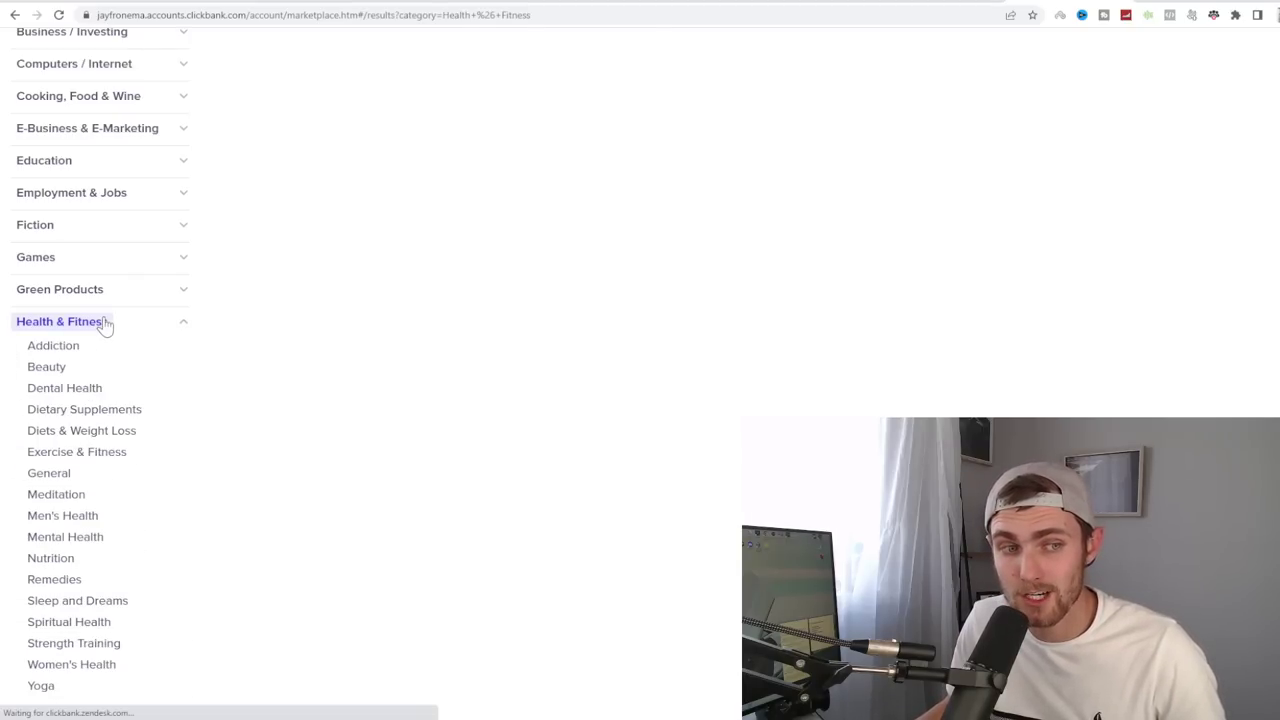
left_click(182, 324)
scroll(130, 488, "down", 7)
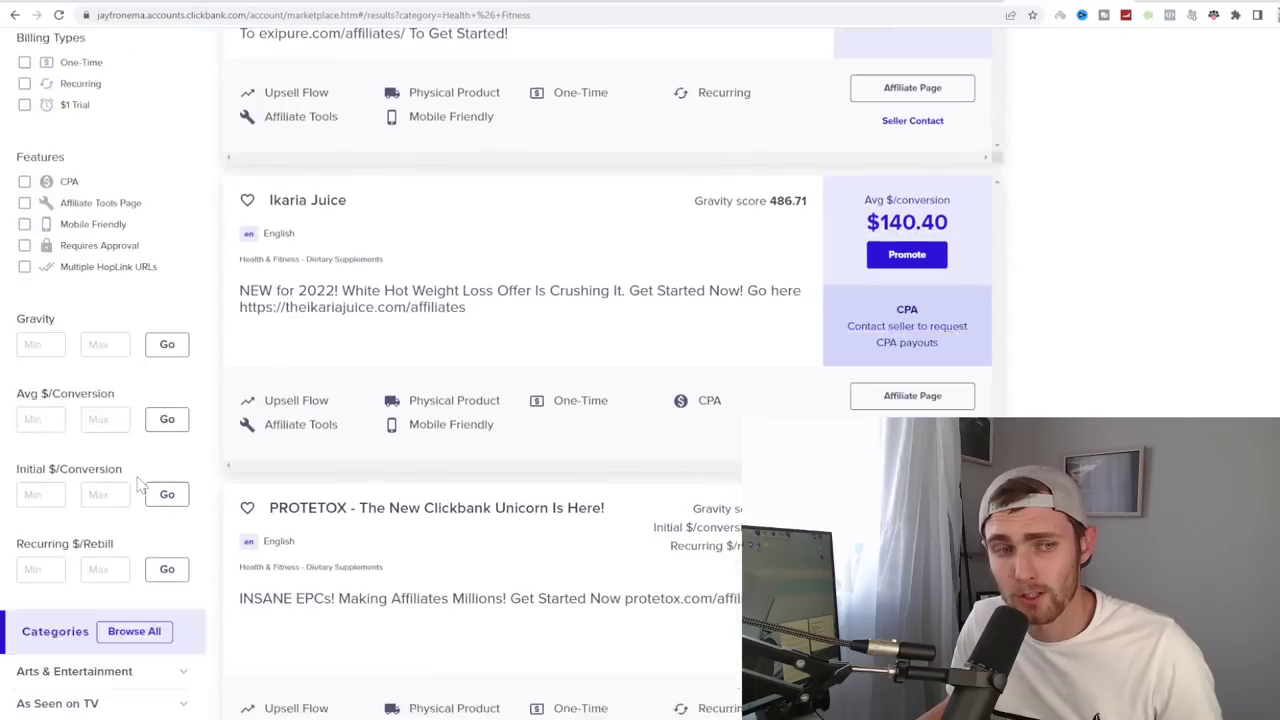
scroll(140, 487, "down", 10)
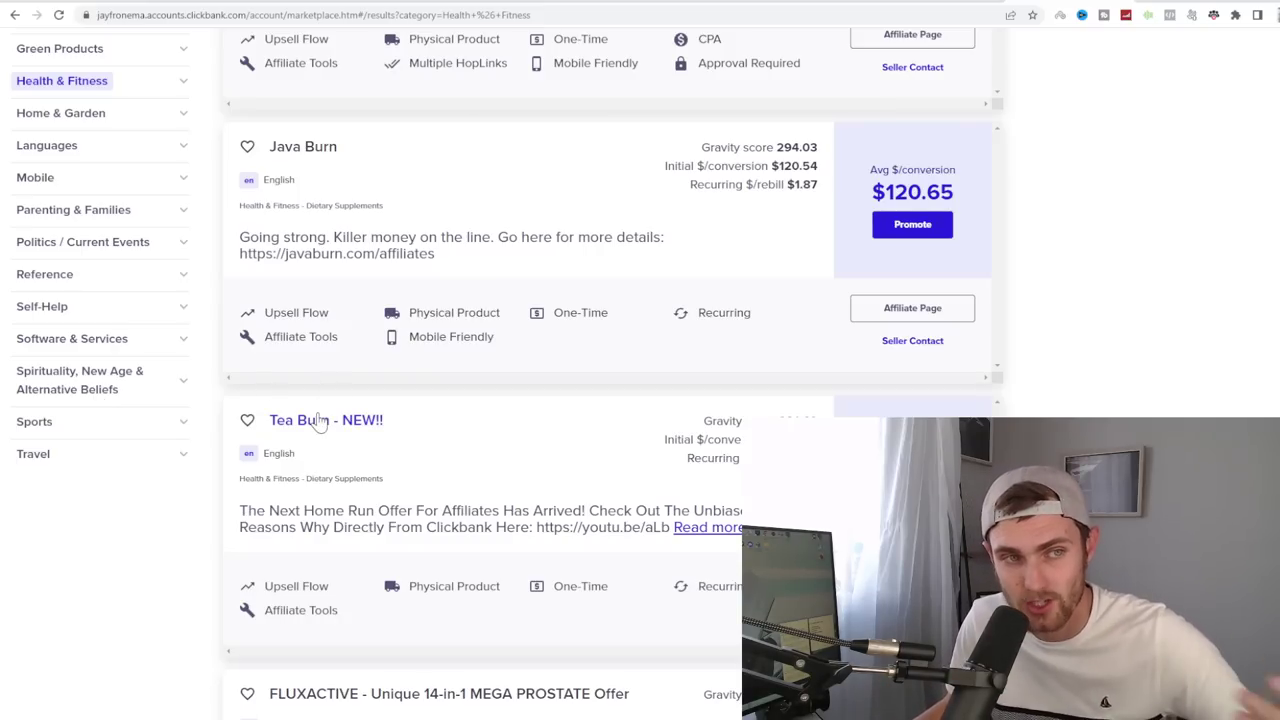
scroll(150, 336, "up", 3)
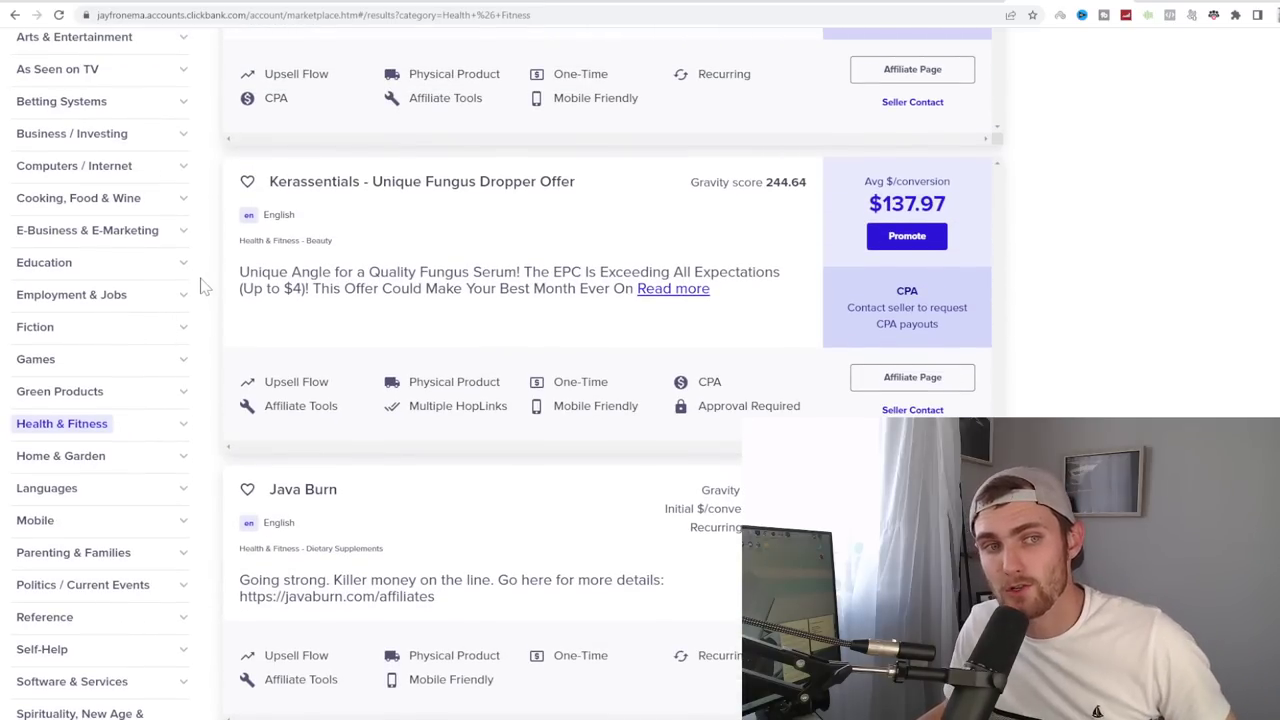
left_click(160, 231)
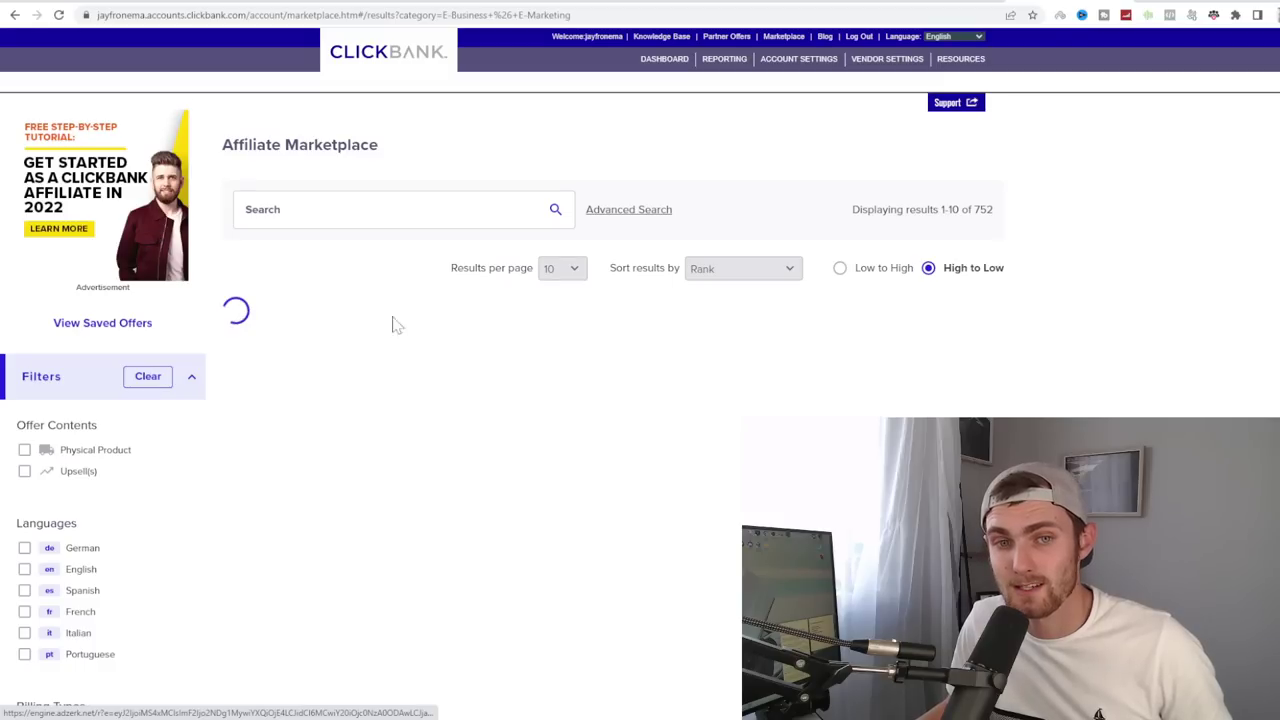
scroll(549, 400, "down", 2)
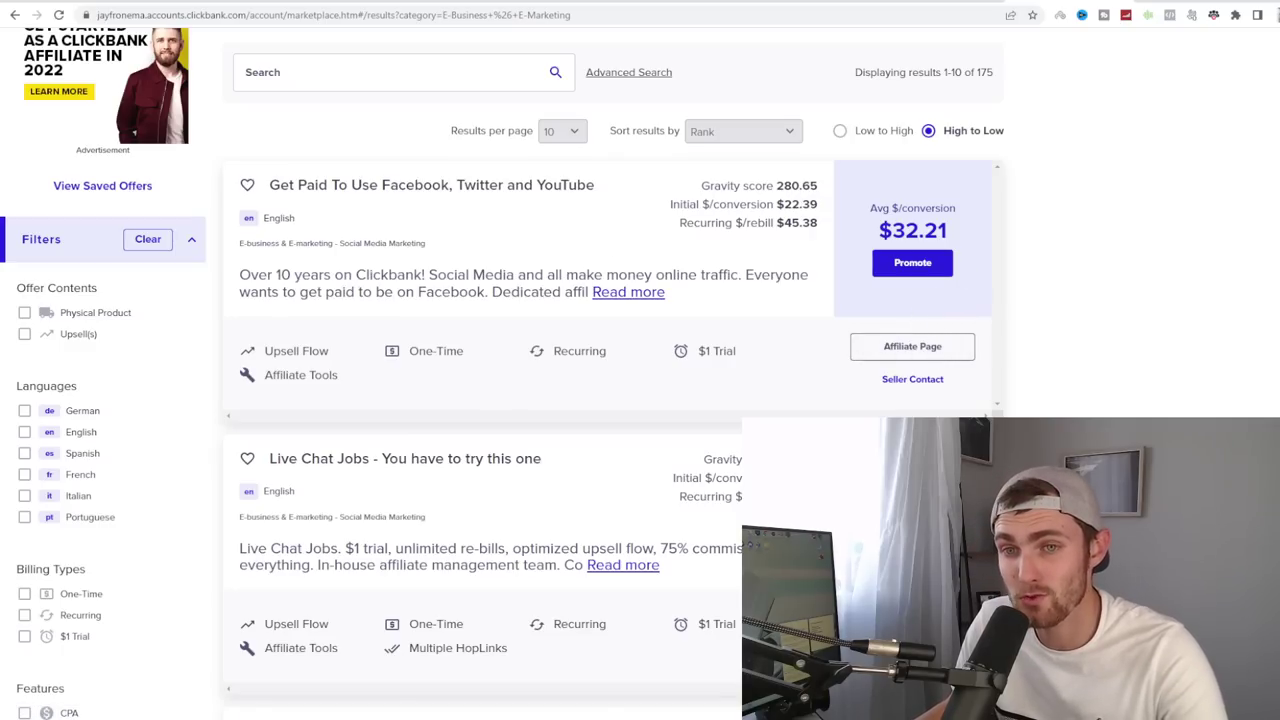
triple_click(966, 240)
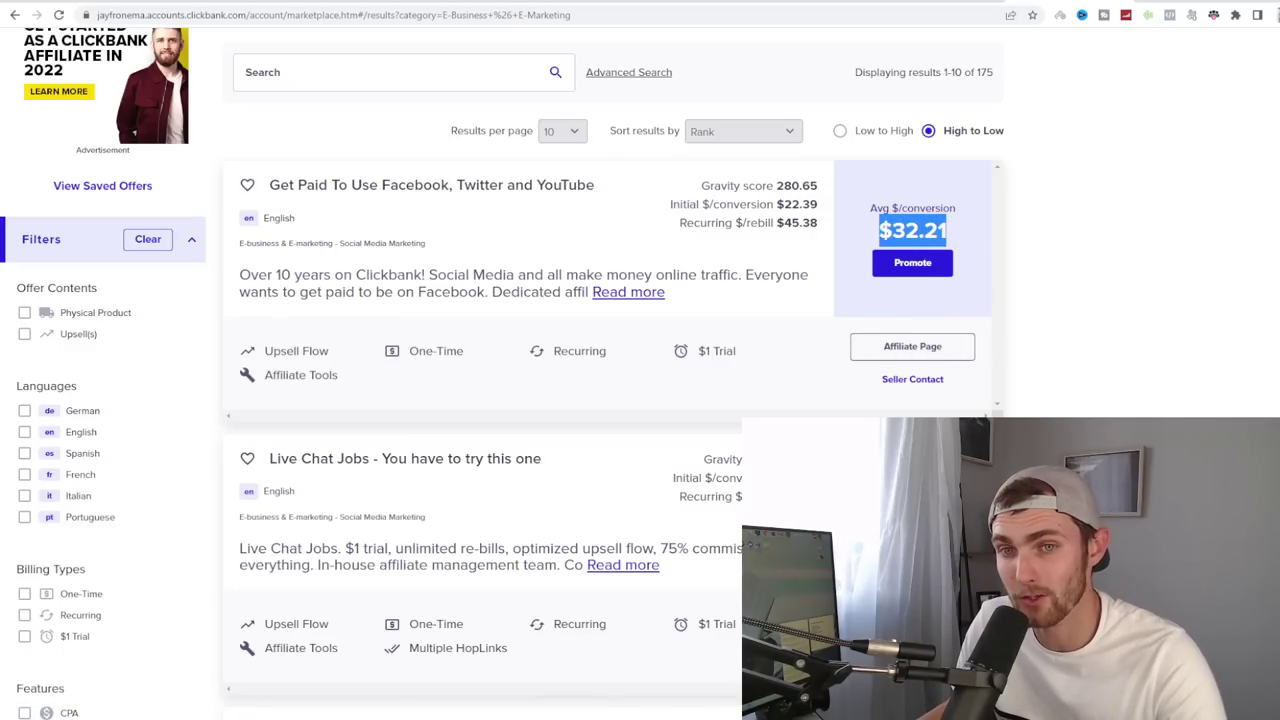
left_click_drag(819, 223, 784, 223)
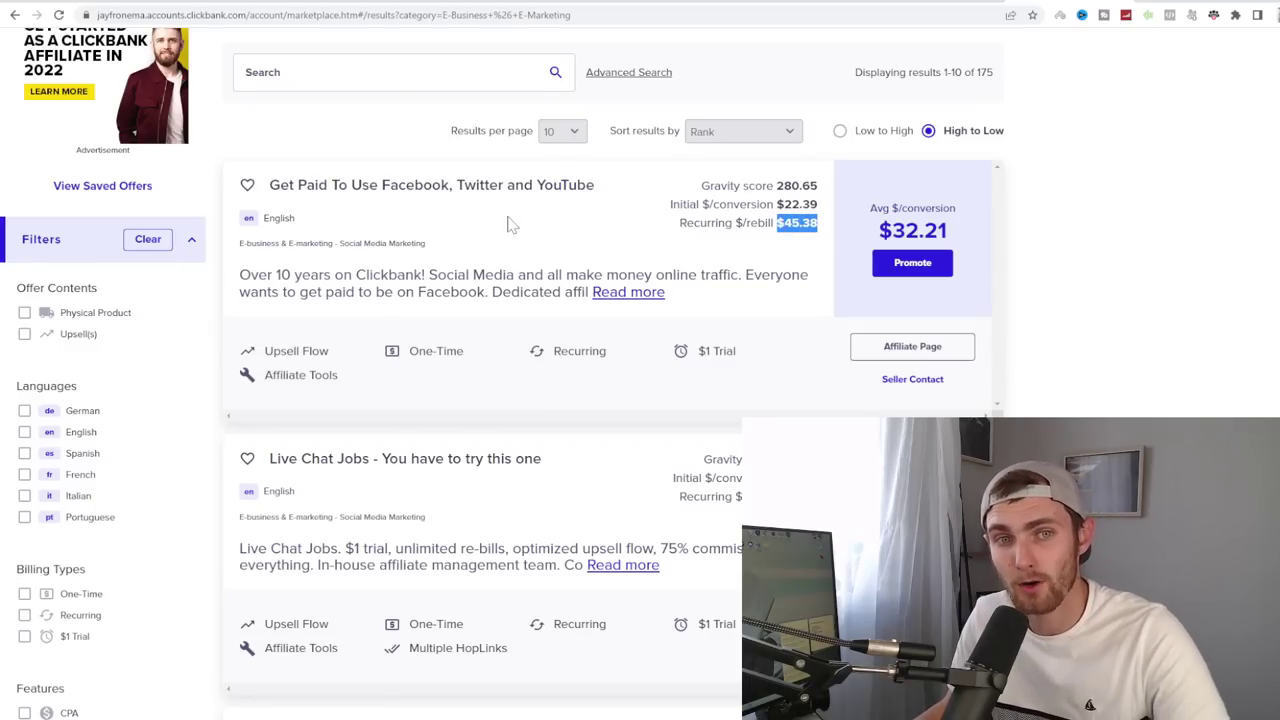
scroll(134, 214, "down", 10)
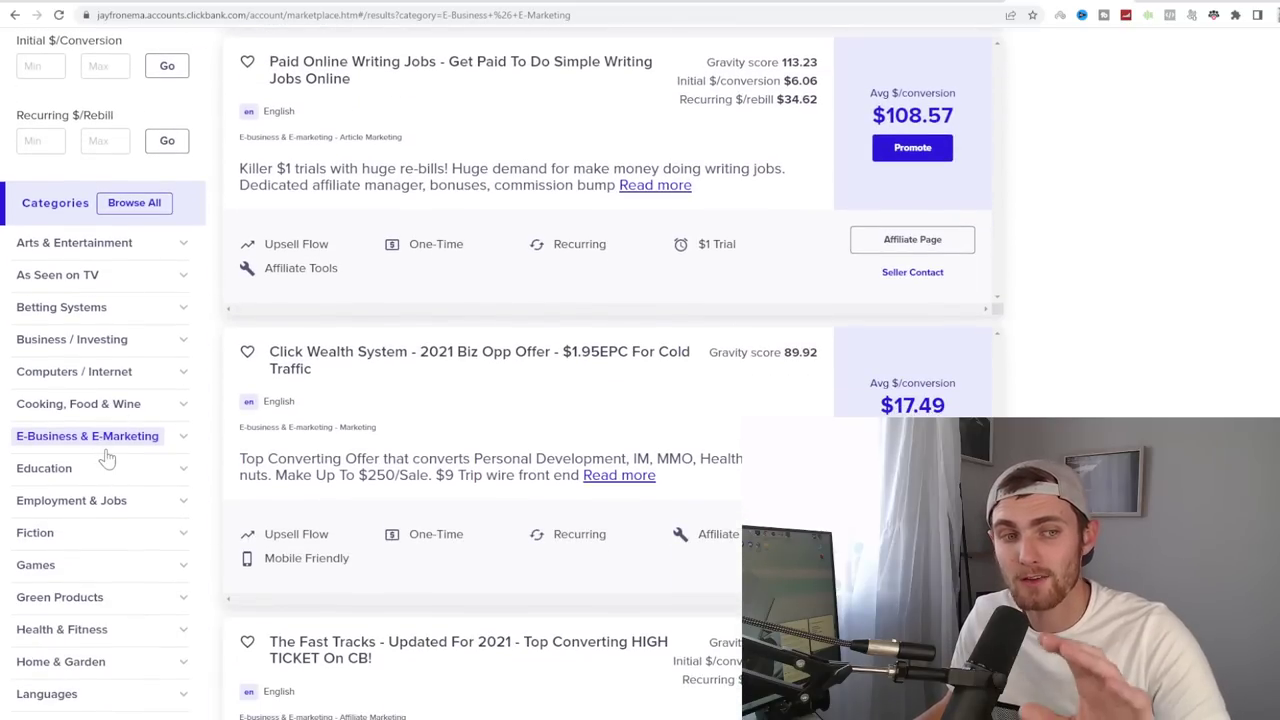
scroll(770, 148, "up", 5)
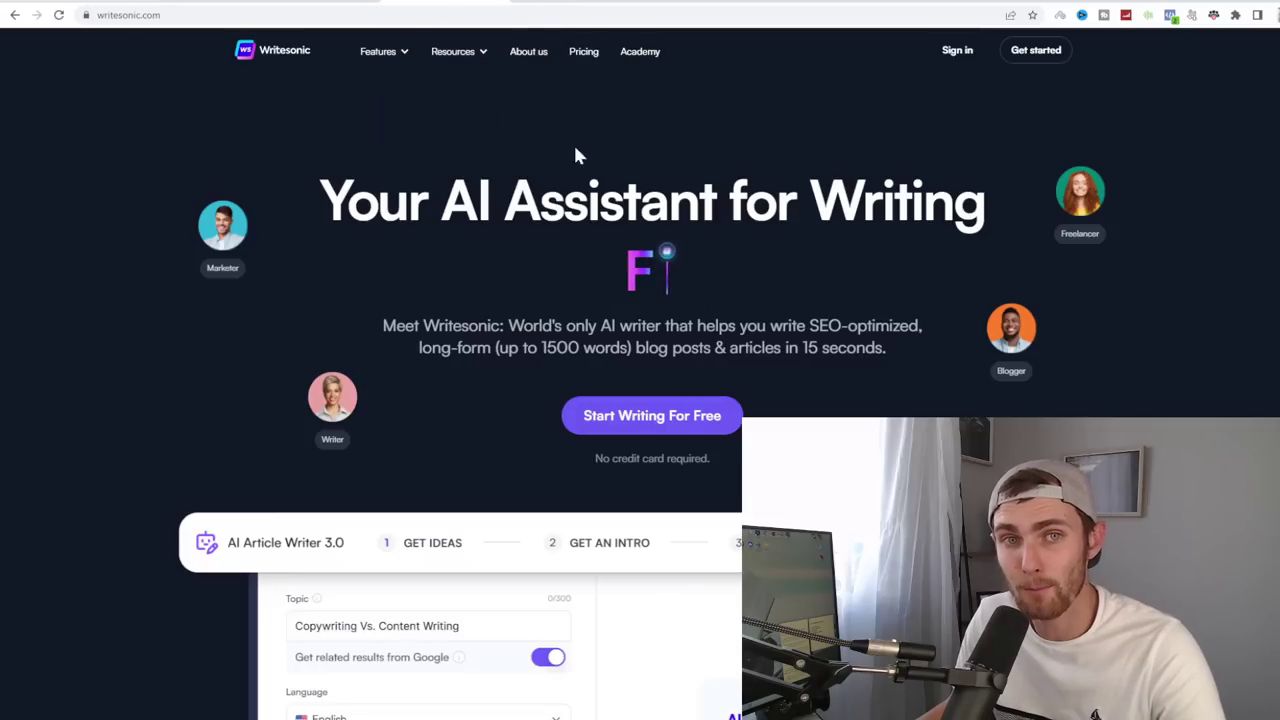
Step: Sign in to Writesonic, browse the templates and start AI Article Writer 3.0
left_click(957, 50)
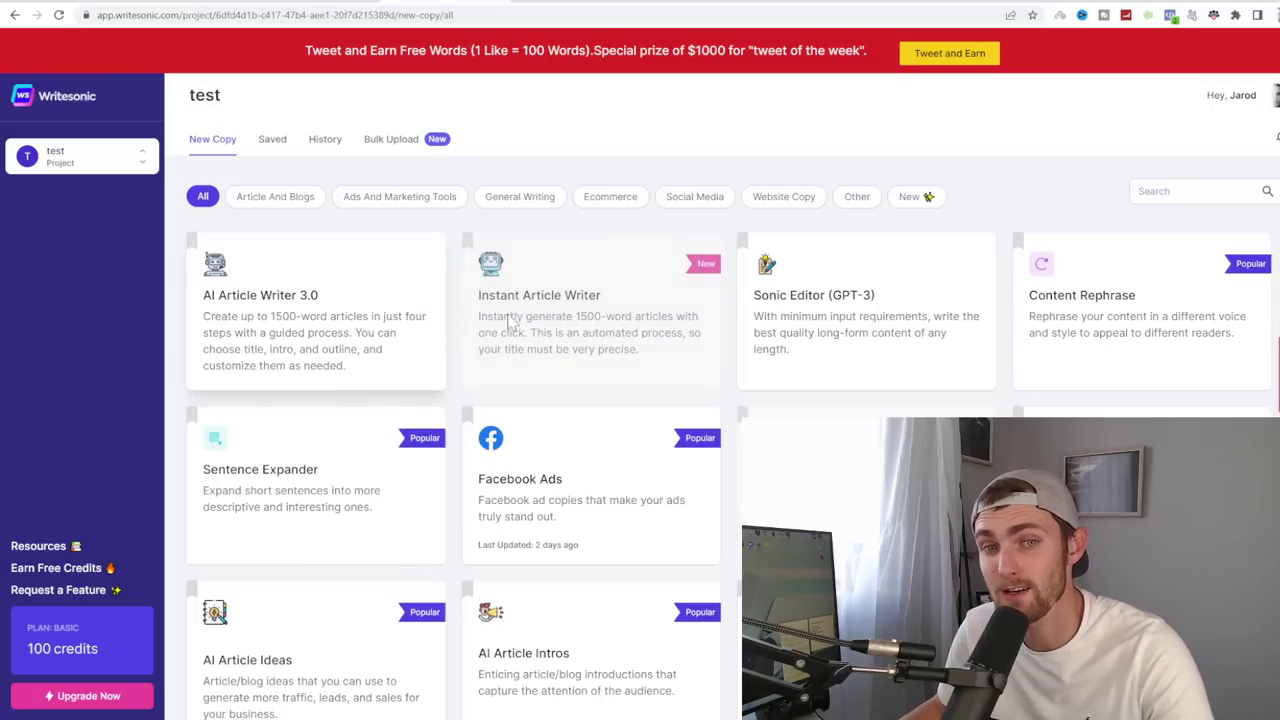
scroll(600, 290, "down", 2)
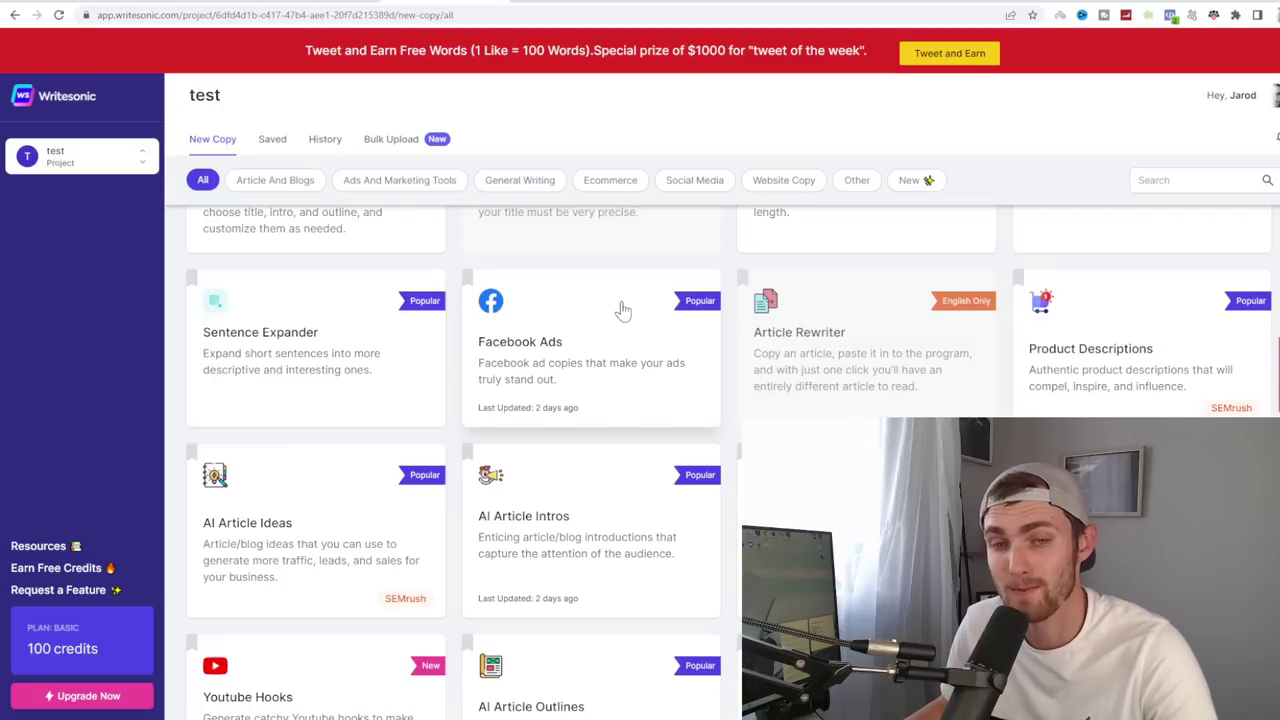
scroll(600, 337, "down", 2)
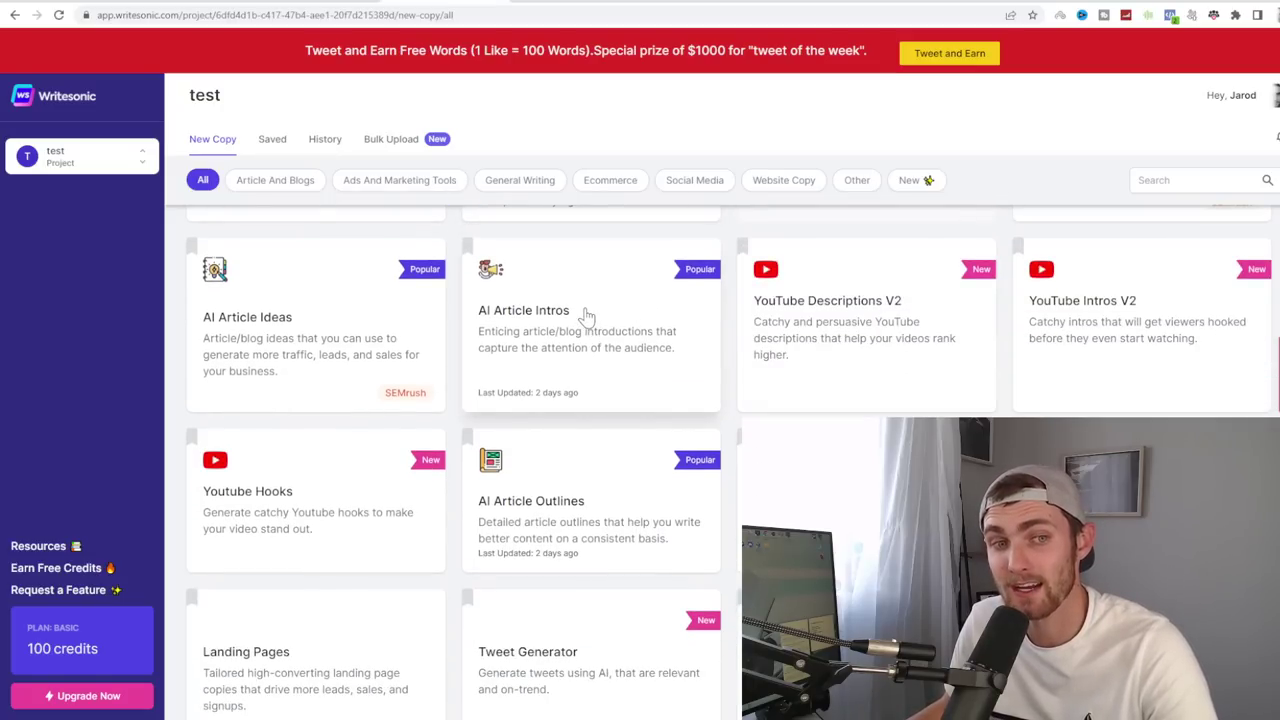
scroll(587, 316, "down", 2)
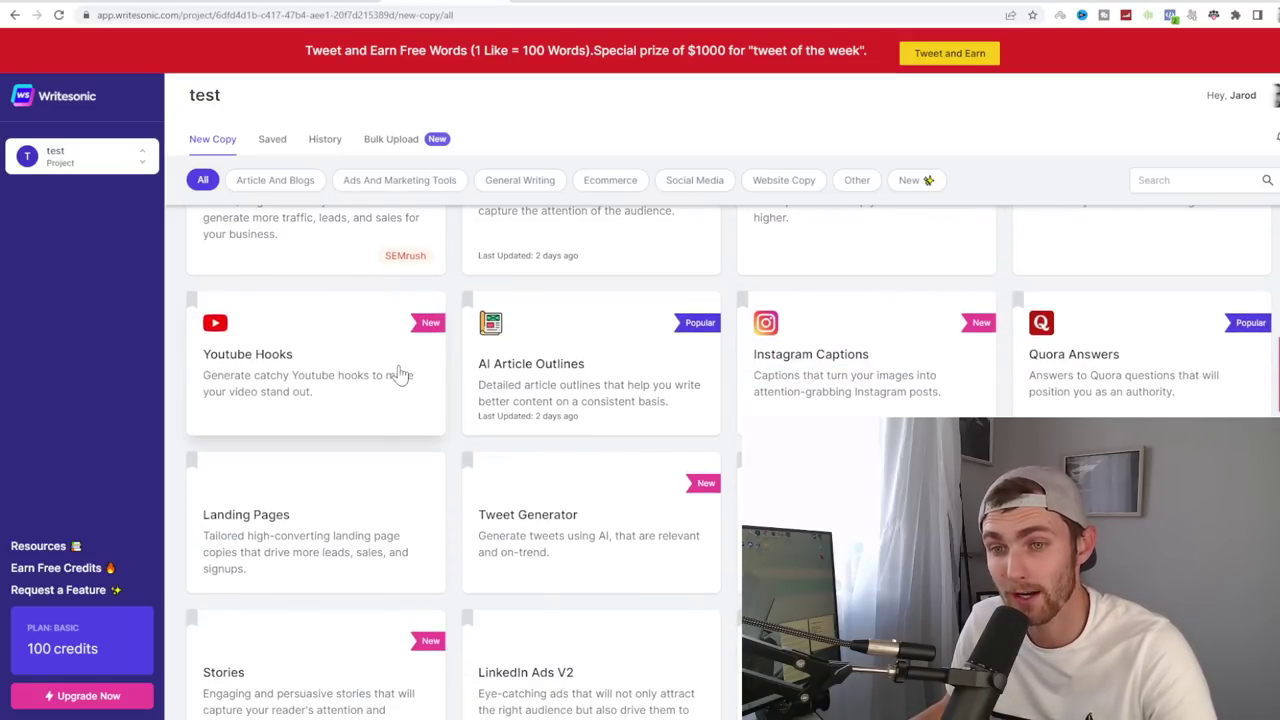
scroll(688, 573, "down", 2)
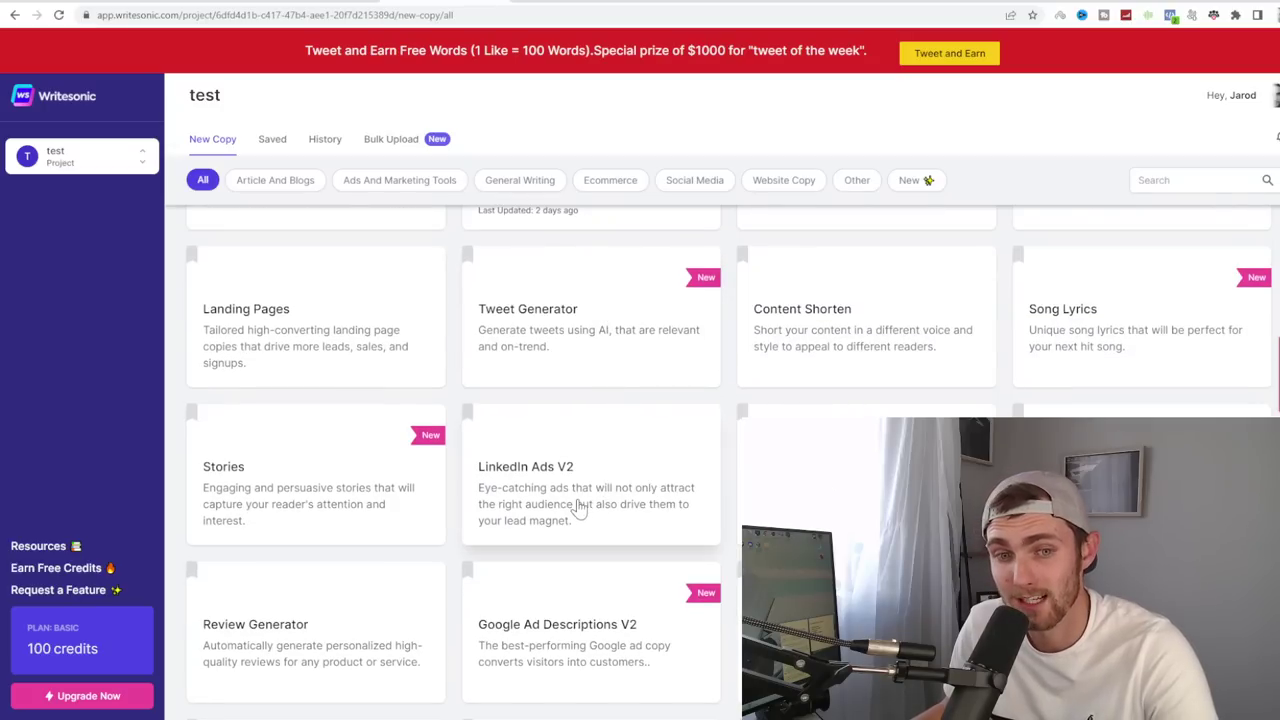
scroll(560, 440, "down", 3)
scroll(585, 360, "down", 3)
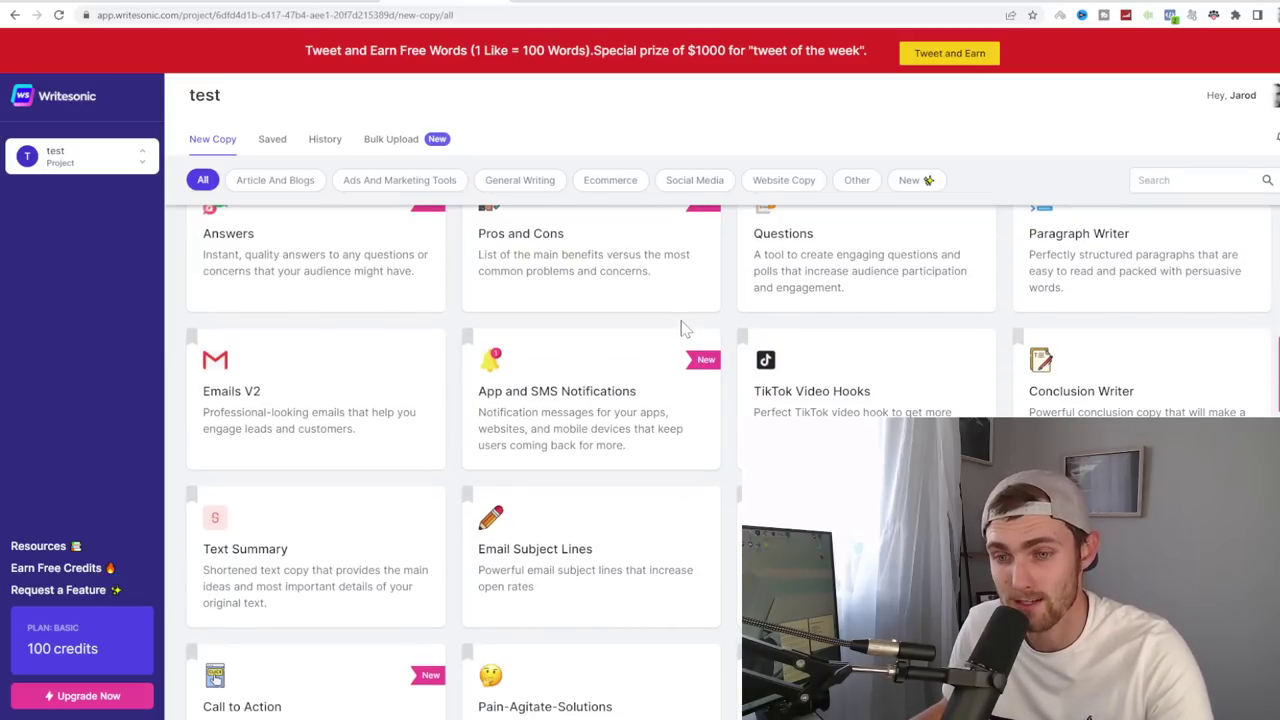
scroll(354, 298, "up", 10)
left_click(354, 298)
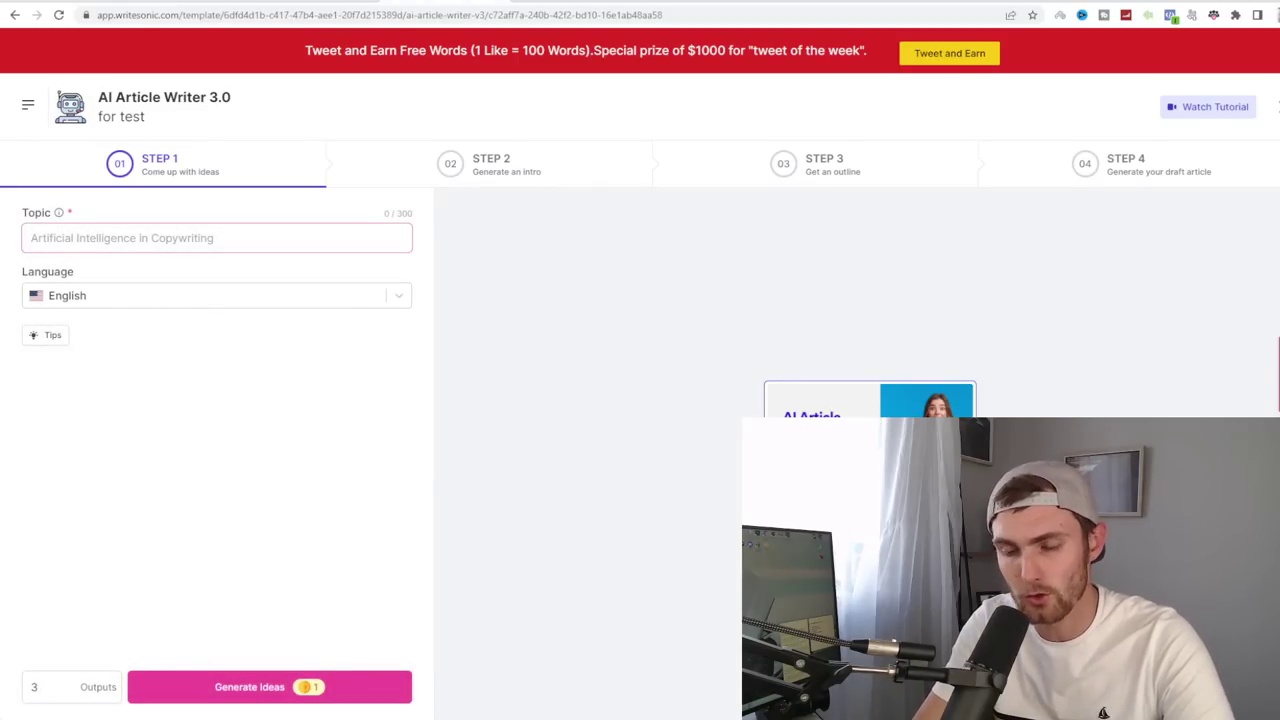
Step: Enter the article topic, generate title ideas and pick the first one
type("T")
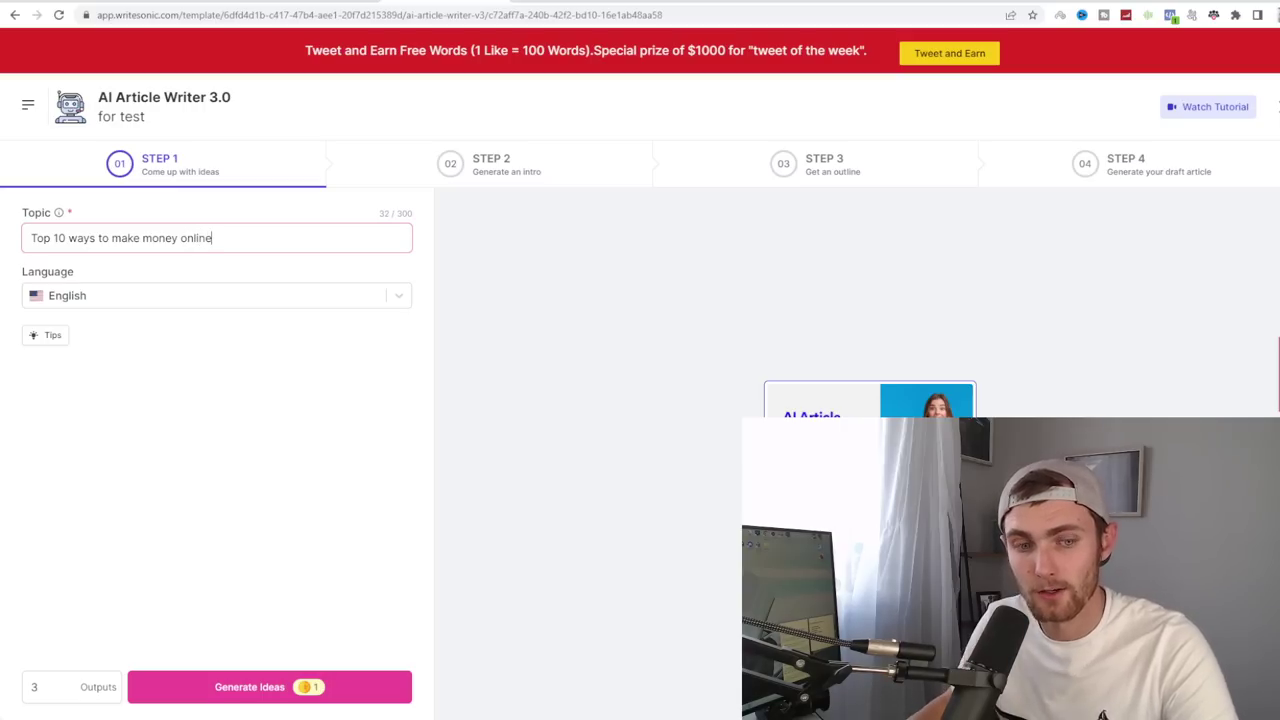
left_click(252, 684)
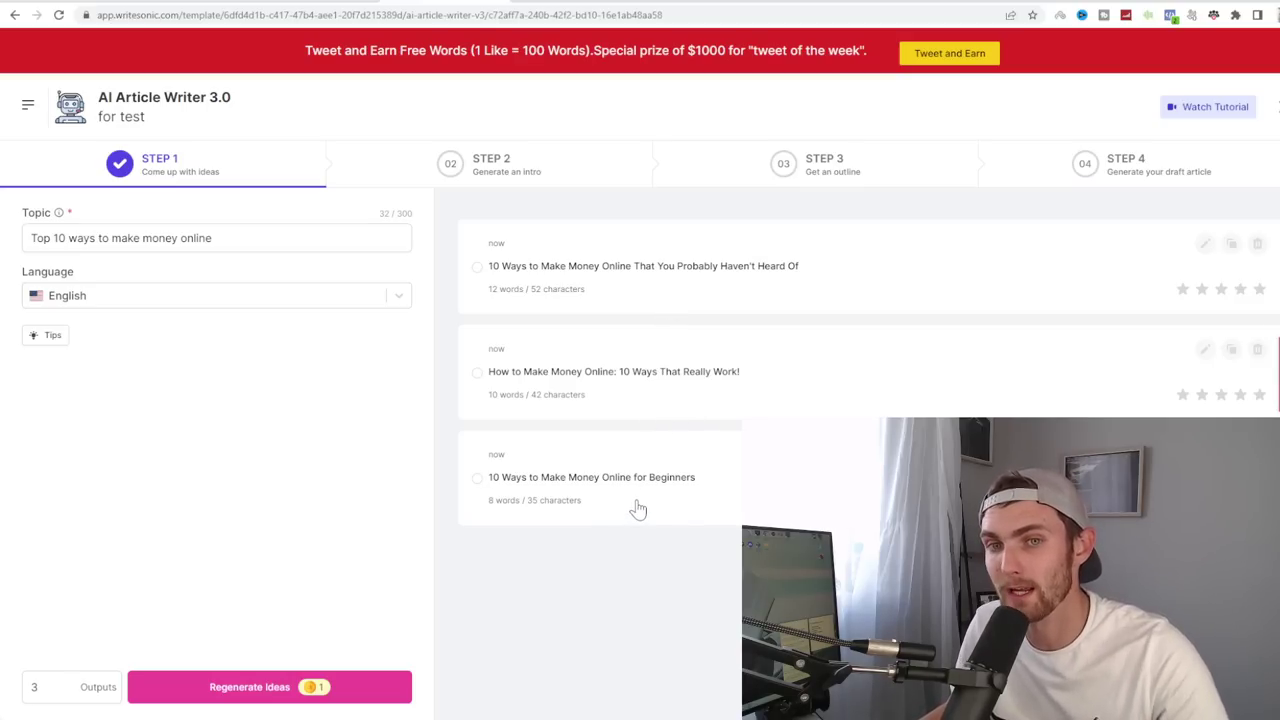
left_click(675, 282)
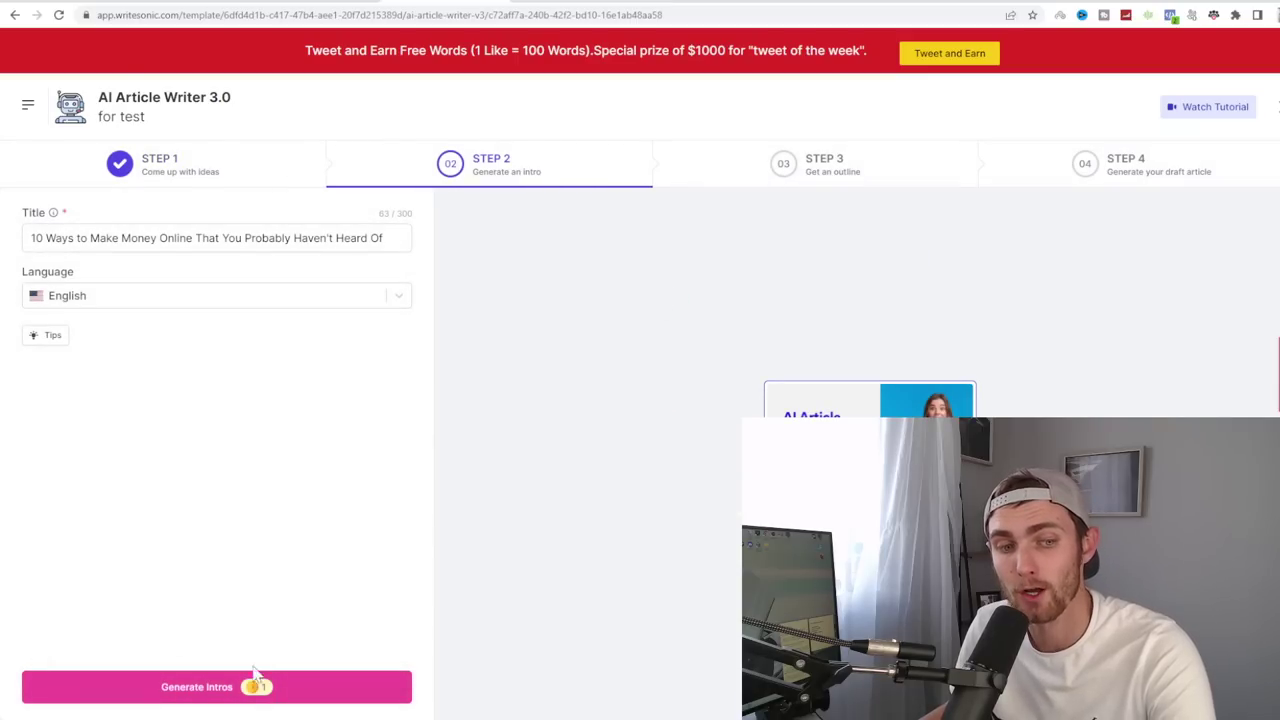
Step: Pick the first generated intro and the second, eight-section outline
left_click(193, 676)
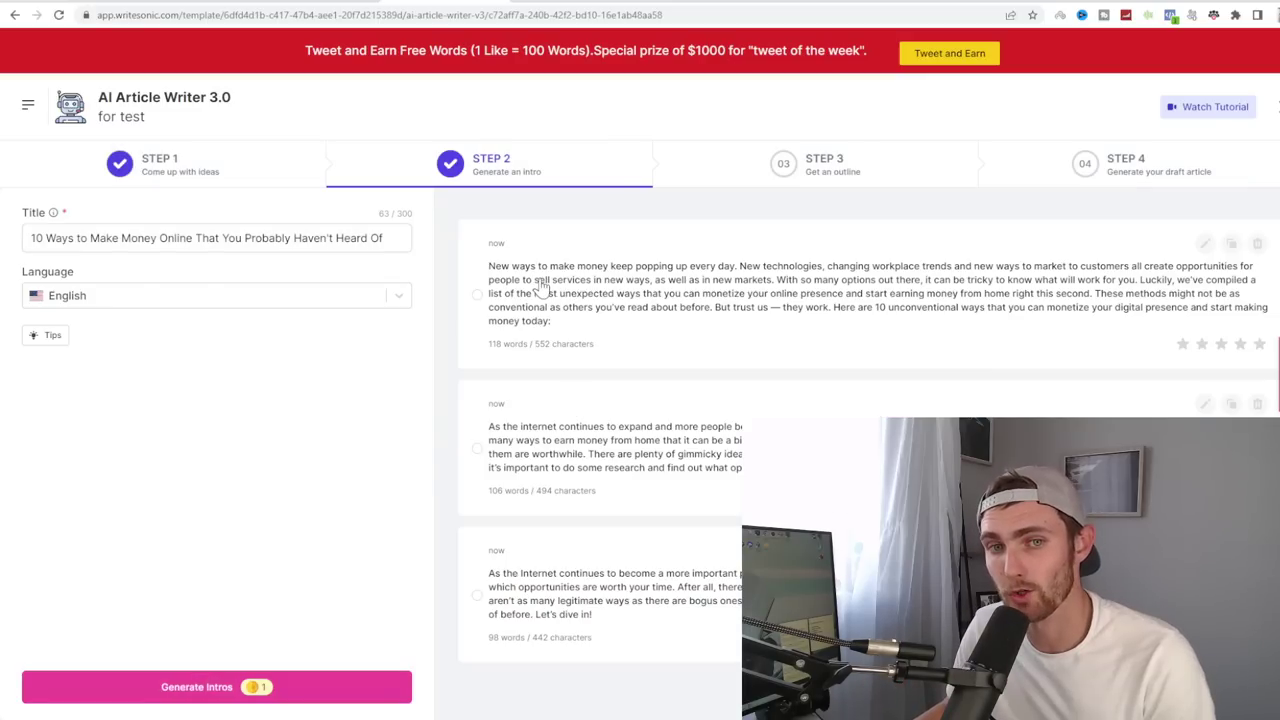
left_click(545, 289)
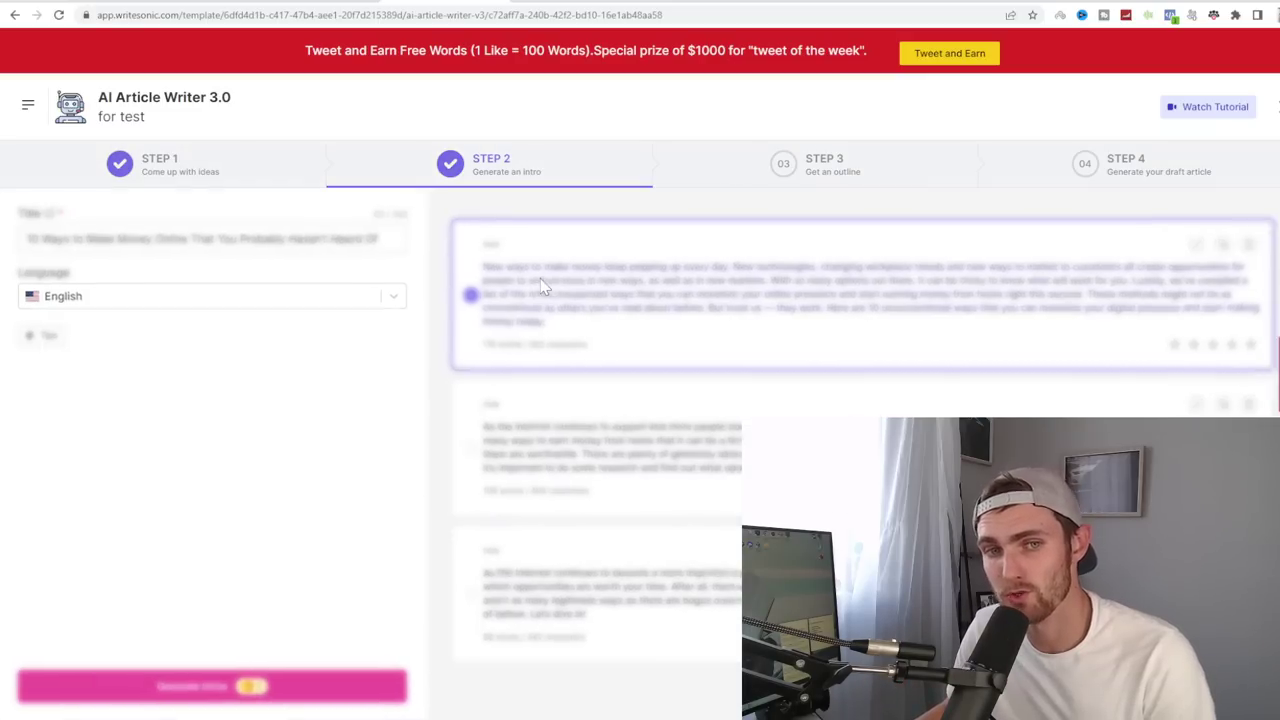
left_click(195, 686)
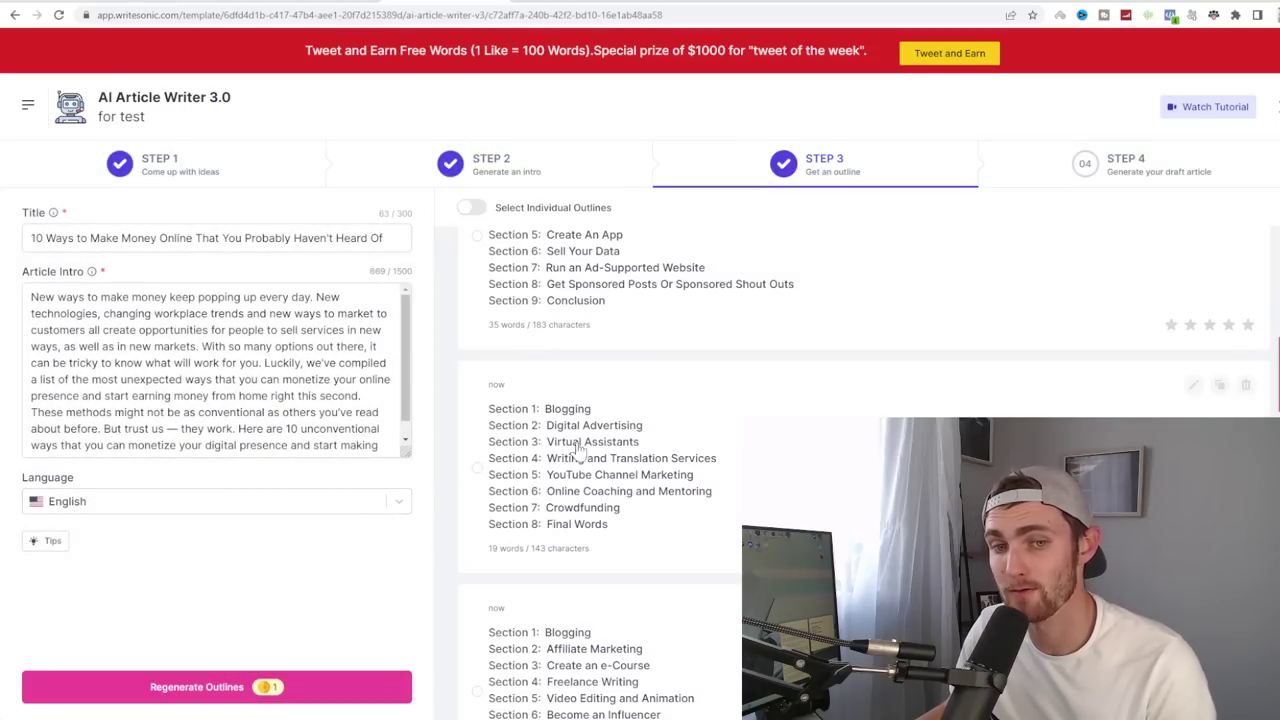
left_click(587, 482)
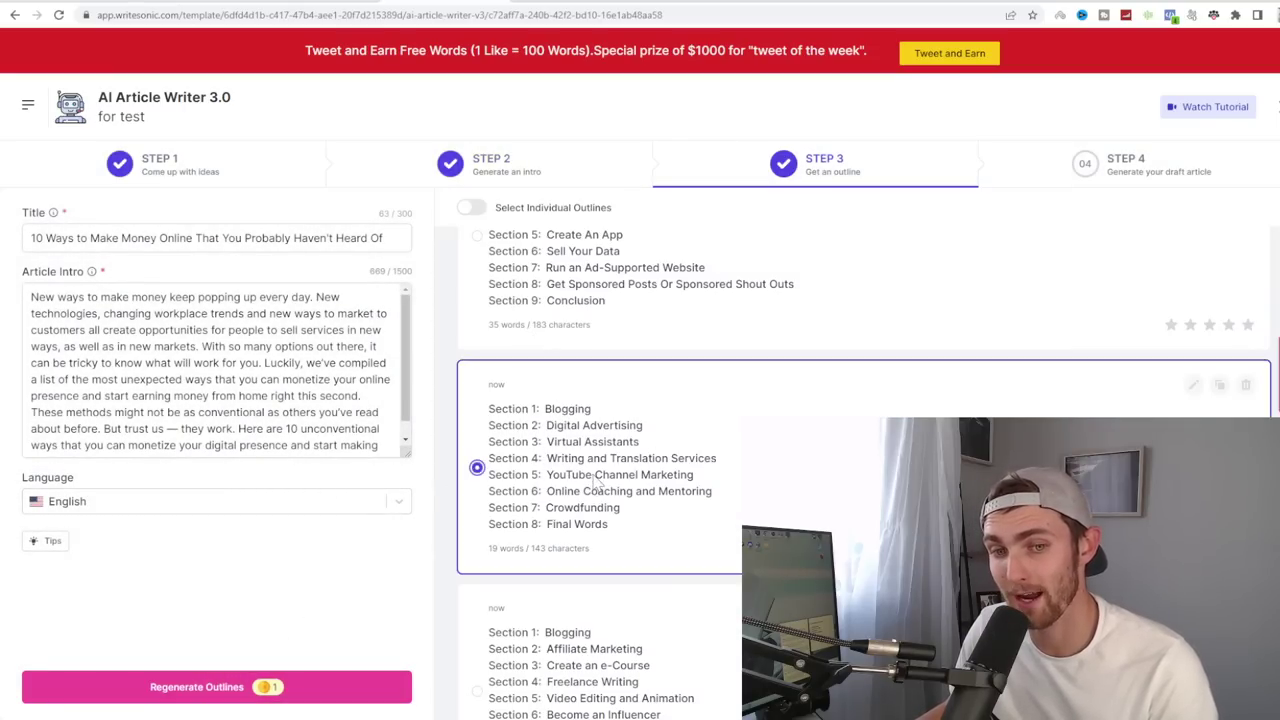
scroll(337, 429, "down", 4)
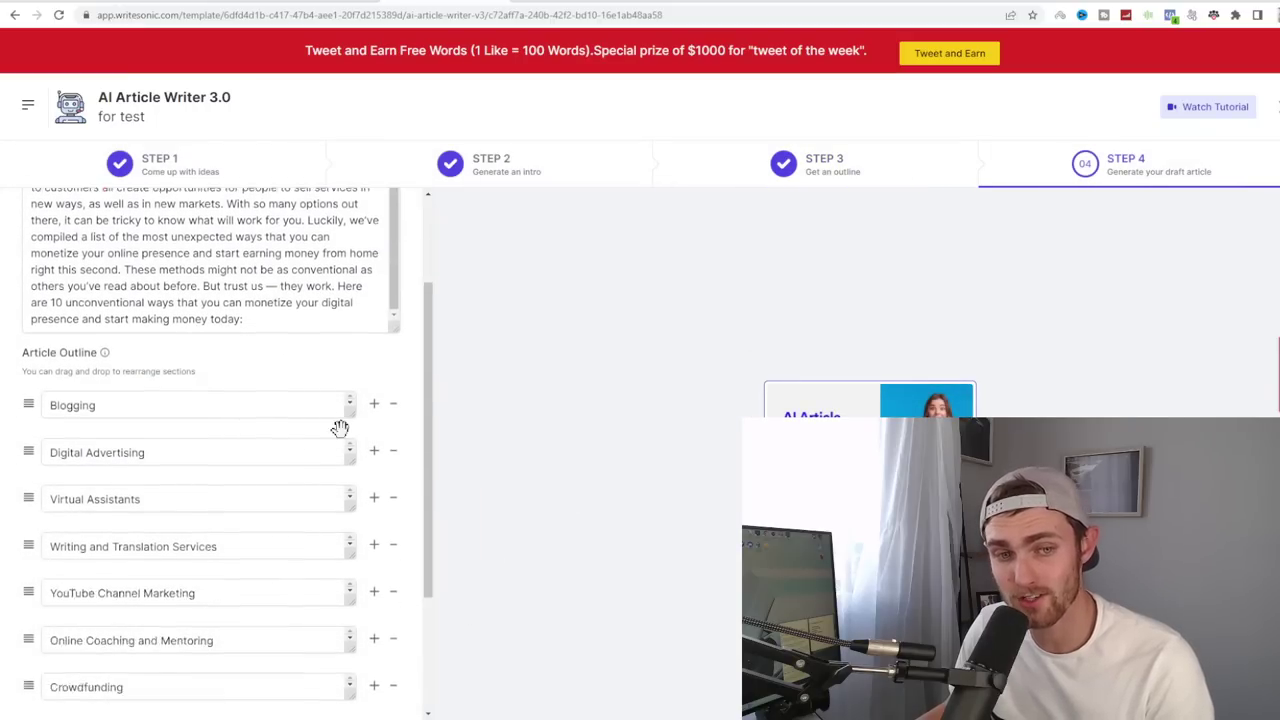
Step: Write the full article draft from the outline and review its title
left_click(220, 688)
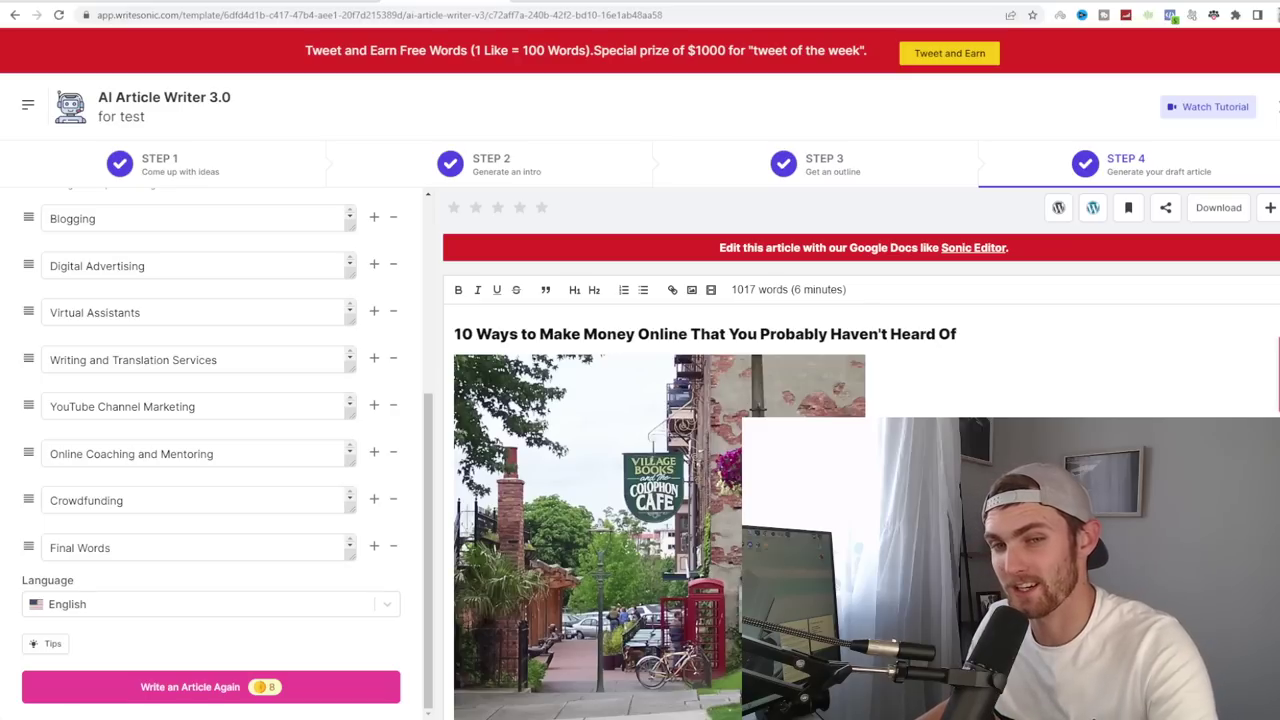
left_click_drag(957, 334, 926, 334)
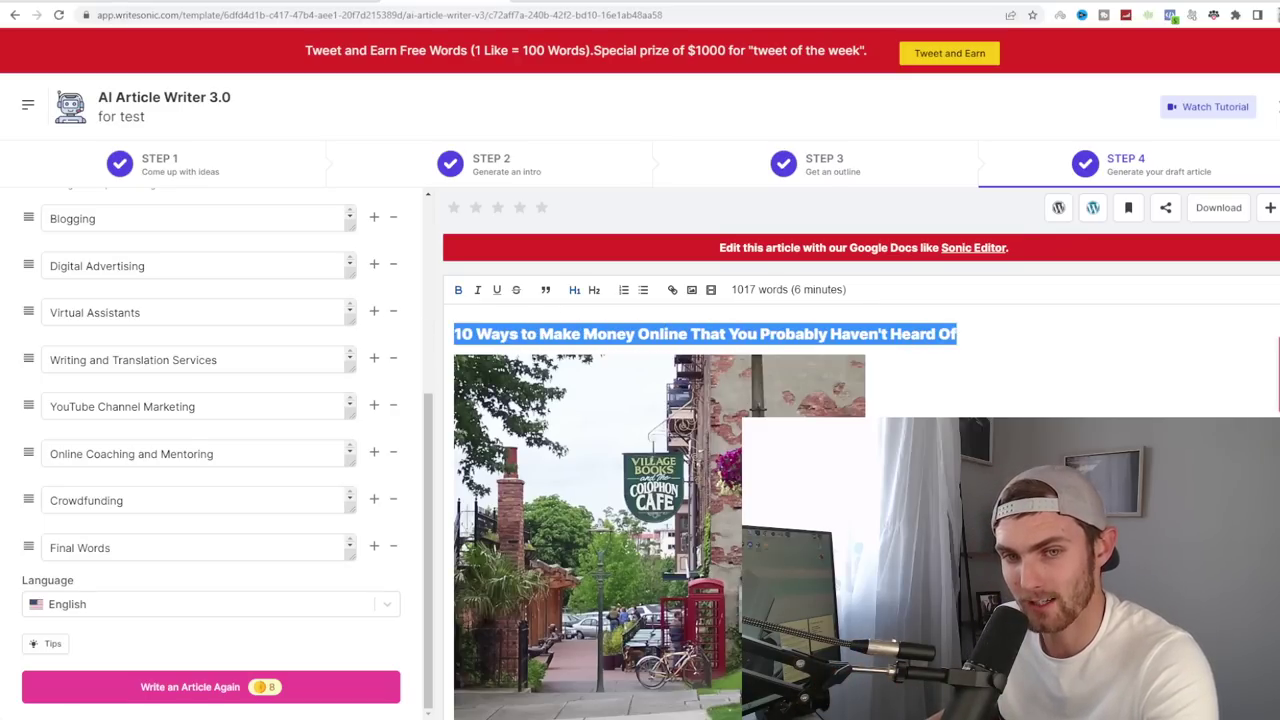
scroll(860, 450, "down", 5)
scroll(860, 450, "down", 3)
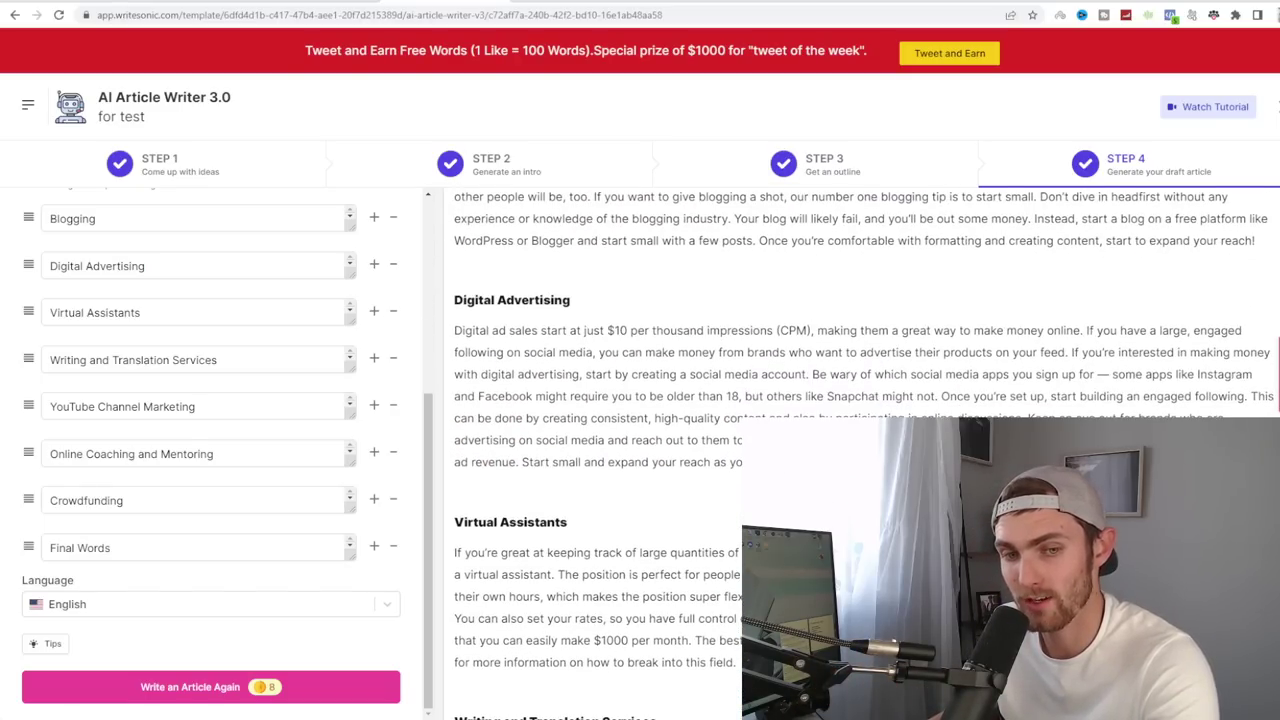
scroll(860, 450, "up", 1)
scroll(860, 450, "up", 2)
Step: Select the entire article from Final Words up to the title for copying
scroll(860, 450, "down", 5)
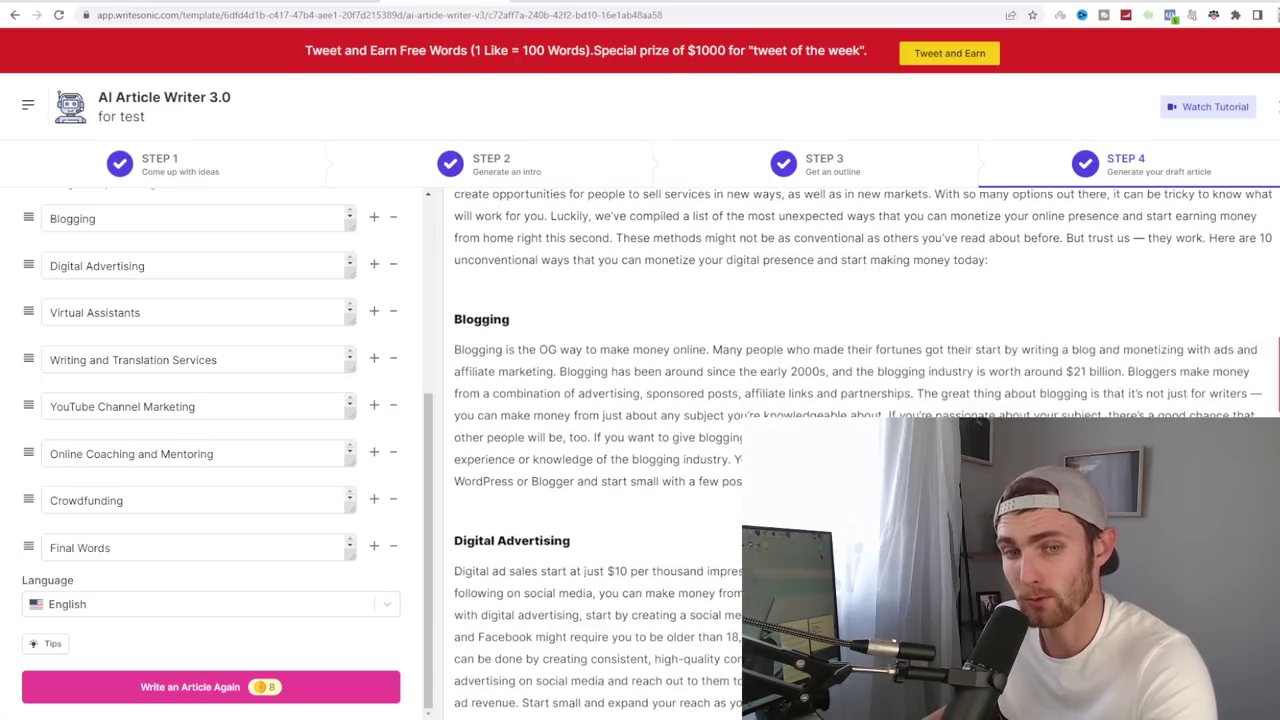
scroll(860, 450, "down", 3)
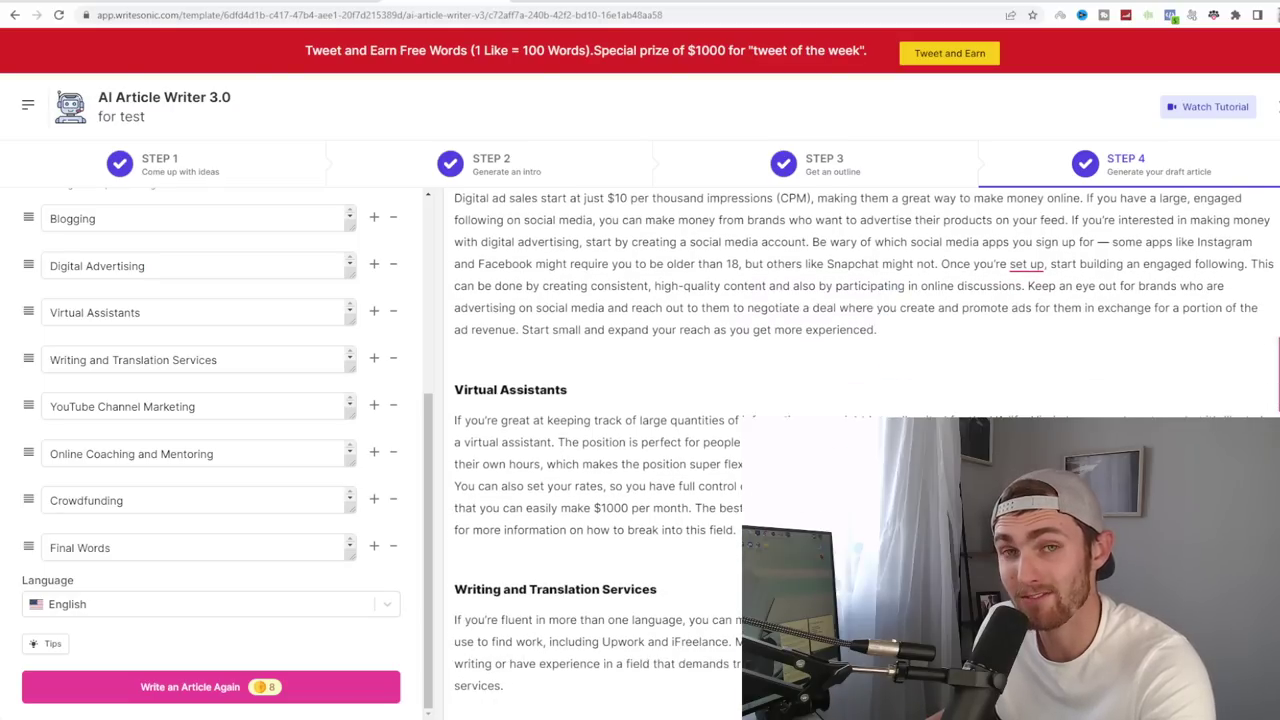
scroll(860, 450, "down", 3)
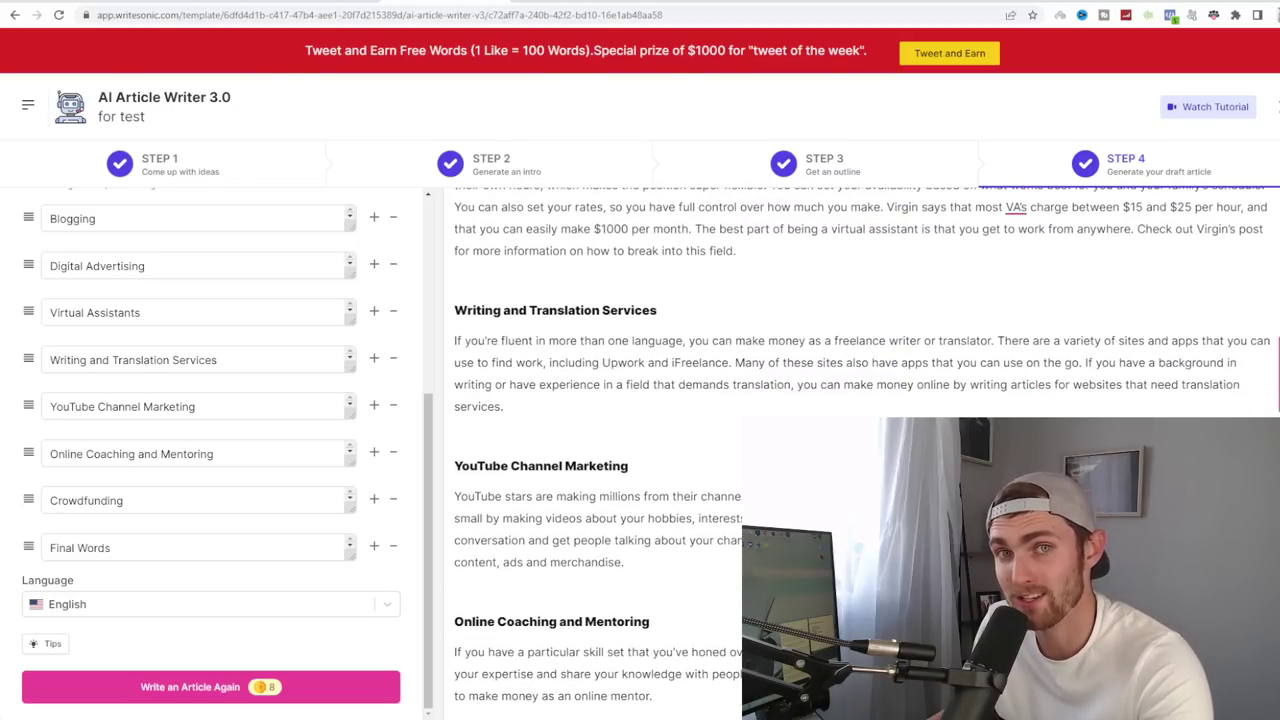
scroll(860, 450, "down", 3)
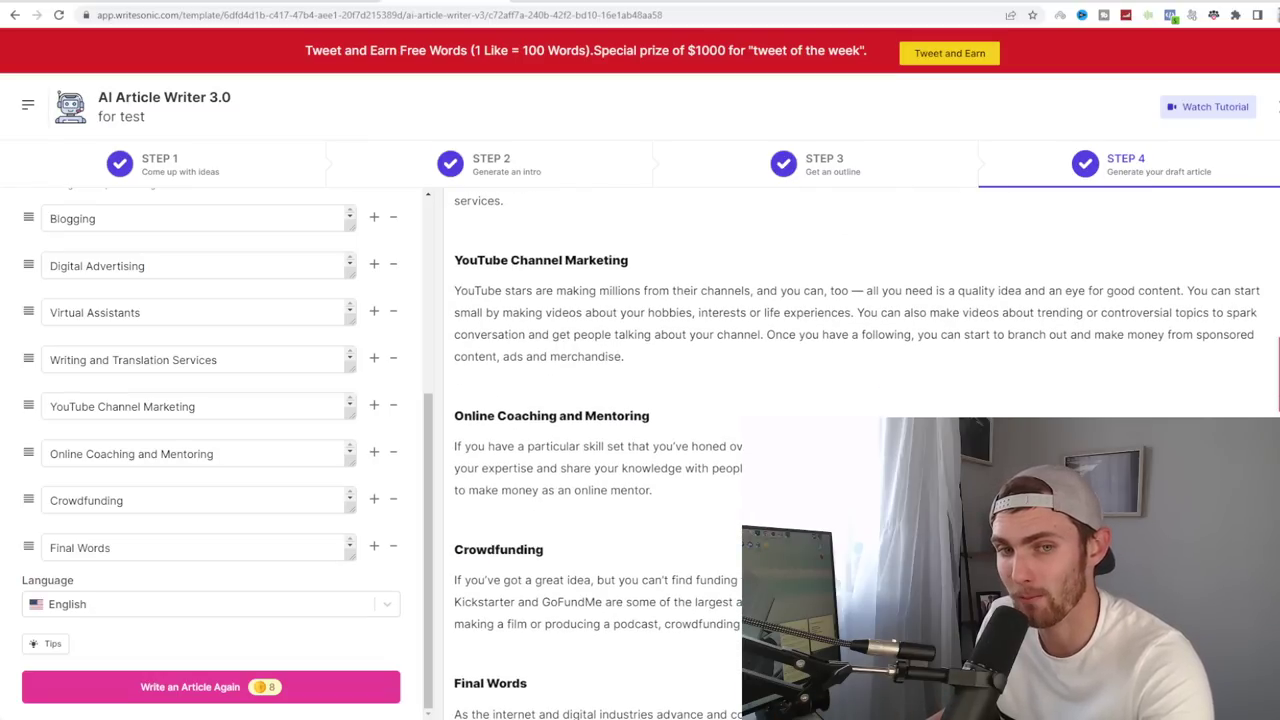
scroll(860, 450, "down", 2)
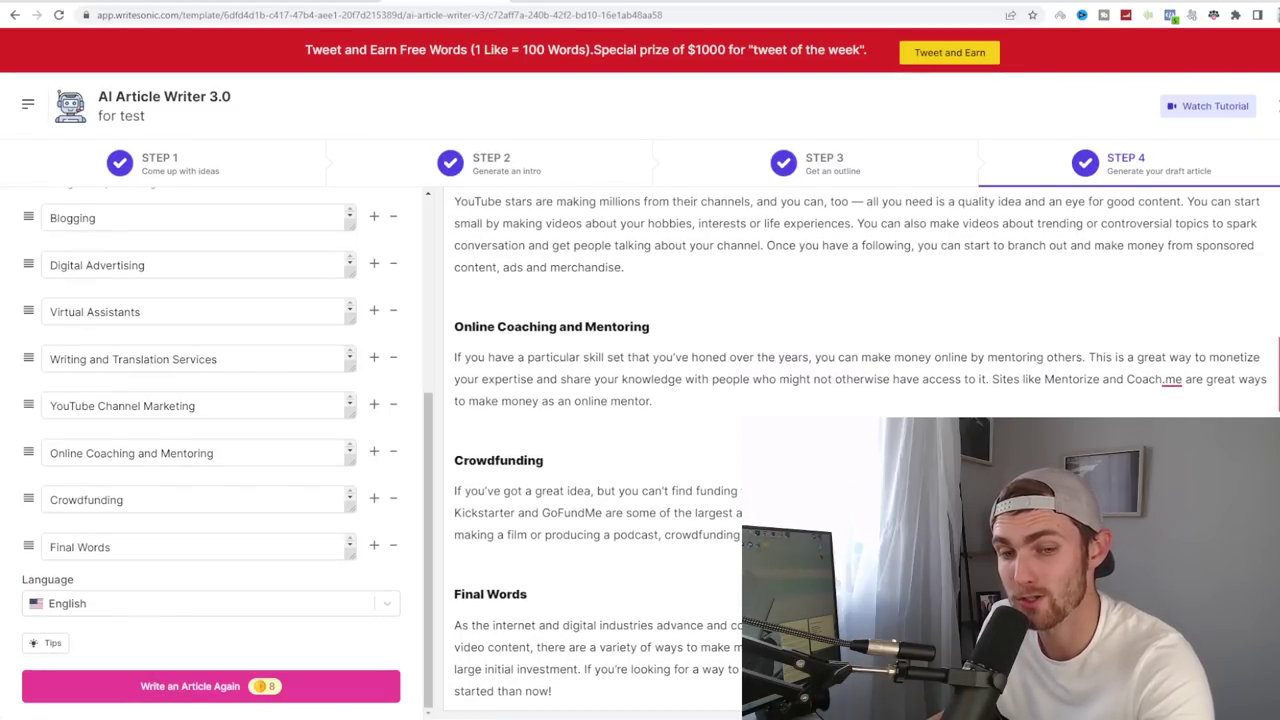
left_click_drag(560, 693, 400, 108)
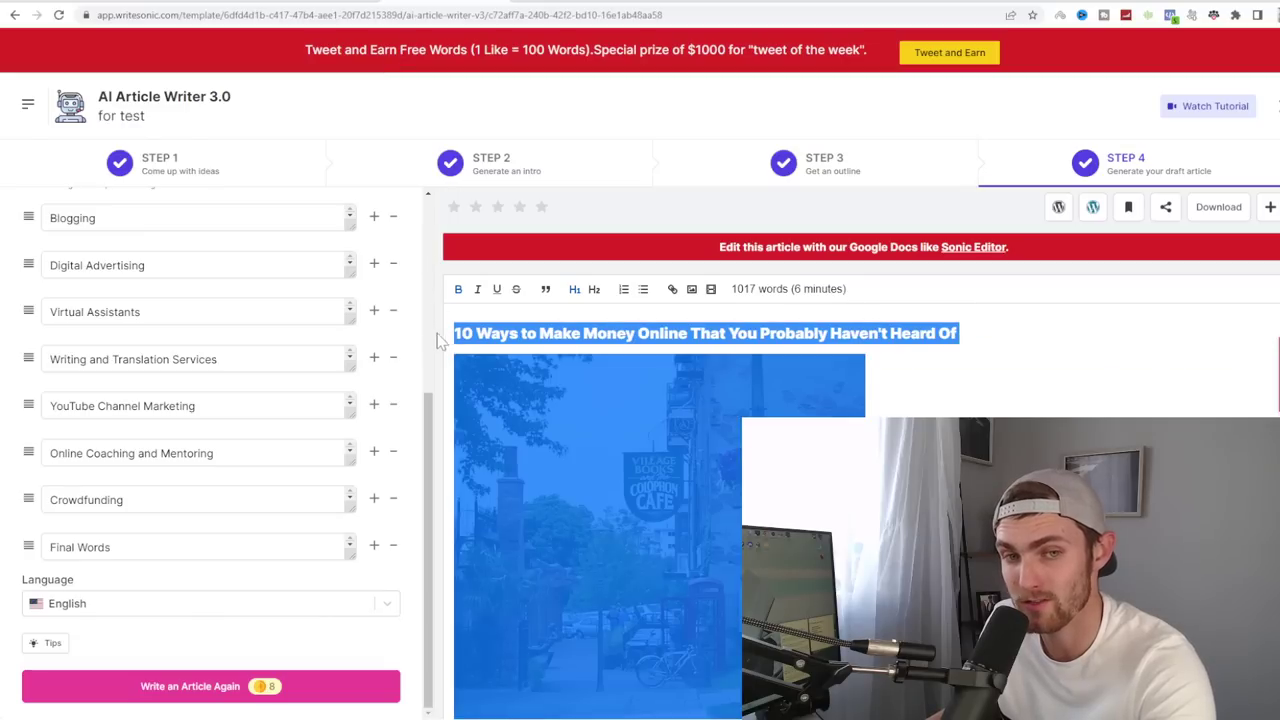
right_click(490, 341)
Step: Copy the article and paste it over the 'Hello there' script
left_click(536, 390)
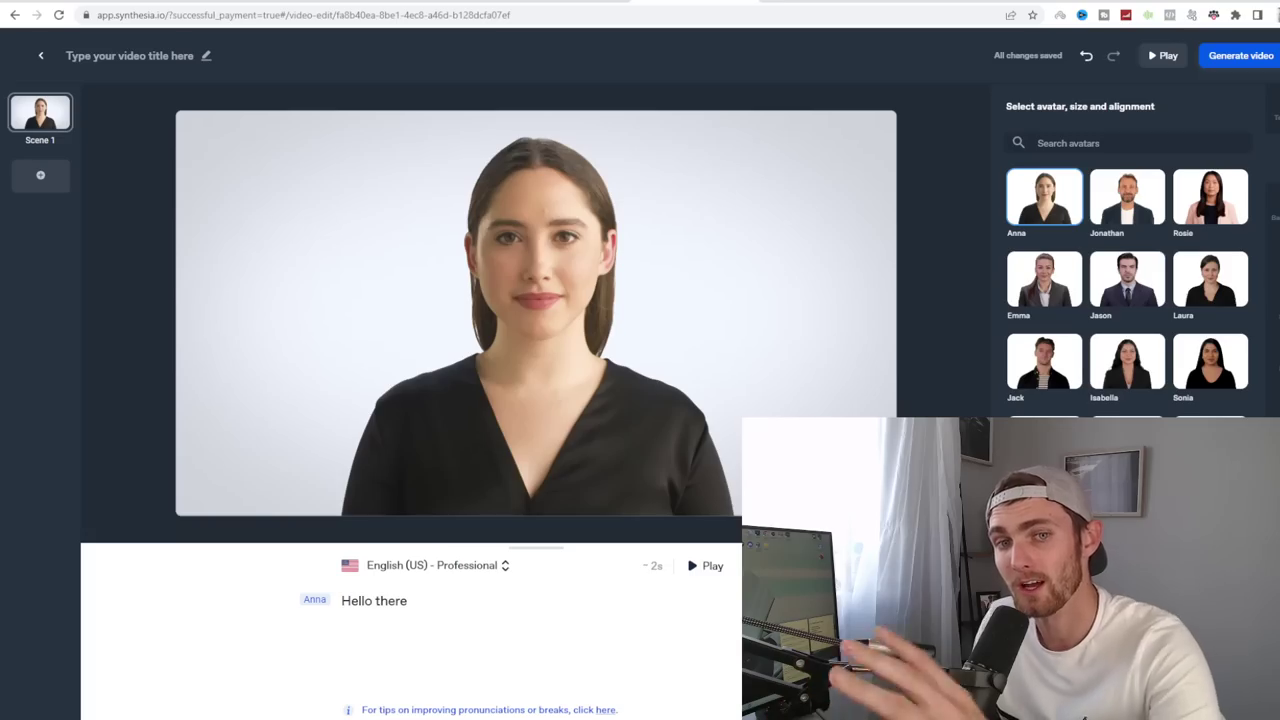
key("ctrl+a")
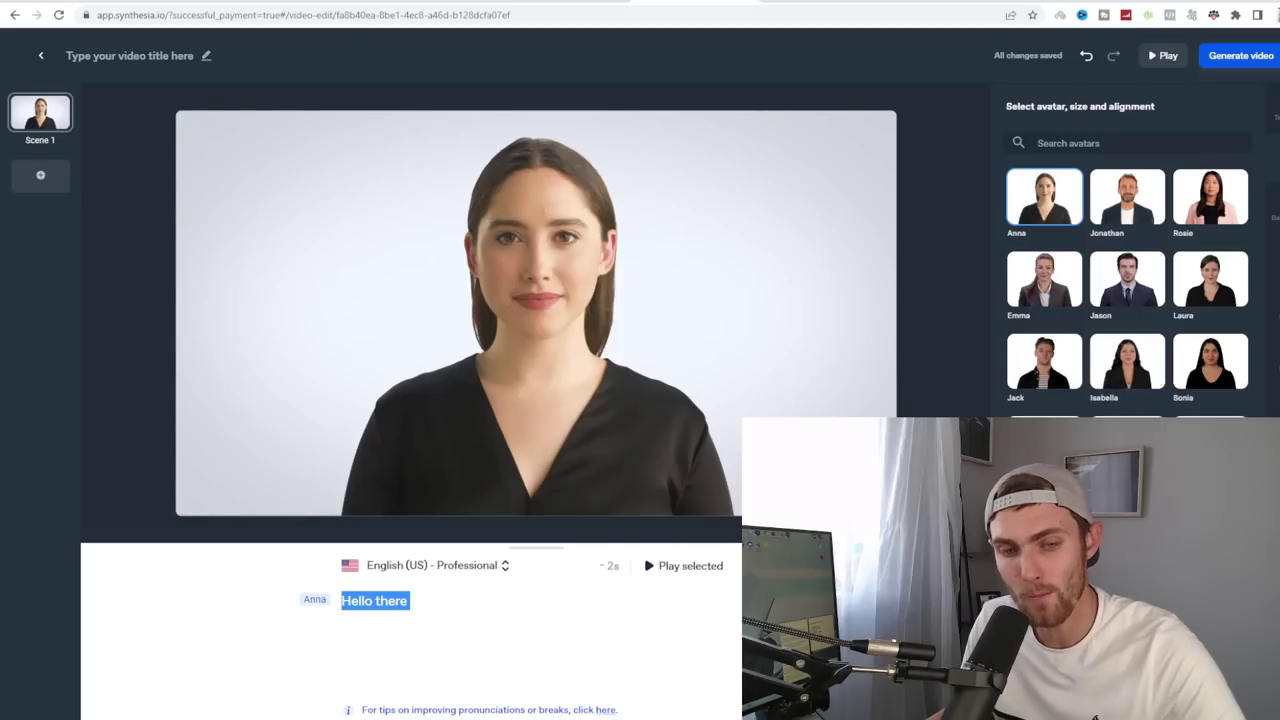
key("ctrl+v")
scroll(698, 575, "up", 15)
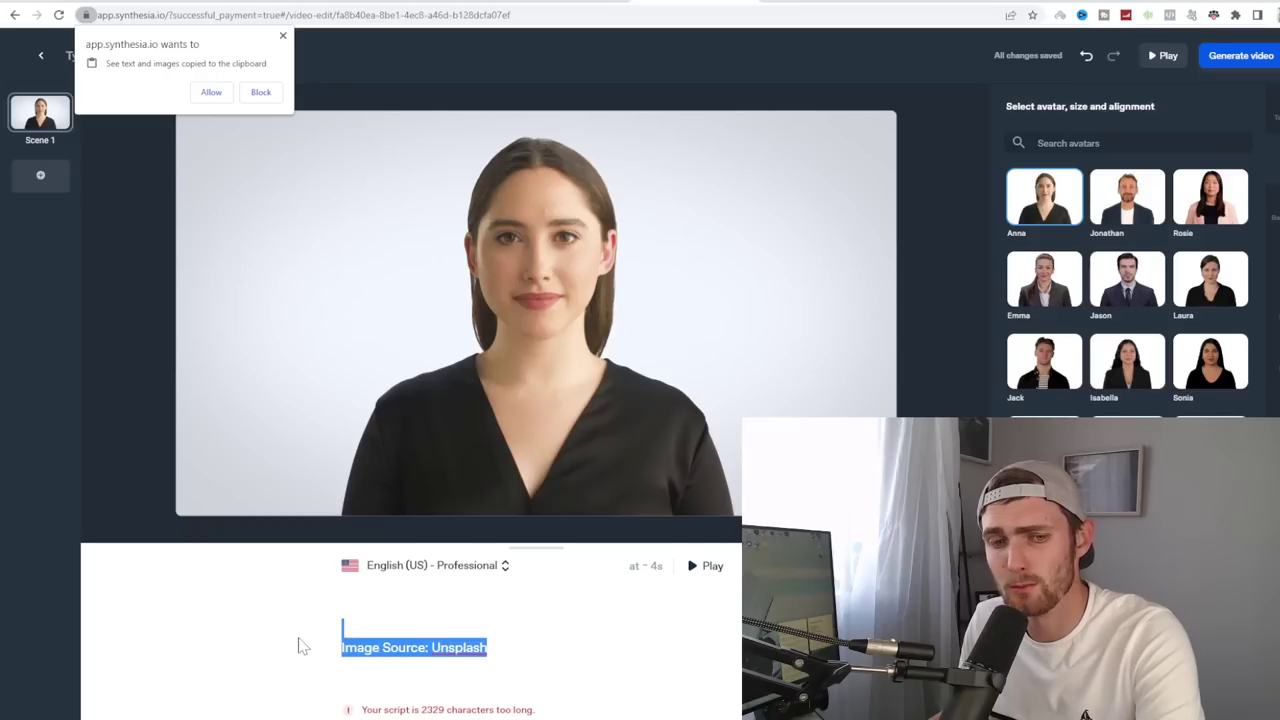
Step: Delete the 'Image Source: Unsplash' line and extra blank lines, then preview the script
key("BackSpace")
key("BackSpace")
scroll(535, 640, "up", 3)
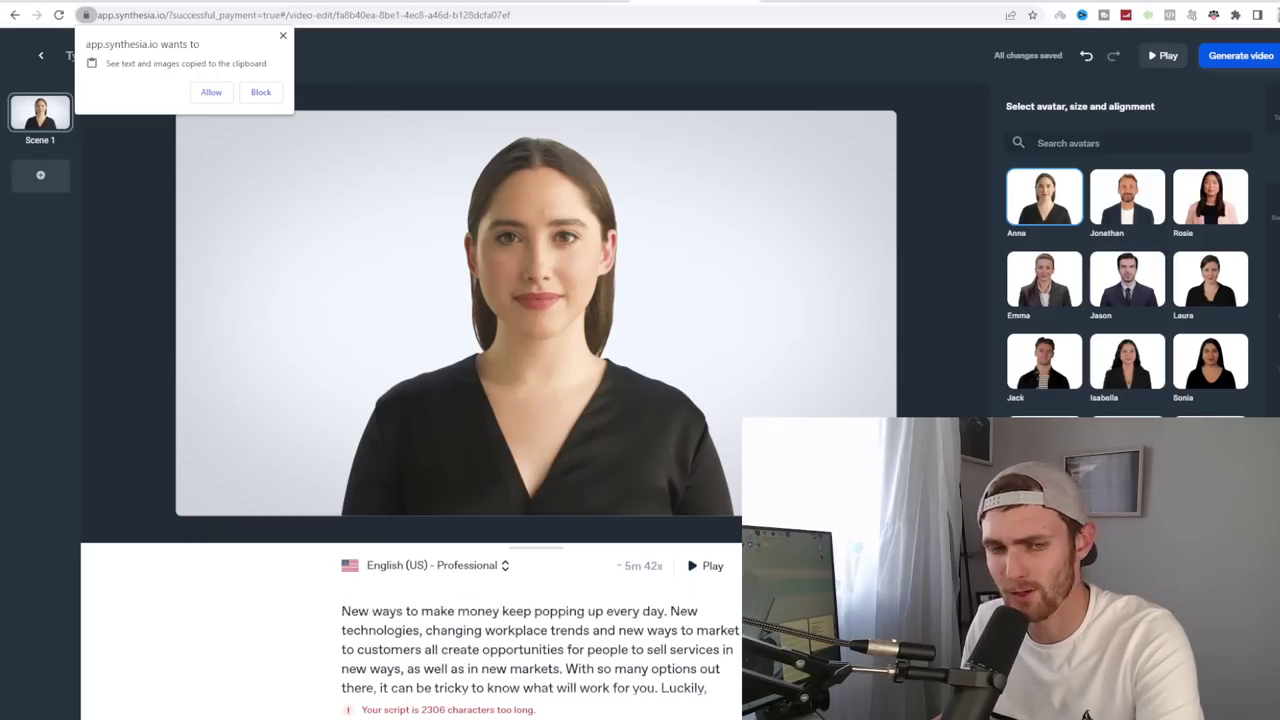
key("BackSpace")
key("BackSpace")
key("BackSpace")
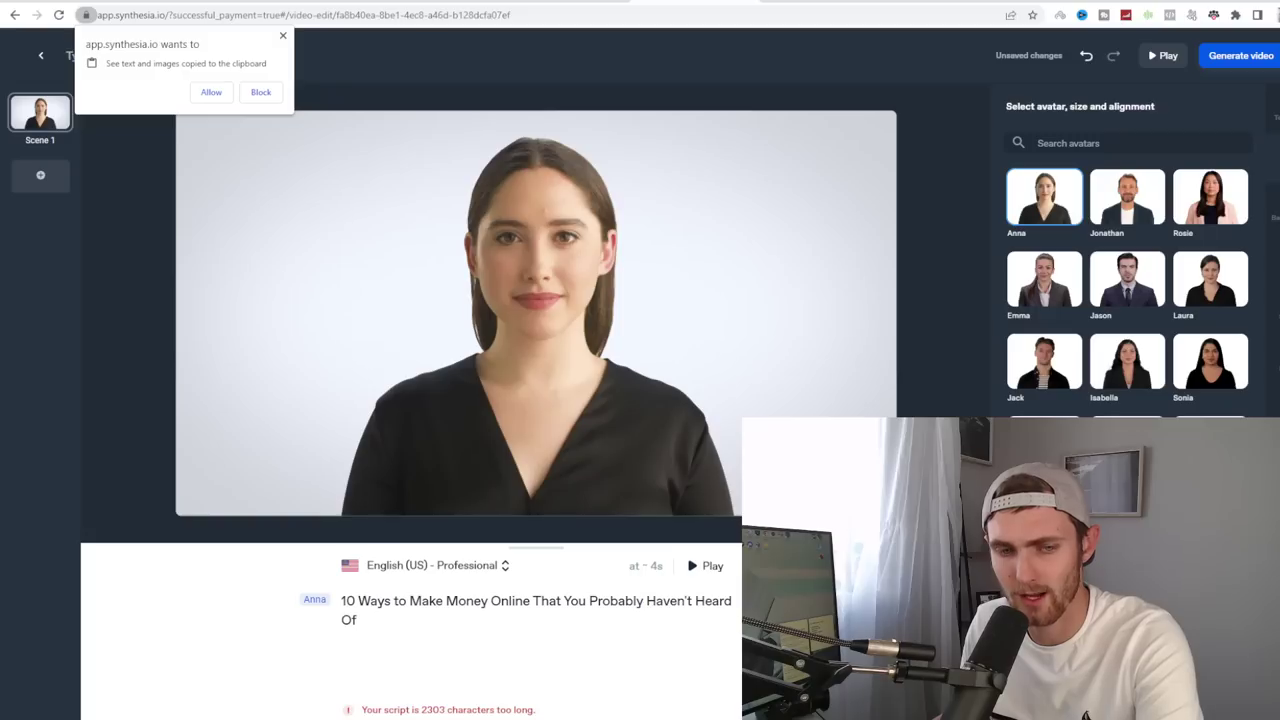
key("BackSpace")
key("BackSpace")
key("BackSpace")
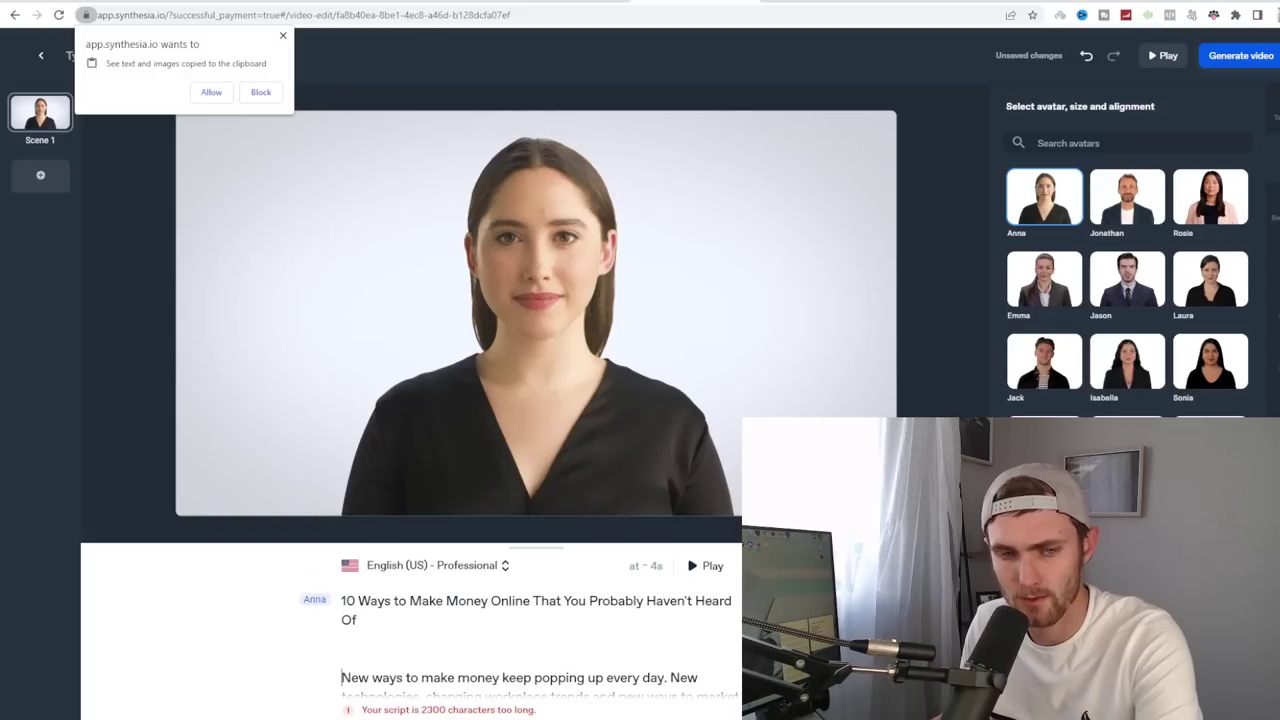
key("BackSpace")
left_click(705, 565)
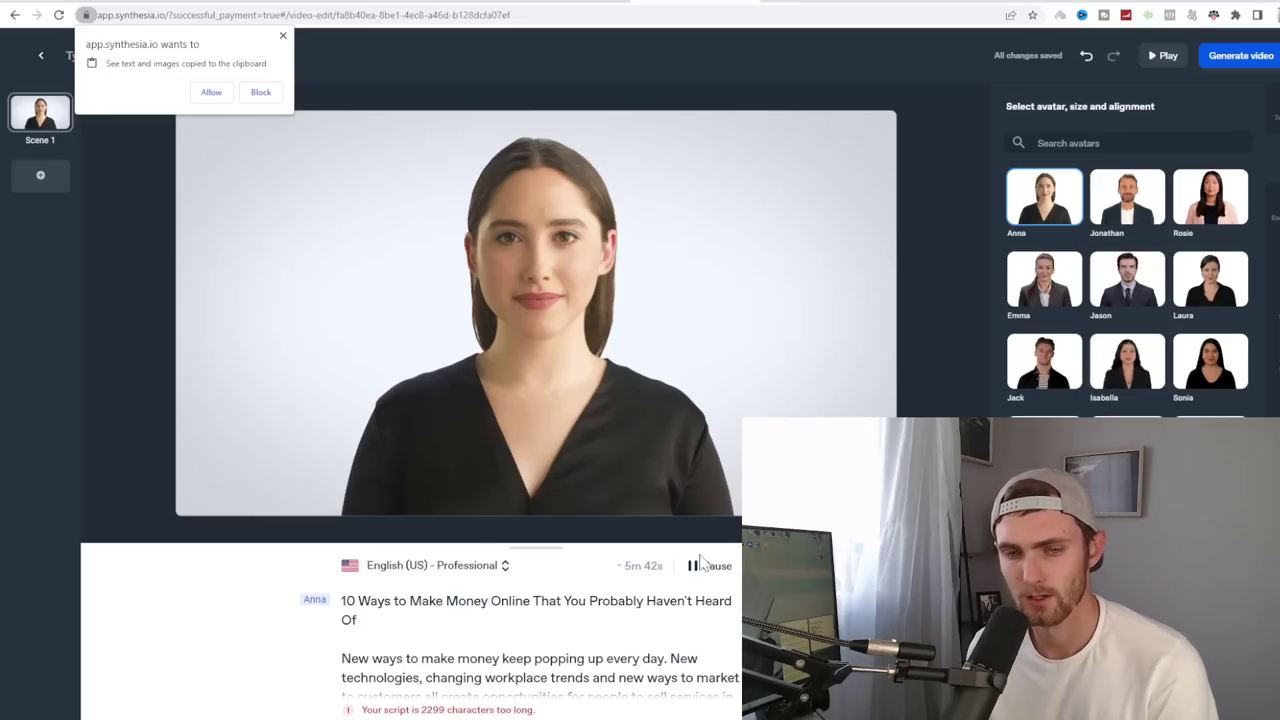
Step: After 'now!', add the line 'Click On the link in my bio to get paid to use Facebook, Instagram and twitter'
left_click(700, 565)
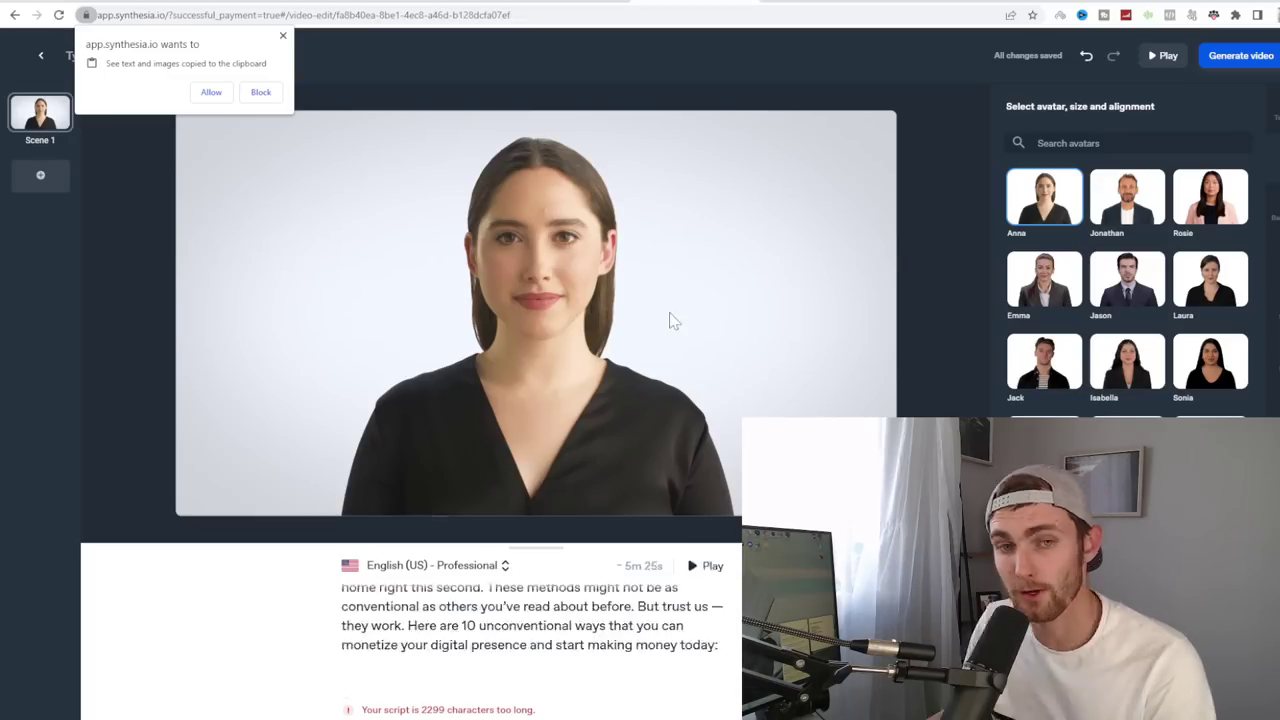
left_click(284, 37)
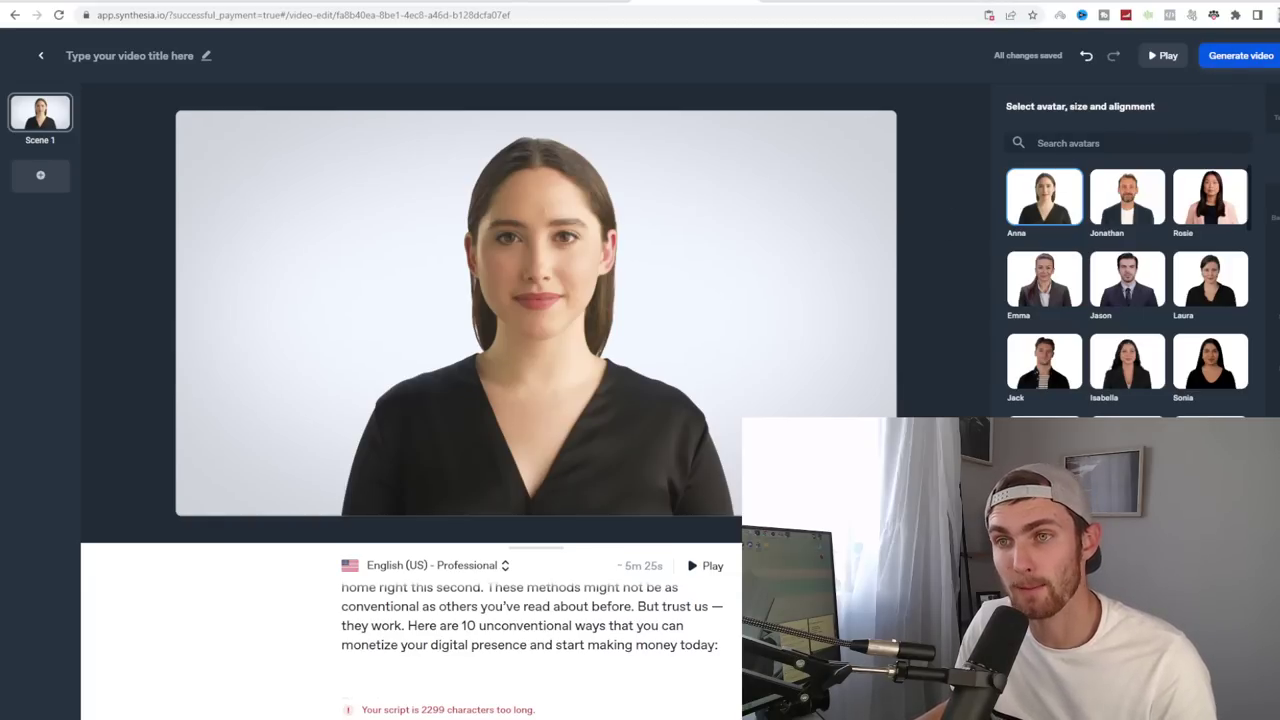
scroll(575, 571, "down", 15)
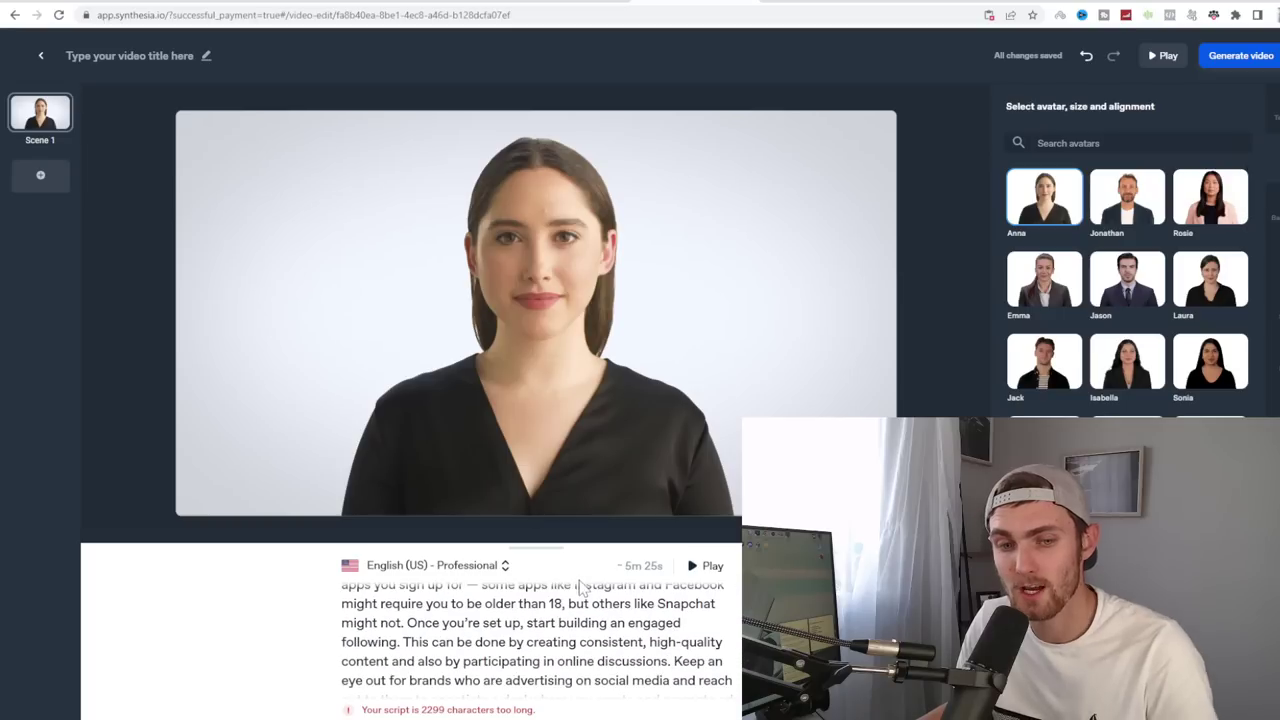
scroll(536, 640, "down", 5)
left_click(470, 646)
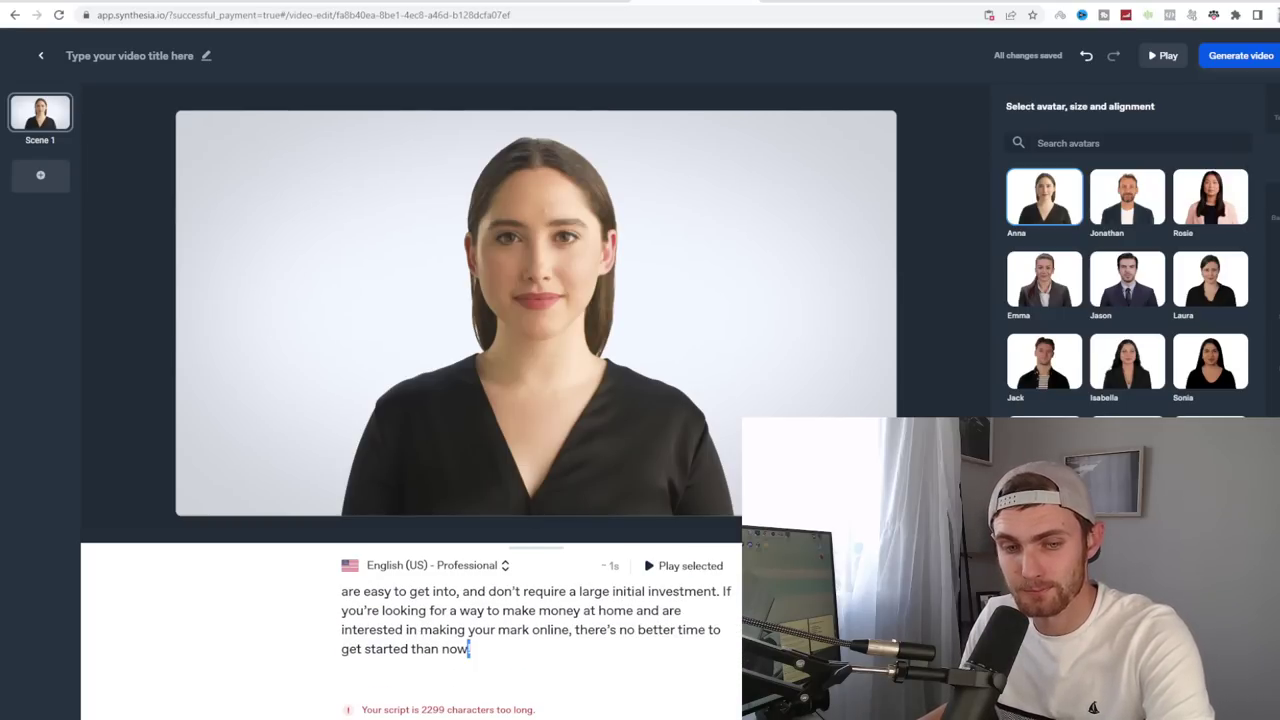
key("Return")
key("Return")
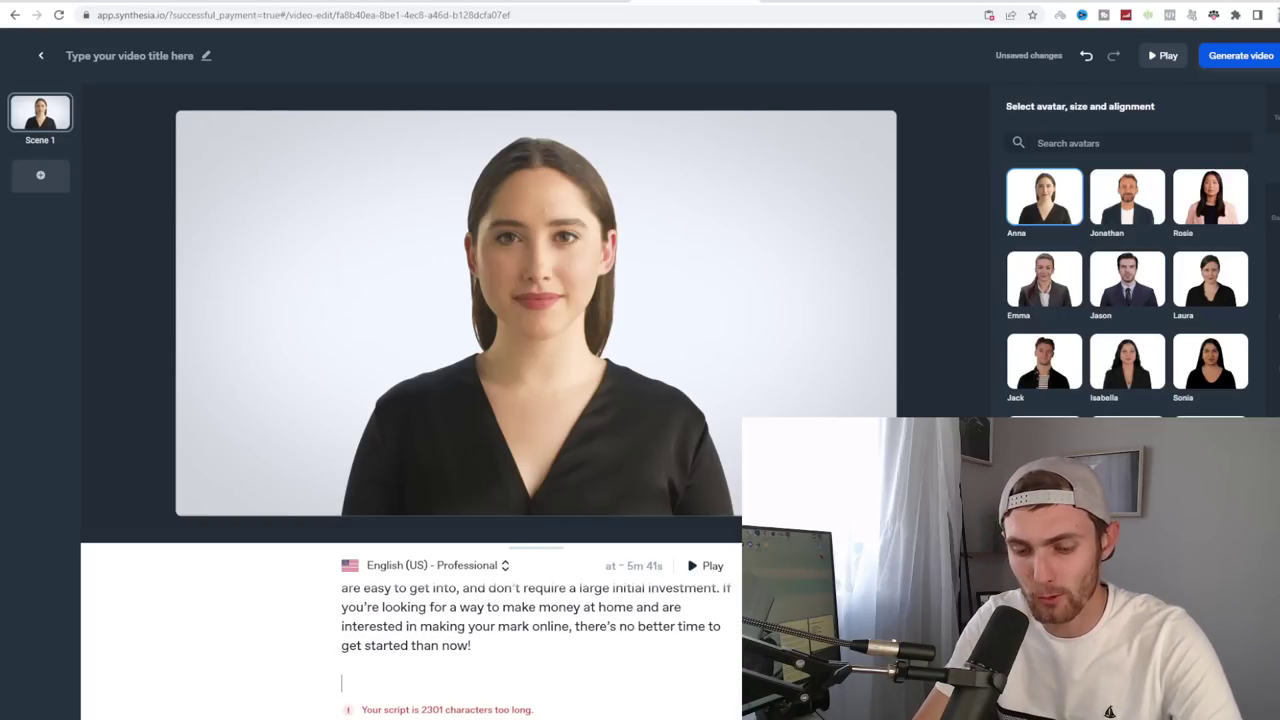
type("Click On the l")
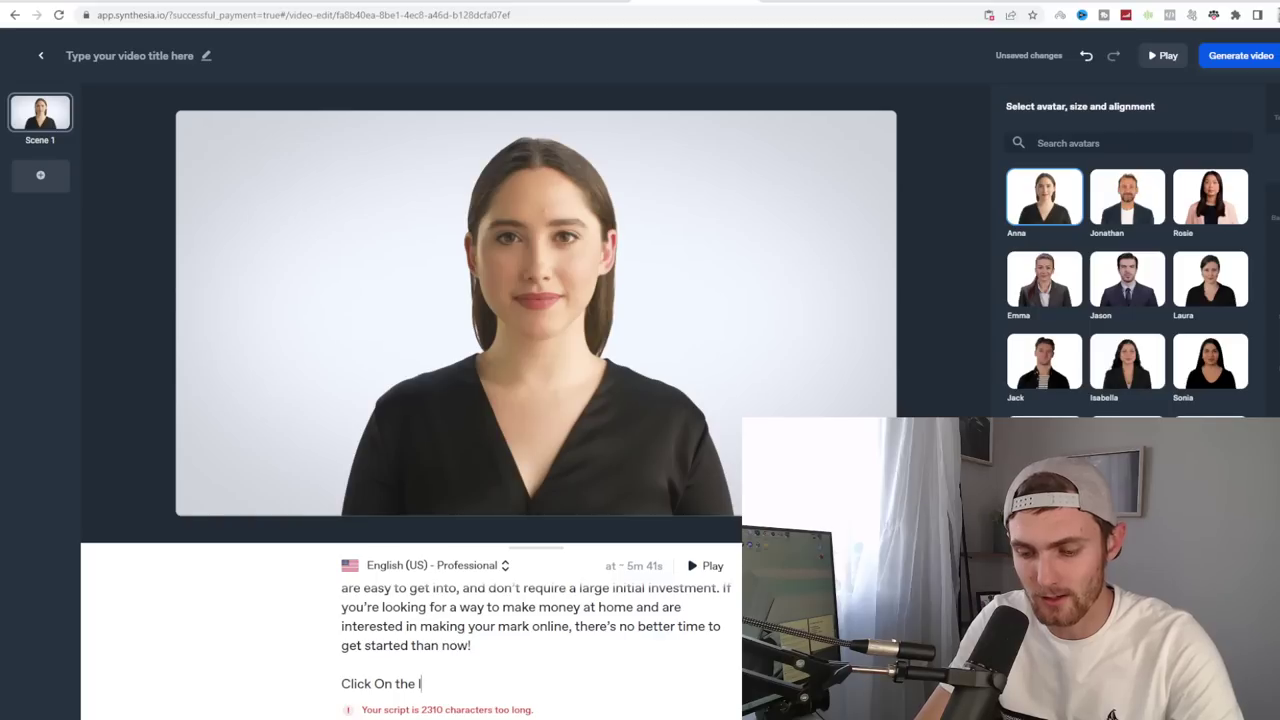
type("ink in my bio")
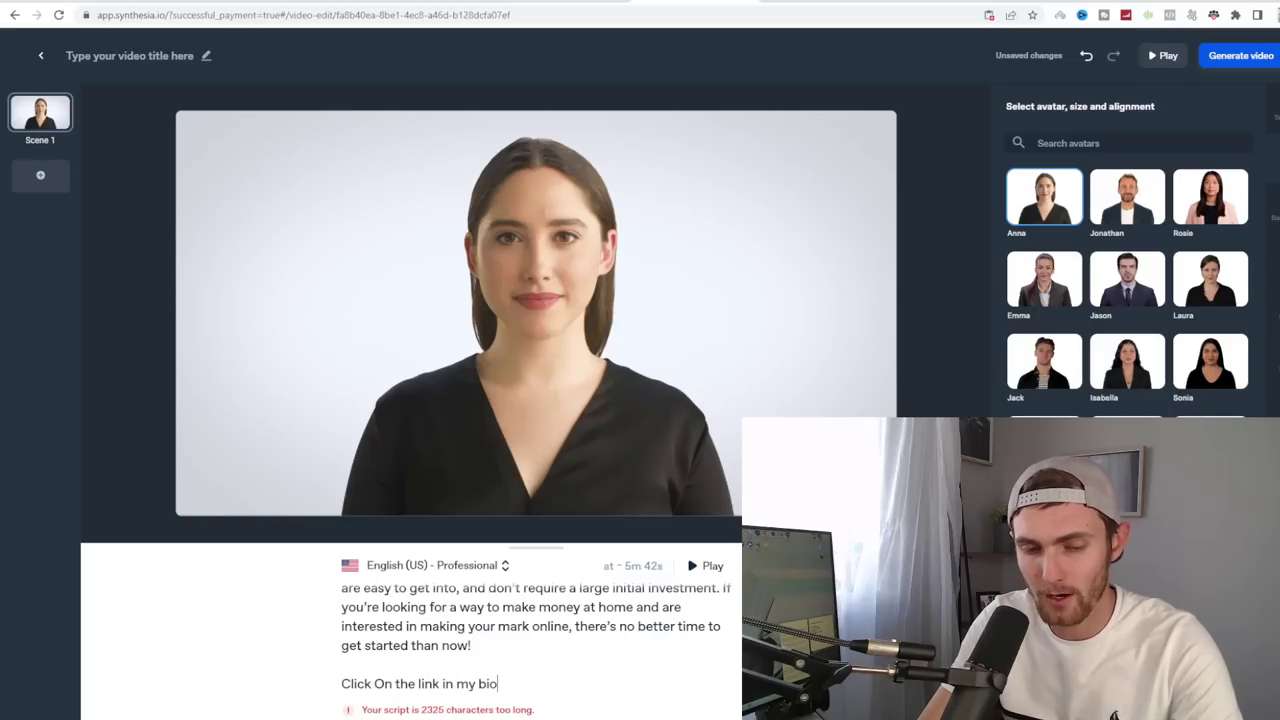
type(" to get paid to")
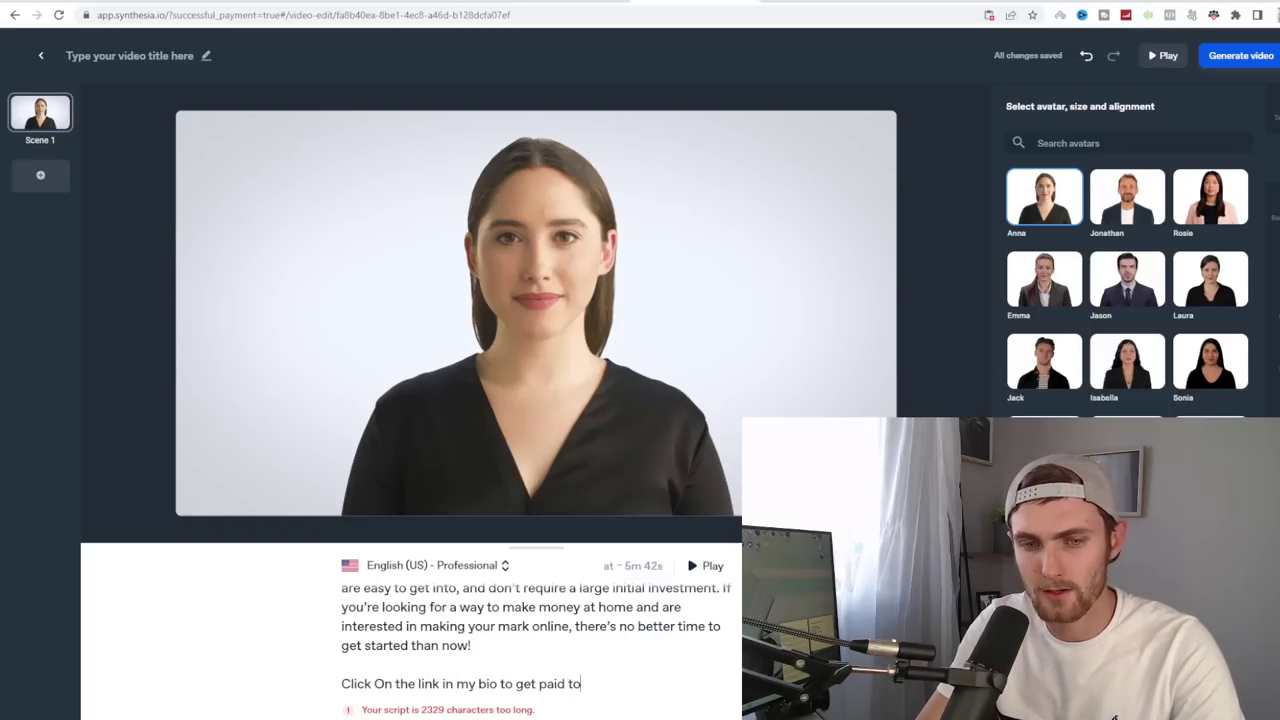
type(" use Facebo")
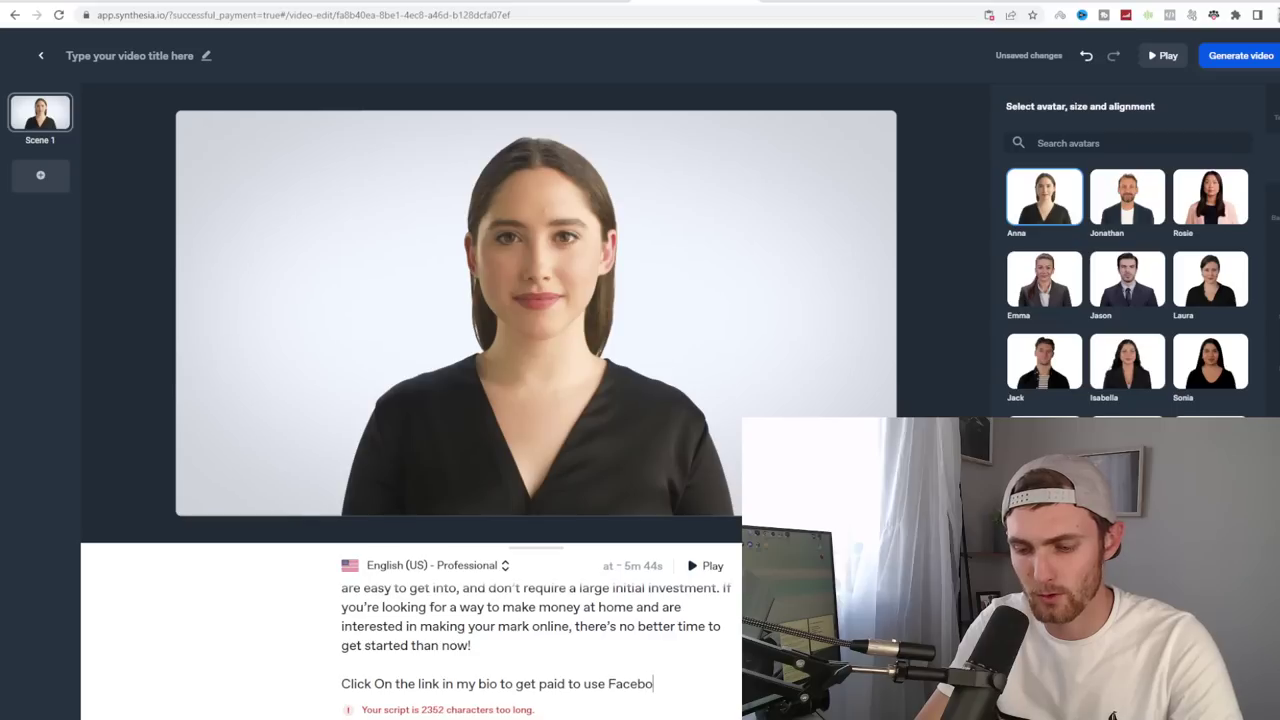
type("ok, Ins")
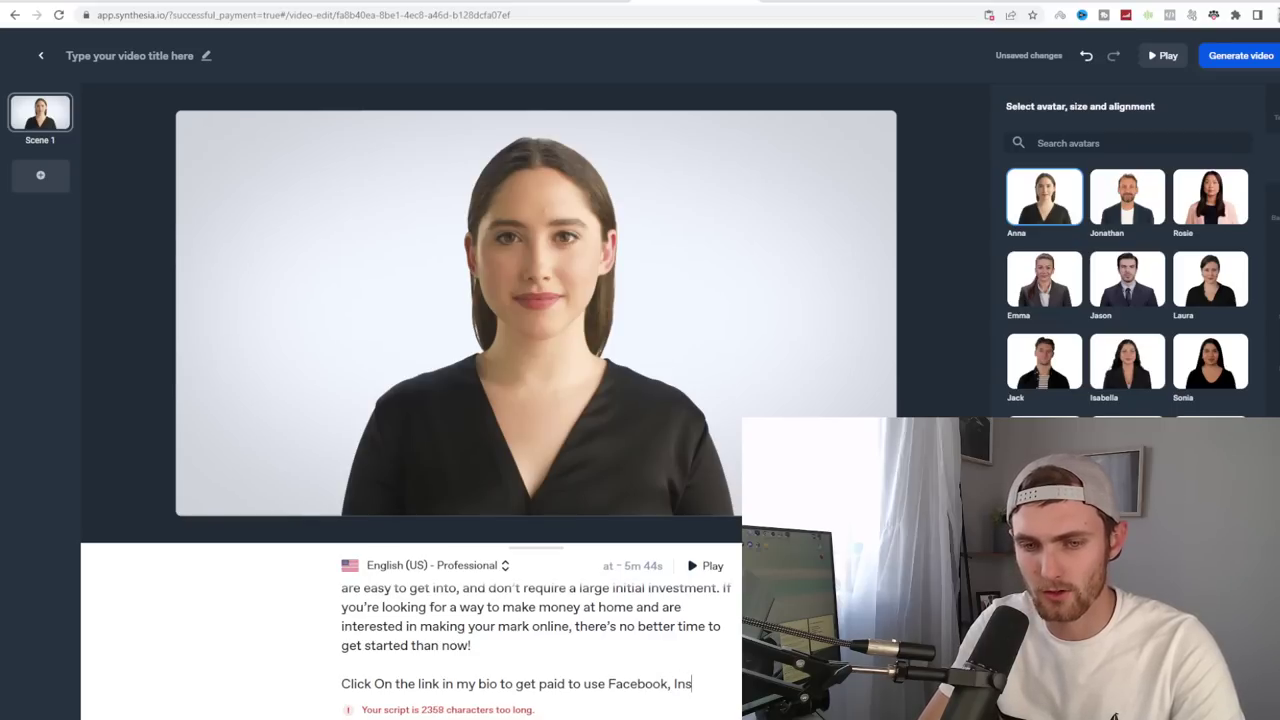
type("tagram and twi")
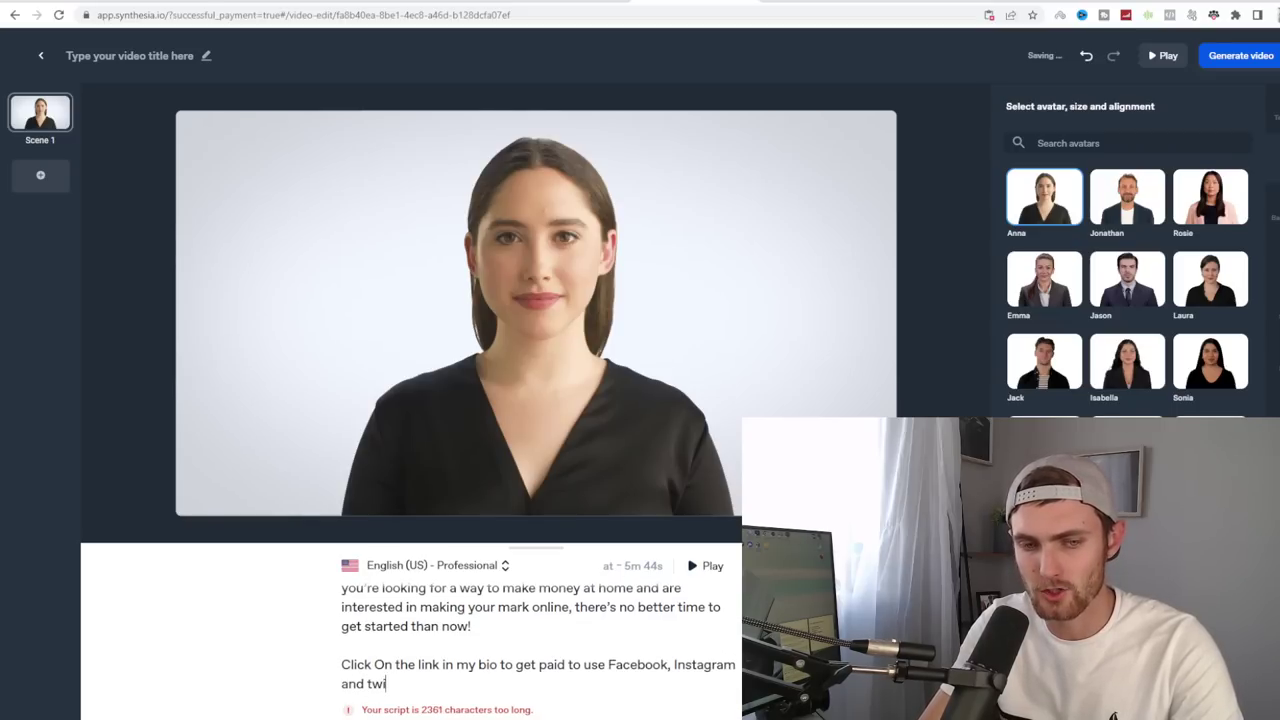
type("tter")
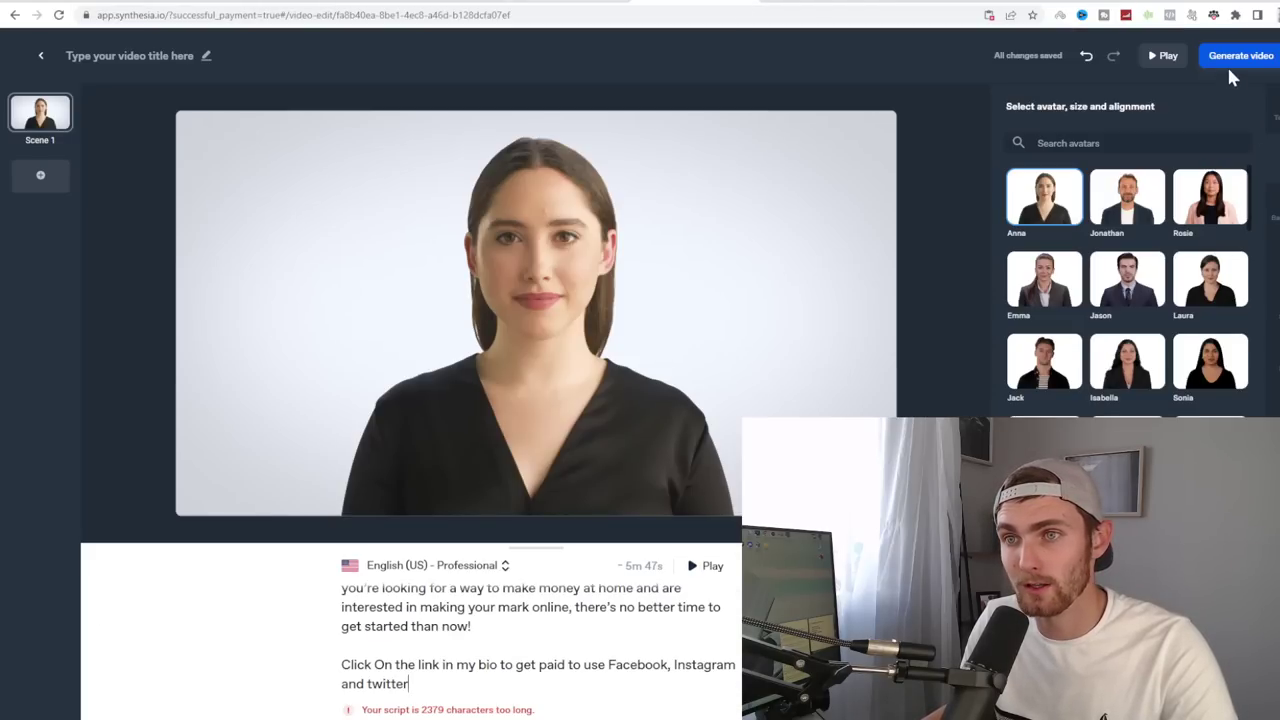
Step: Generate the avatar video from the script, confirming the Video summary with Save and proceed
left_click(1230, 64)
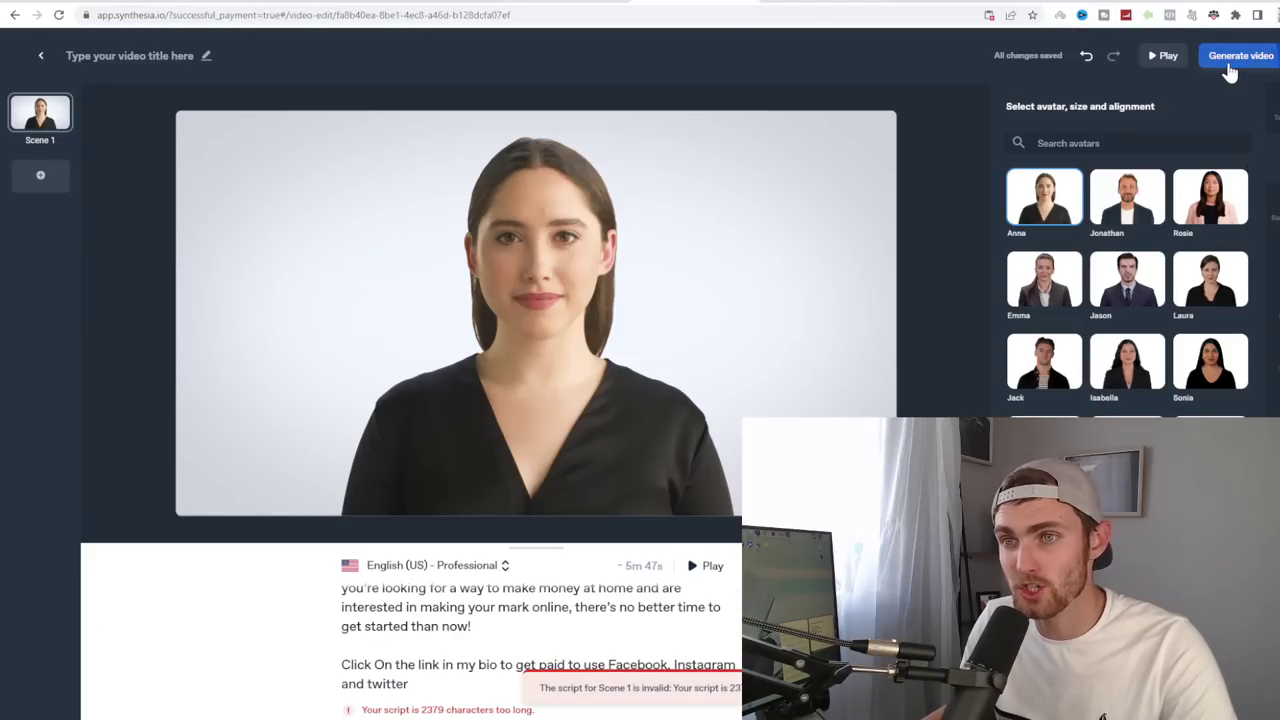
left_click(1236, 58)
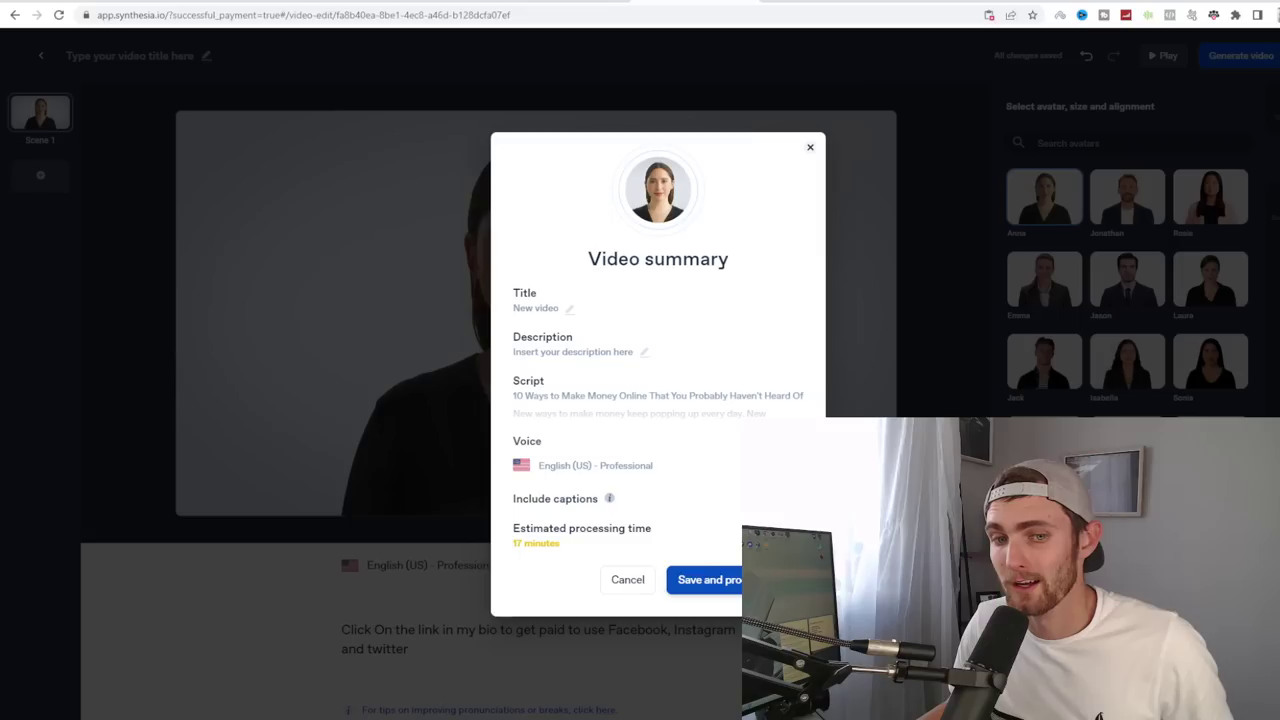
left_click_drag(576, 545, 533, 544)
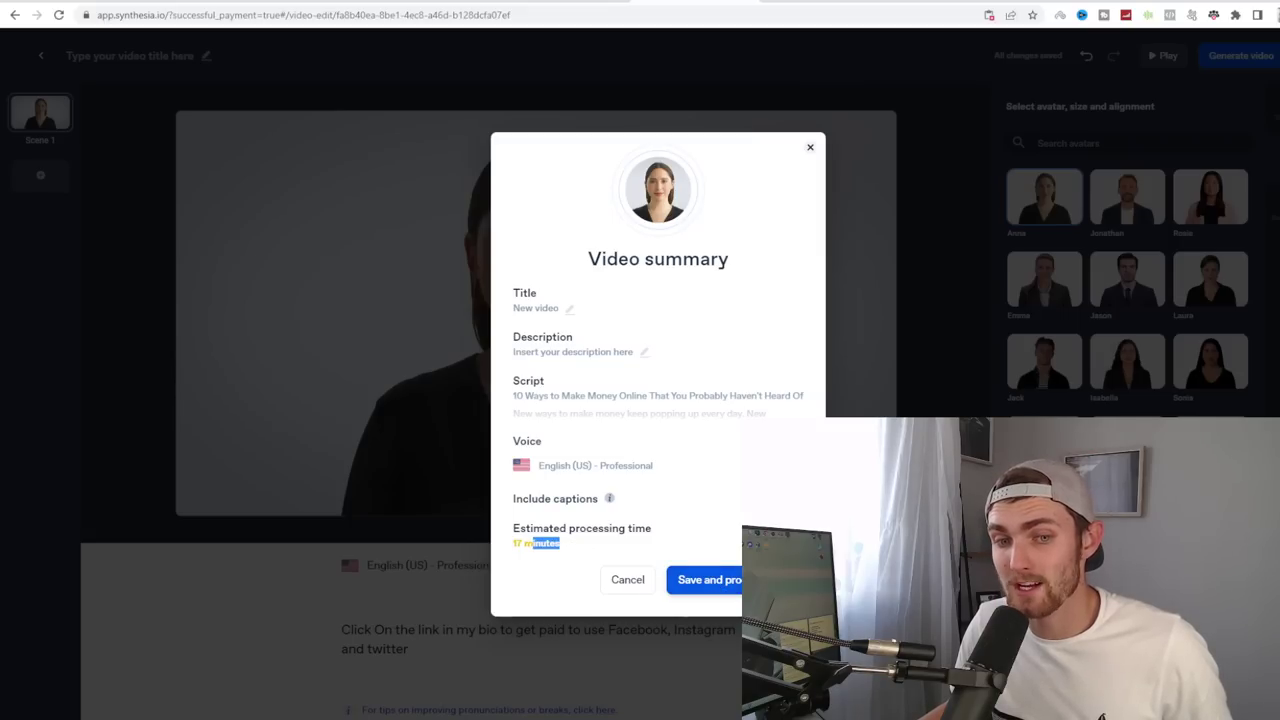
left_click(712, 589)
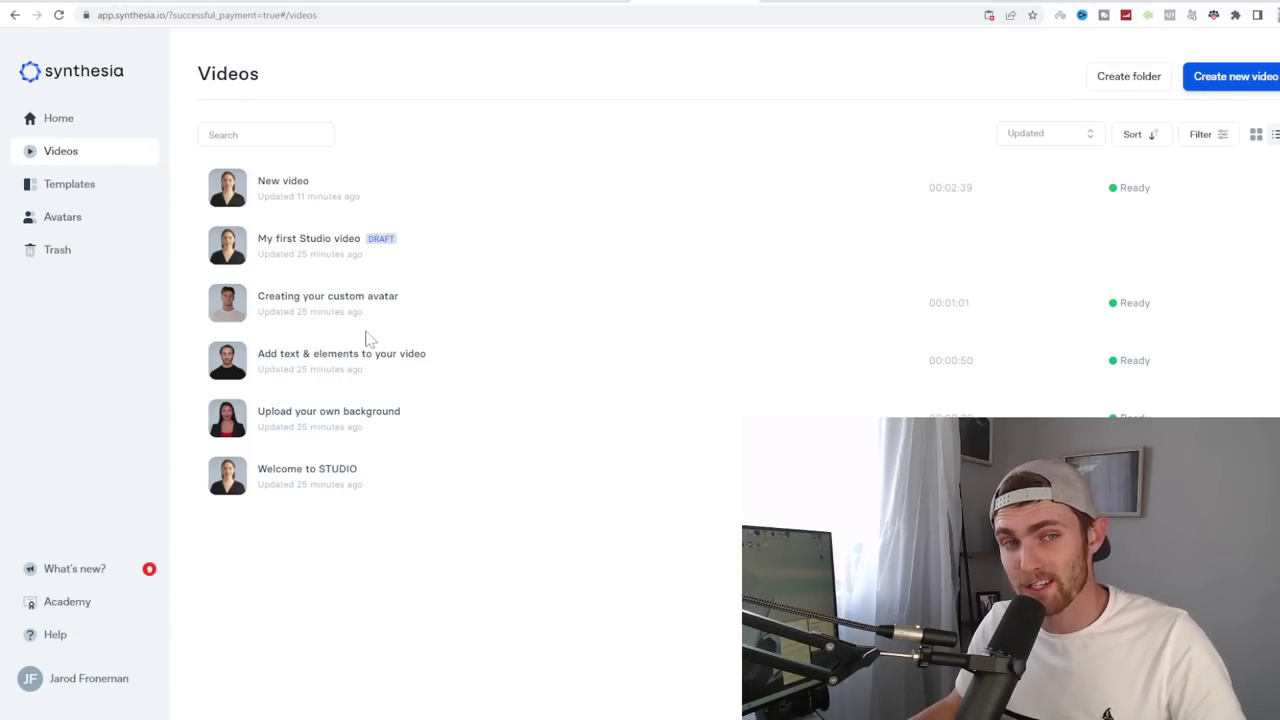
Step: Open the finished New video, play it back, and download it as an MP4
left_click(330, 198)
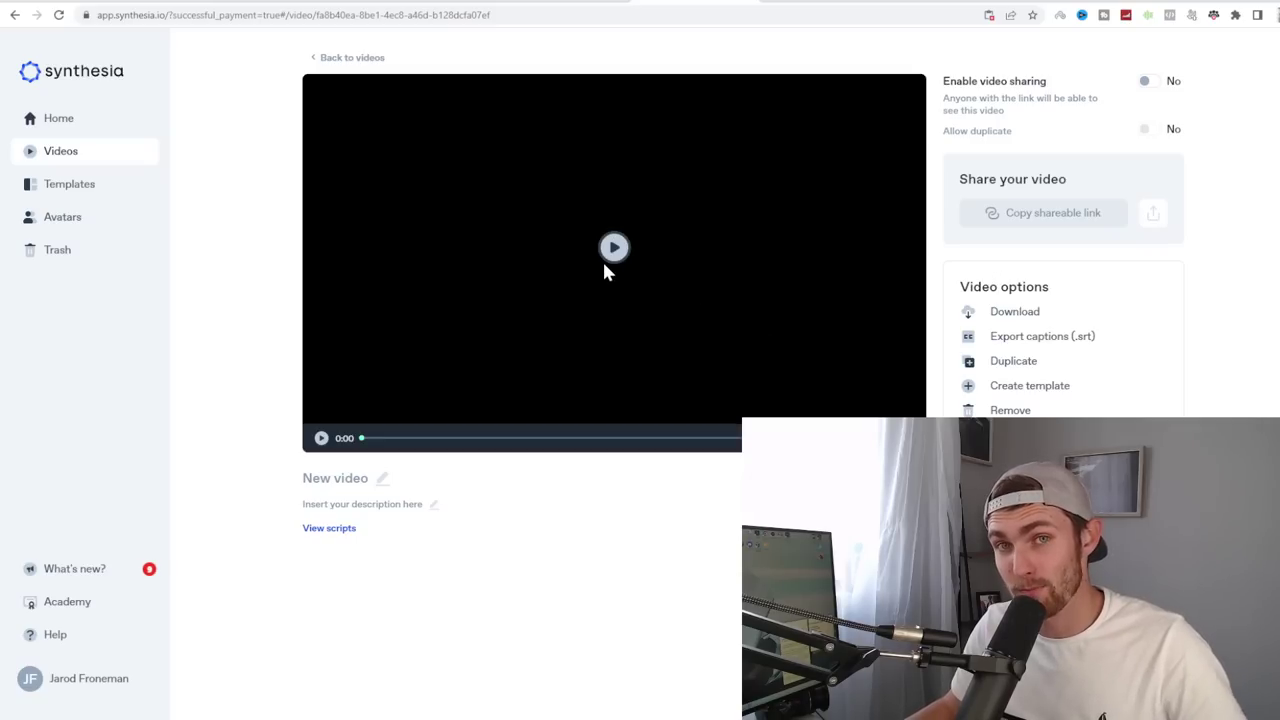
left_click(321, 438)
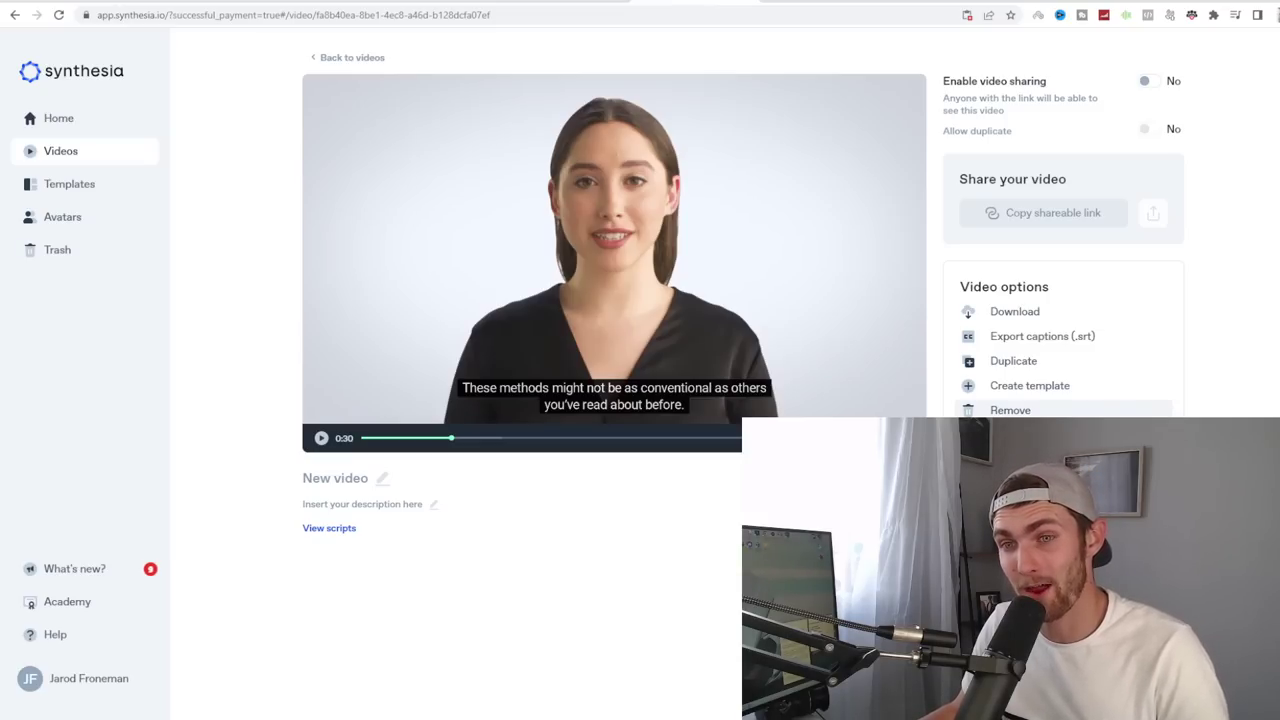
left_click(998, 312)
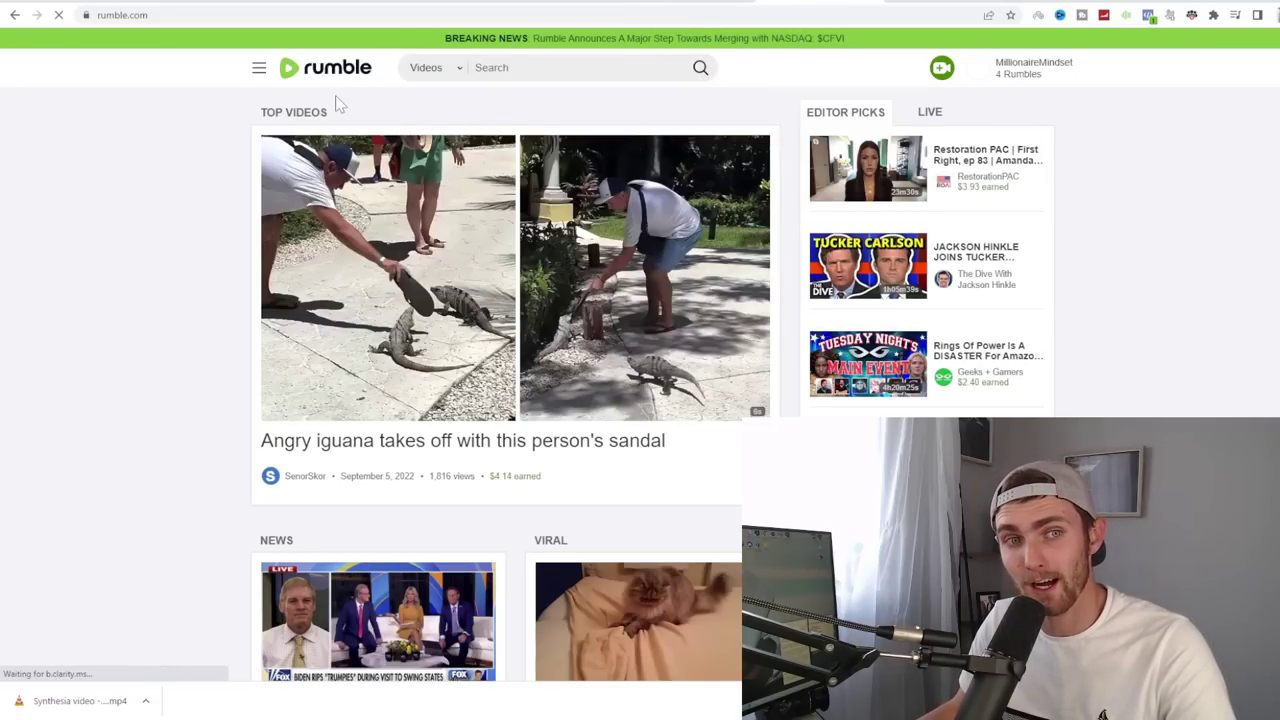
Step: Open Rumble's License Videos page and scroll through the clips' earnings, views and dates
left_click(260, 70)
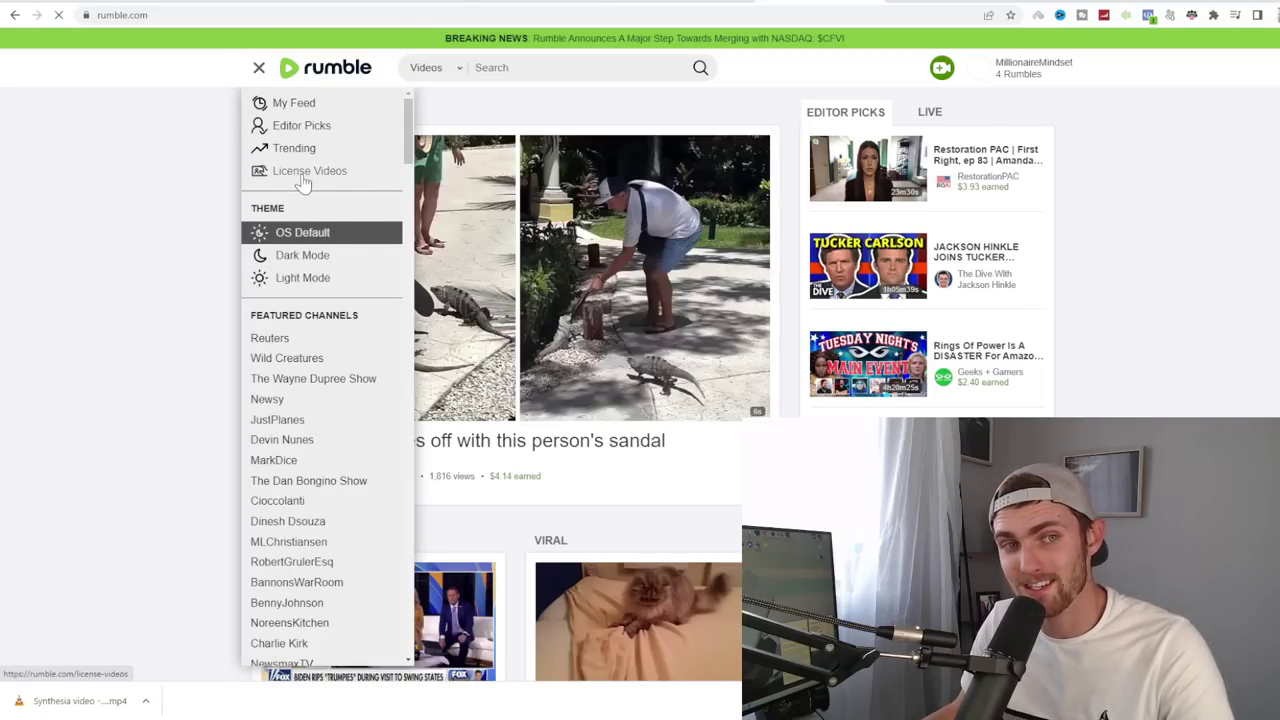
left_click(304, 176)
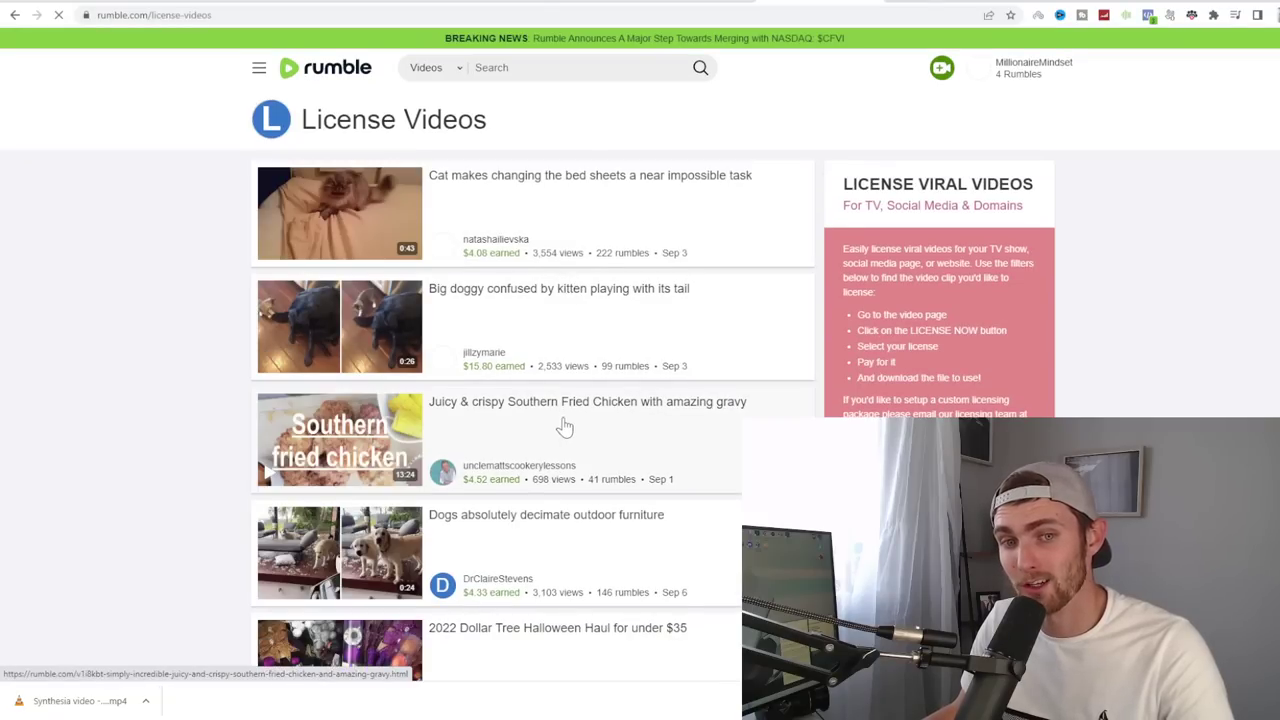
scroll(440, 346, "down", 8)
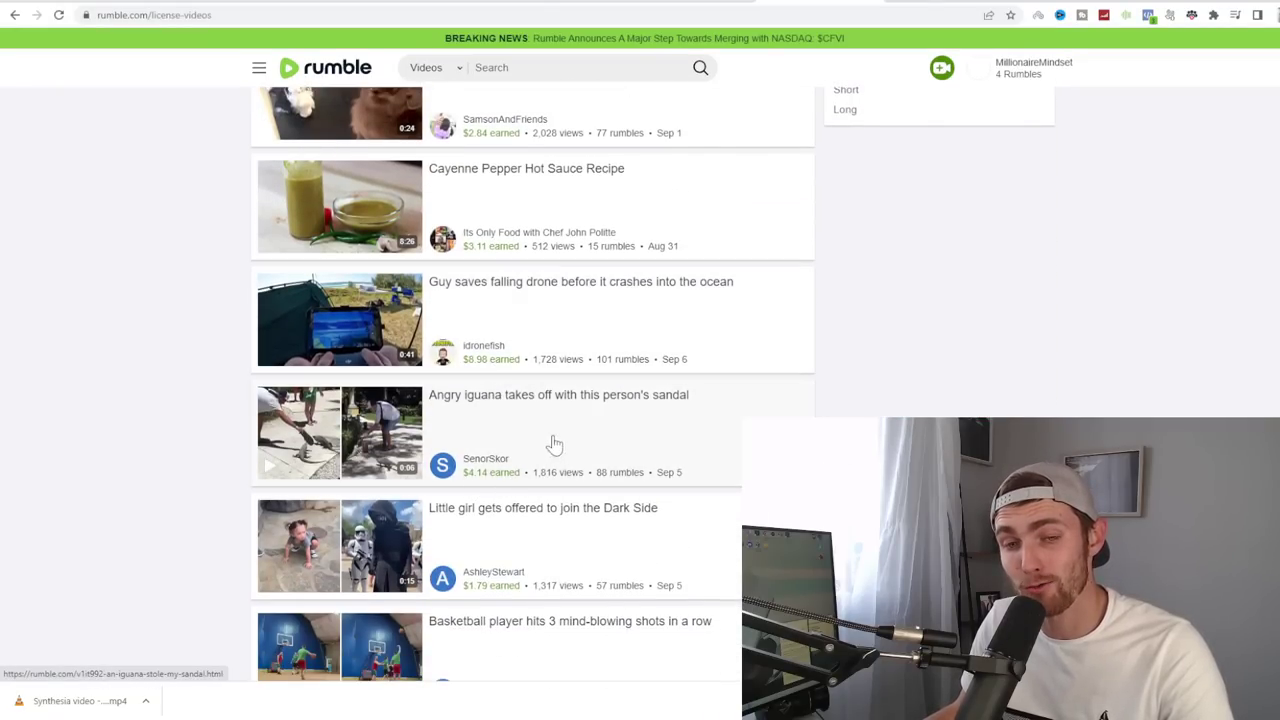
scroll(560, 440, "down", 3)
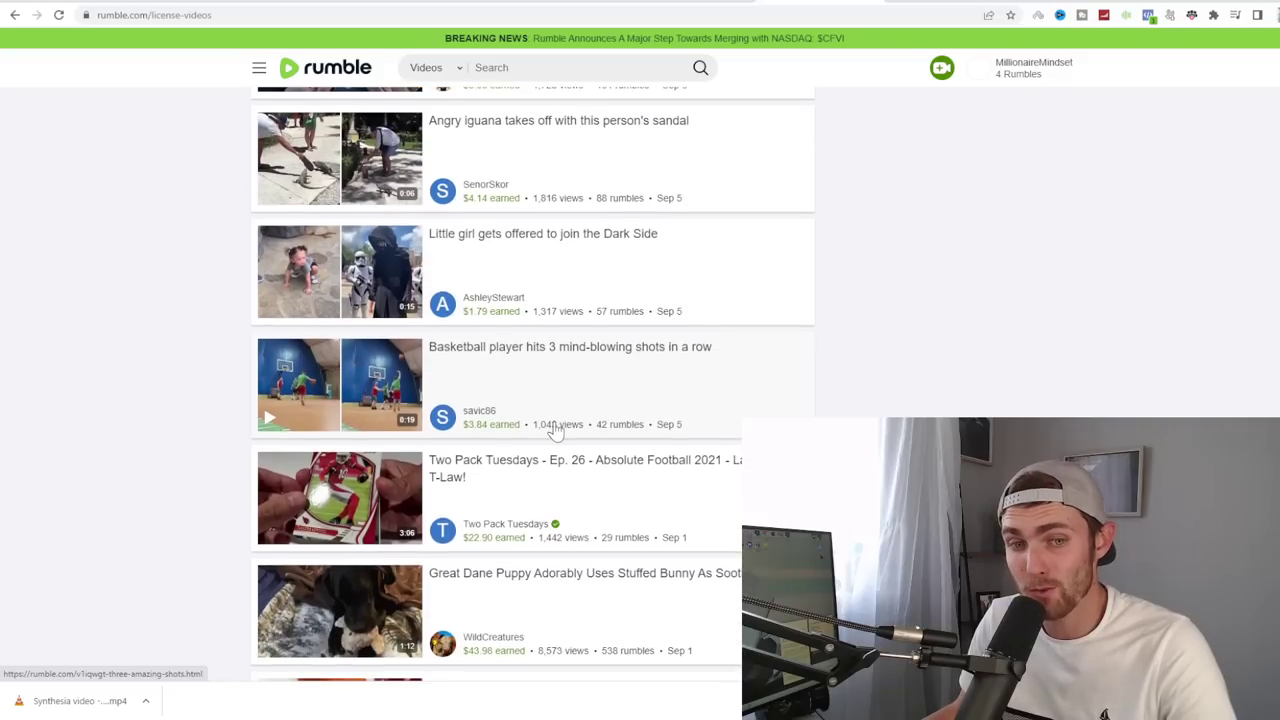
scroll(556, 428, "down", 2)
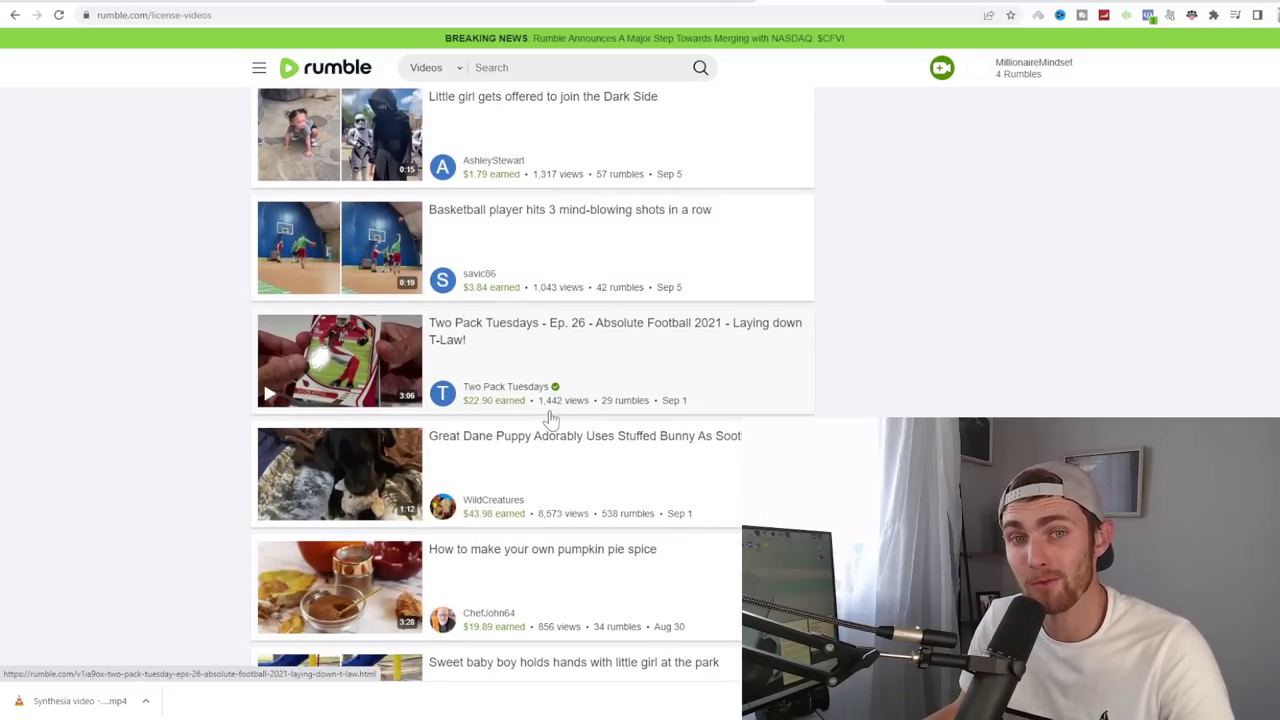
scroll(550, 420, "down", 1)
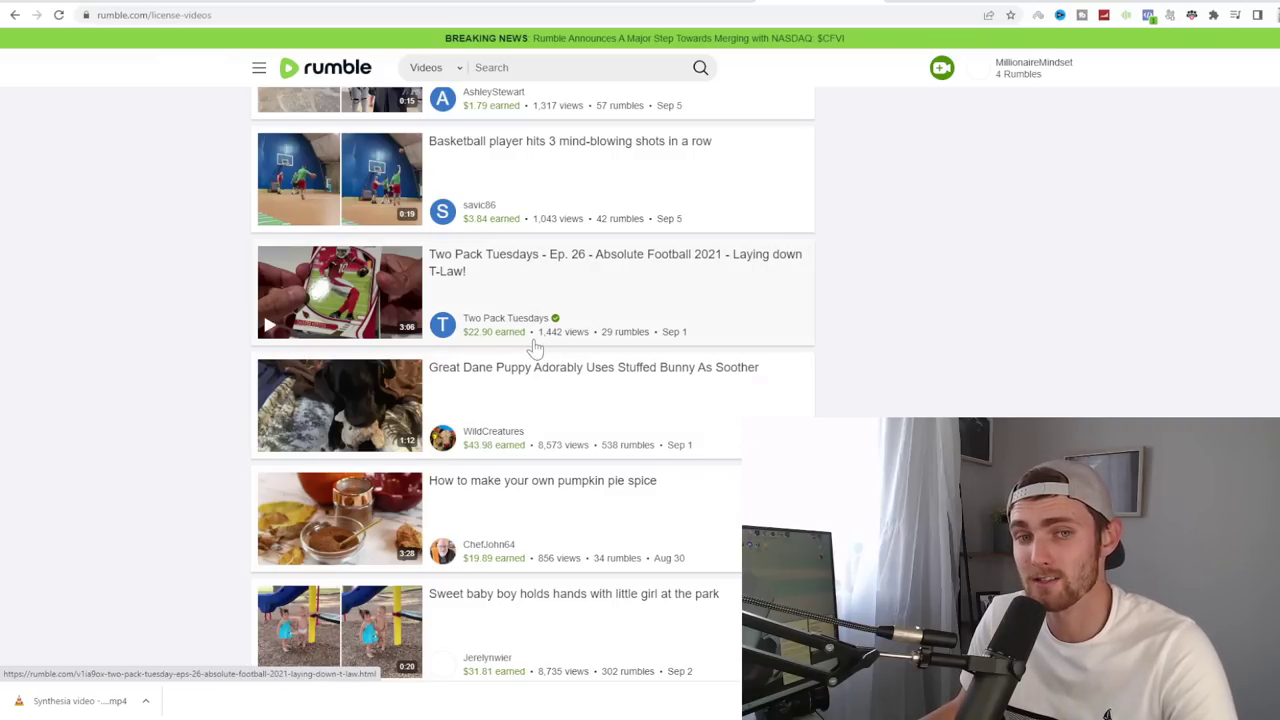
scroll(497, 352, "down", 3)
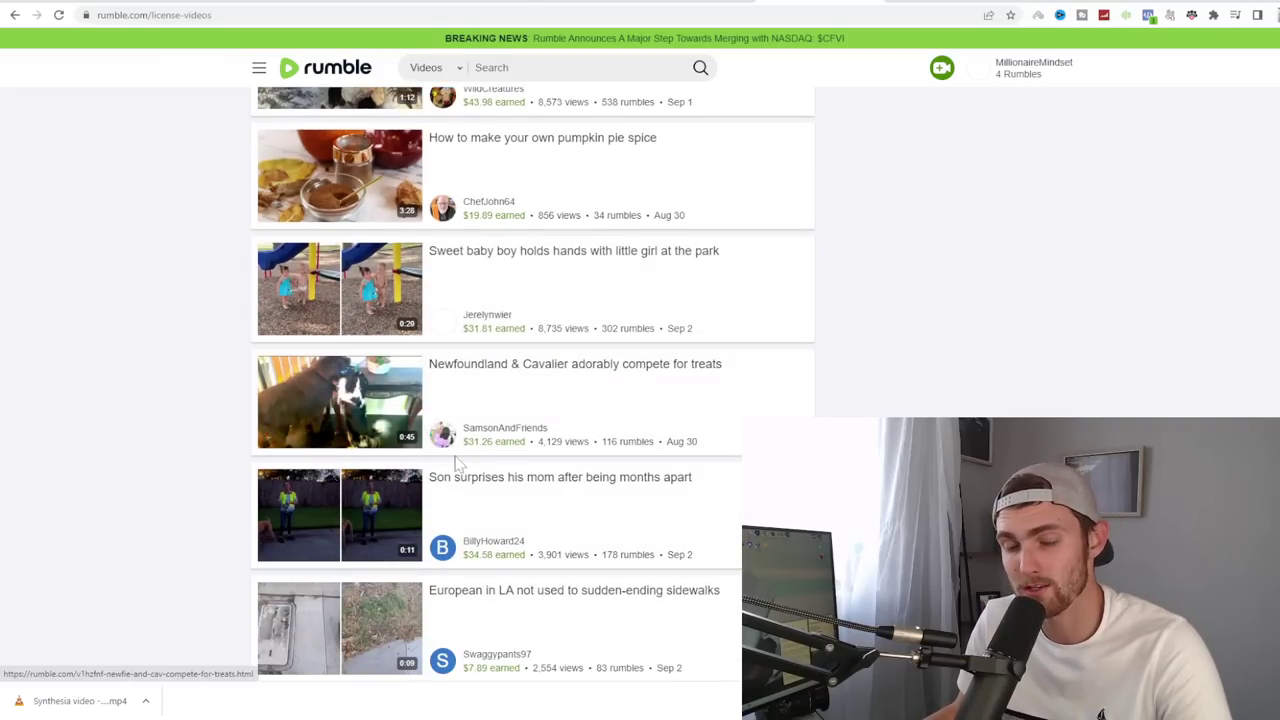
scroll(470, 448, "down", 3)
scroll(500, 370, "down", 3)
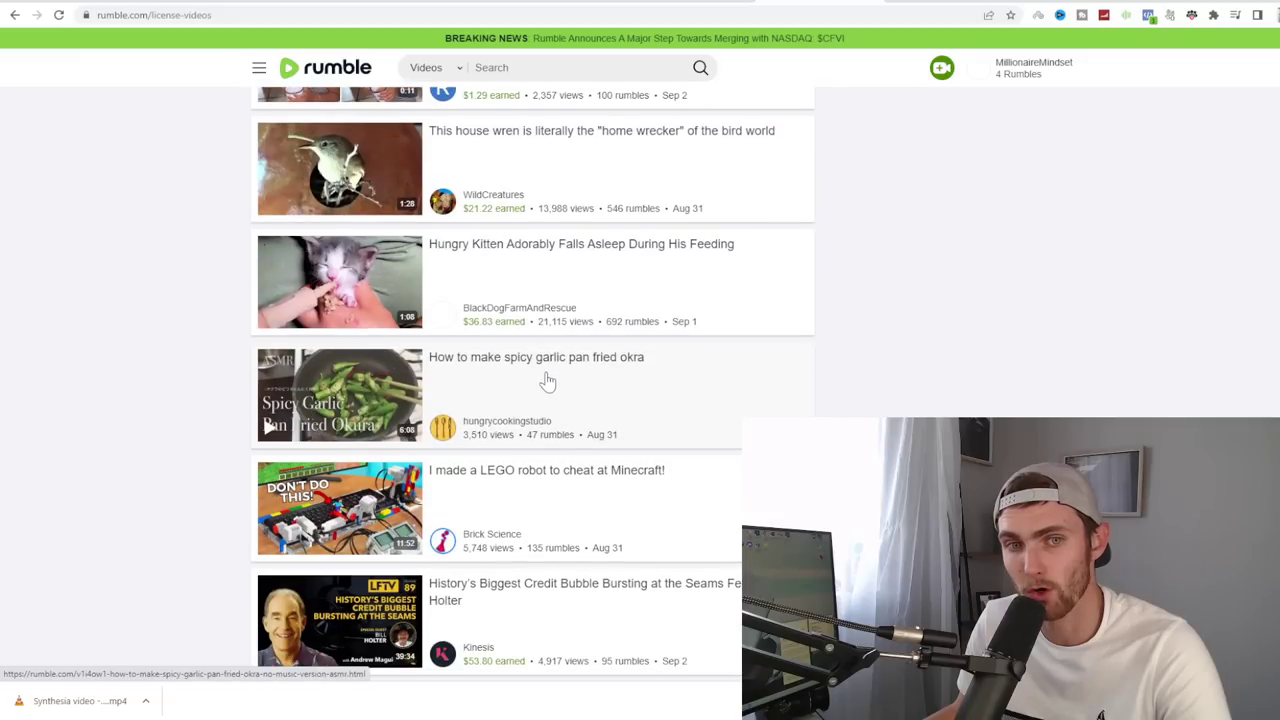
scroll(525, 380, "down", 3)
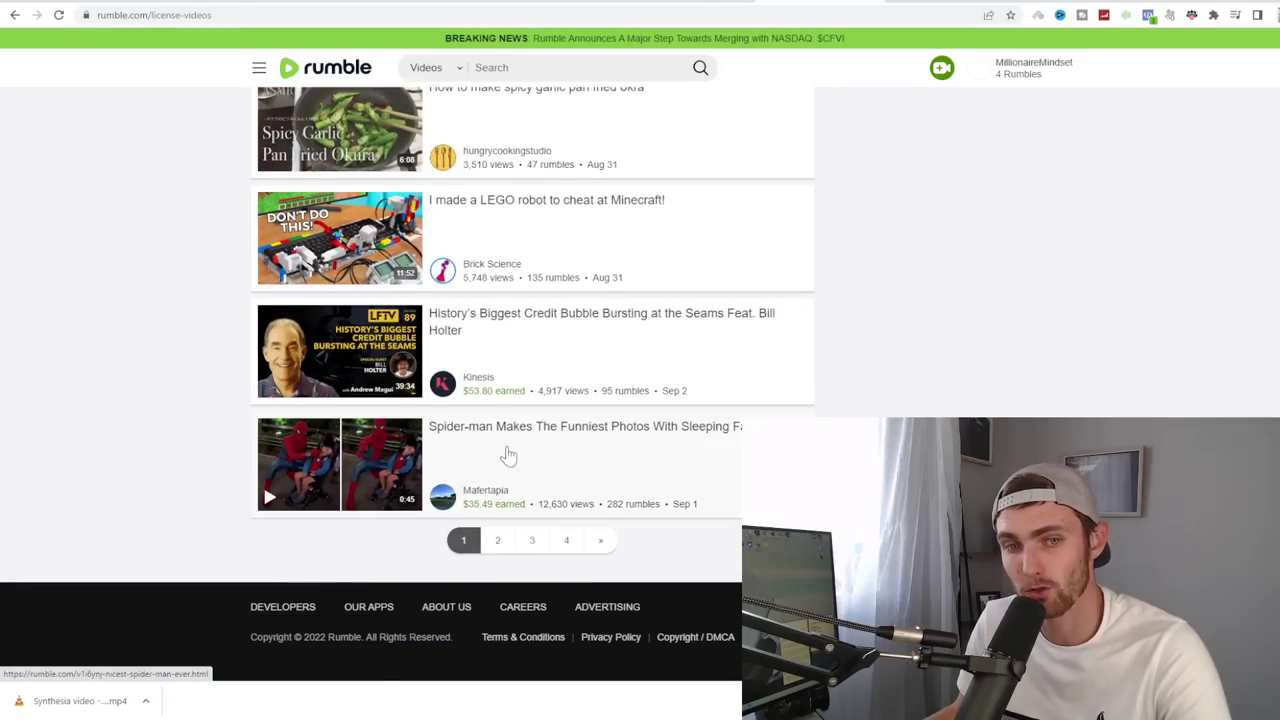
scroll(640, 420, "up", 15)
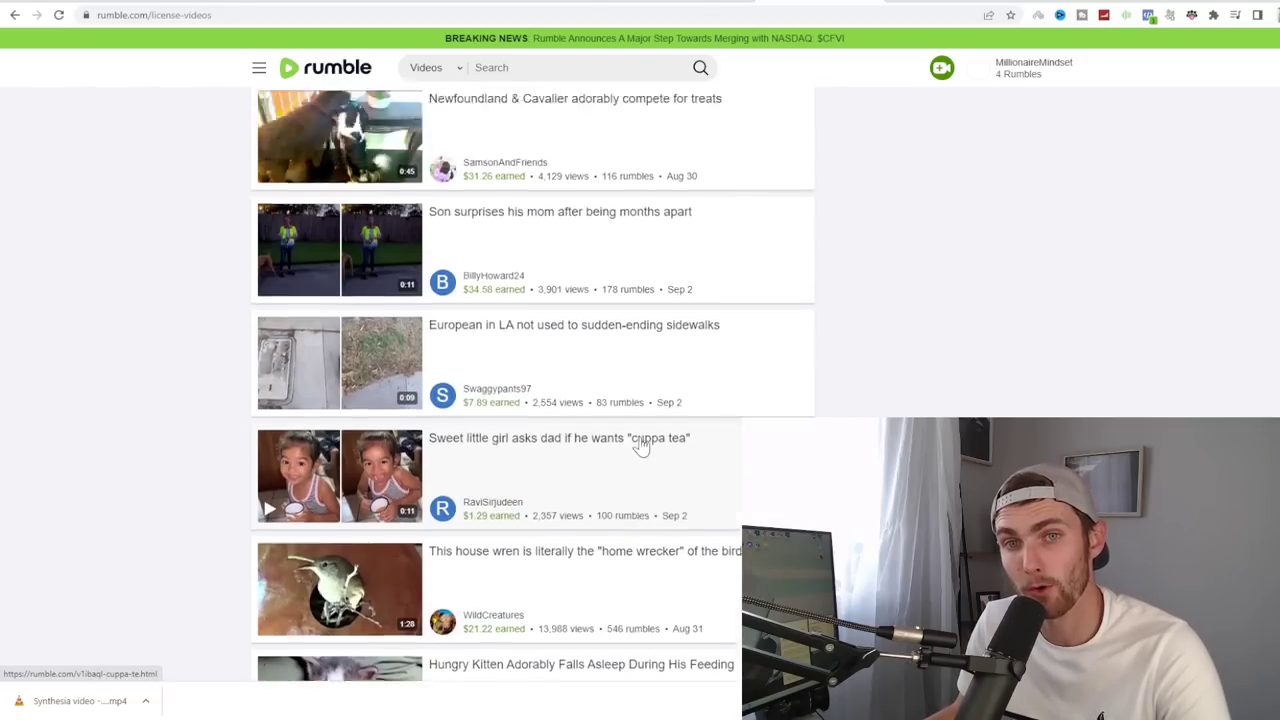
scroll(700, 460, "up", 5)
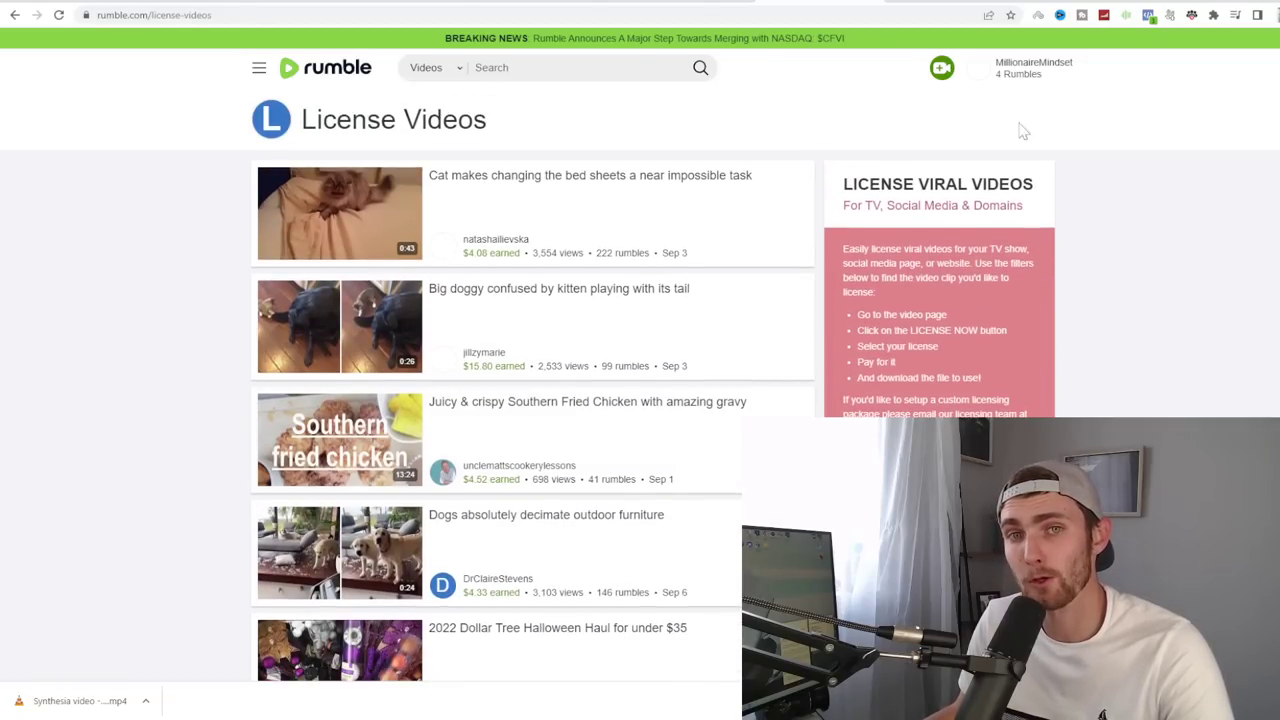
Step: Upload the downloaded Synthesia mp4 from the Downloads folder as a new Rumble video
left_click(934, 74)
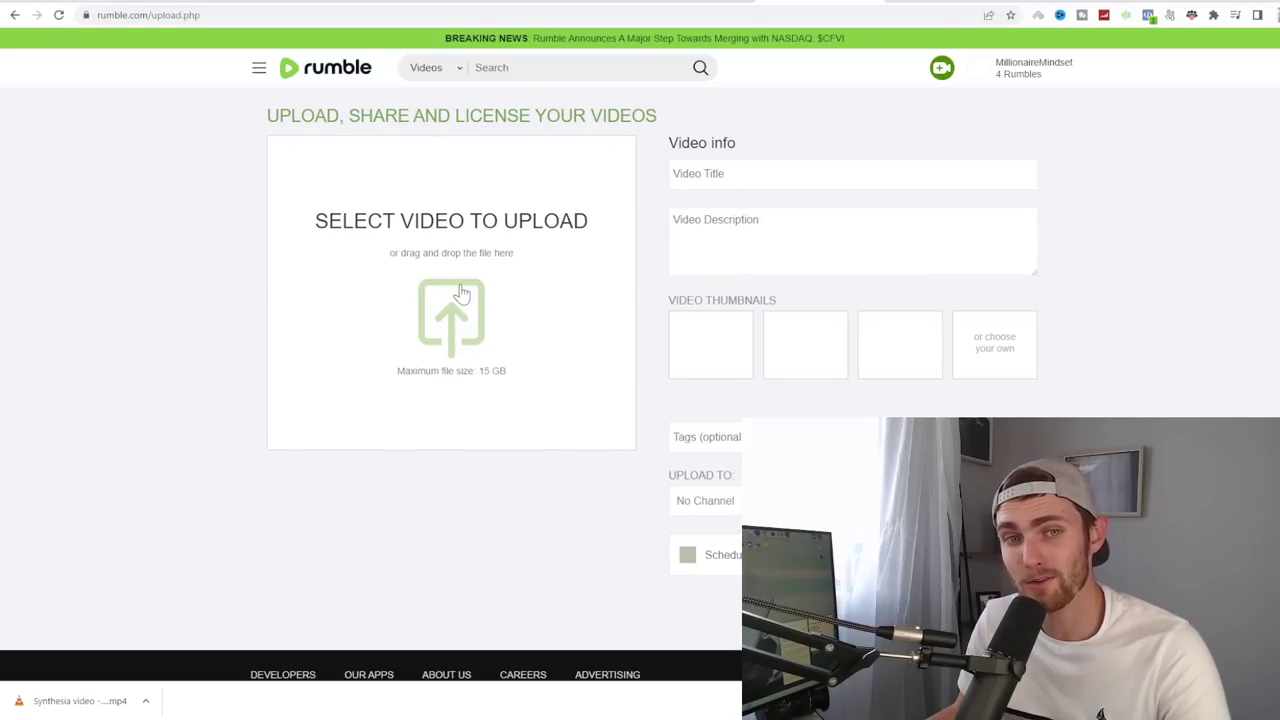
left_click(462, 292)
left_click(64, 123)
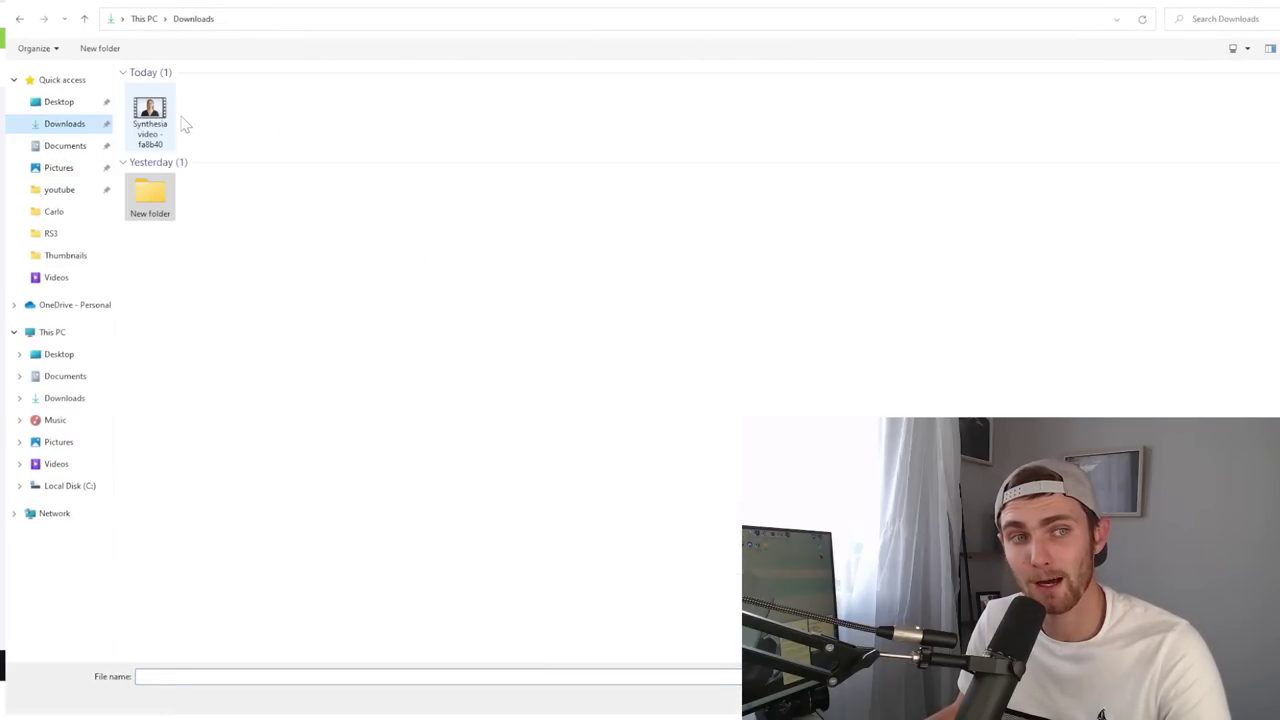
double_click(160, 117)
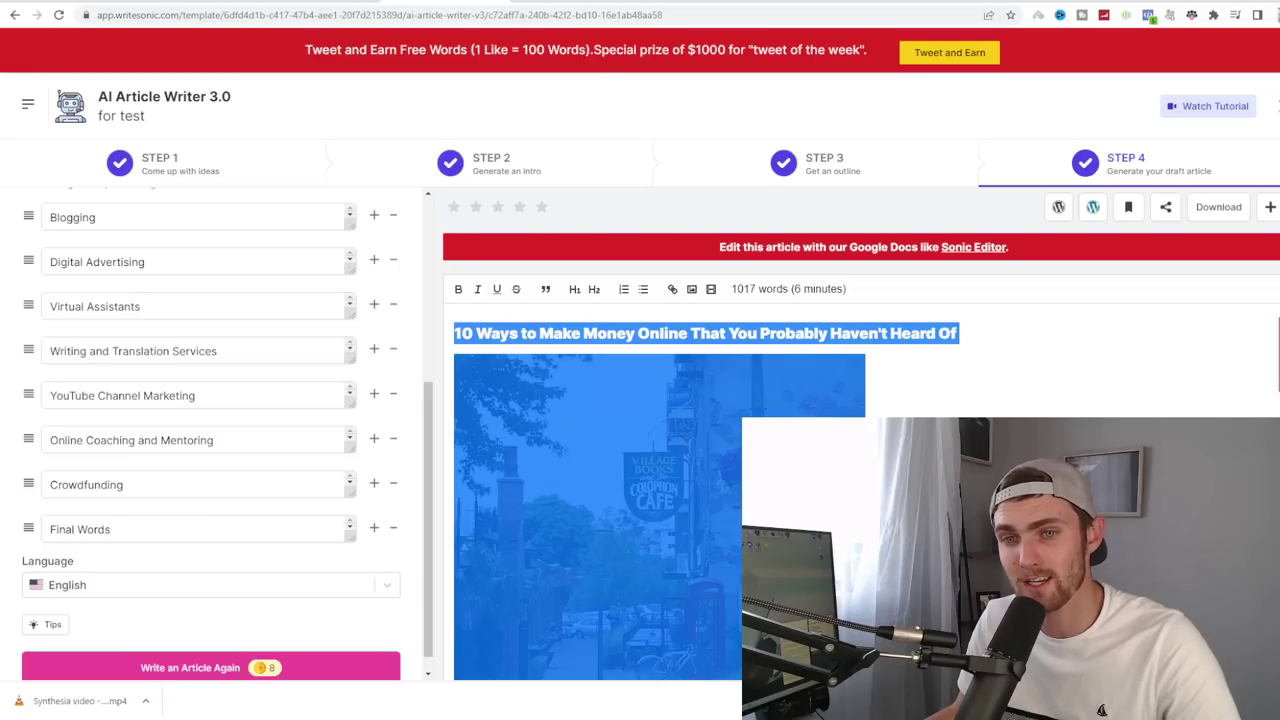
Step: Put '10 Ways to Make Money Online That You Probably Haven't Heard Of' into Rumble's Video Title field
left_click(705, 333)
triple_click(705, 333)
key("ctrl+c")
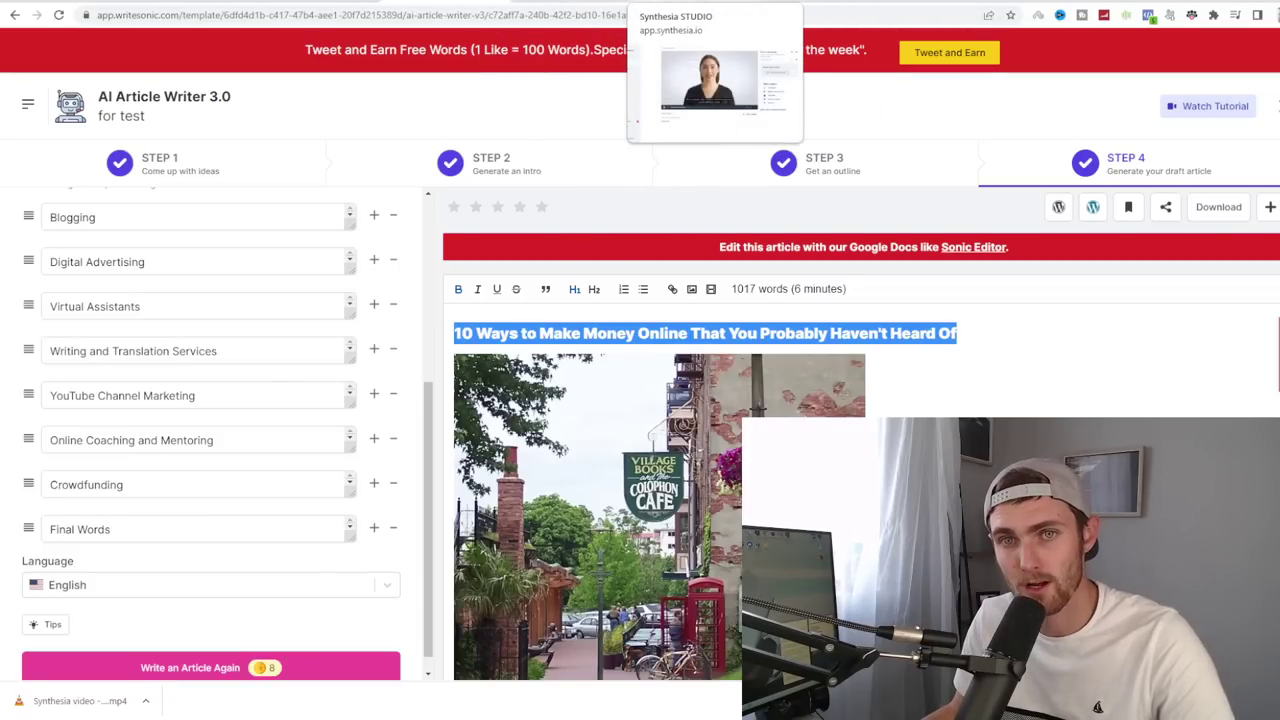
key("ctrl+Tab")
key("ctrl+v")
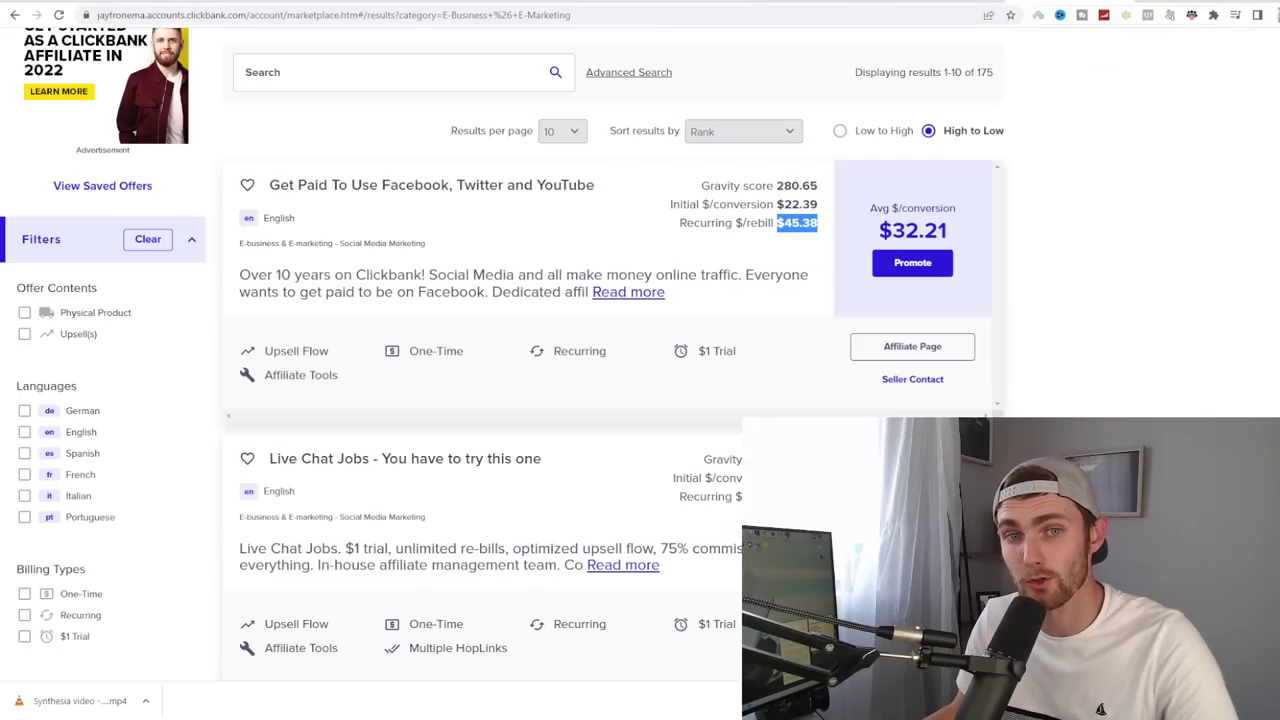
Step: Paste the offer name 'Get Paid To Use Facebook, Twitter and YouTube' into the video description
scroll(606, 220, "up", 1)
left_click_drag(260, 258, 597, 256)
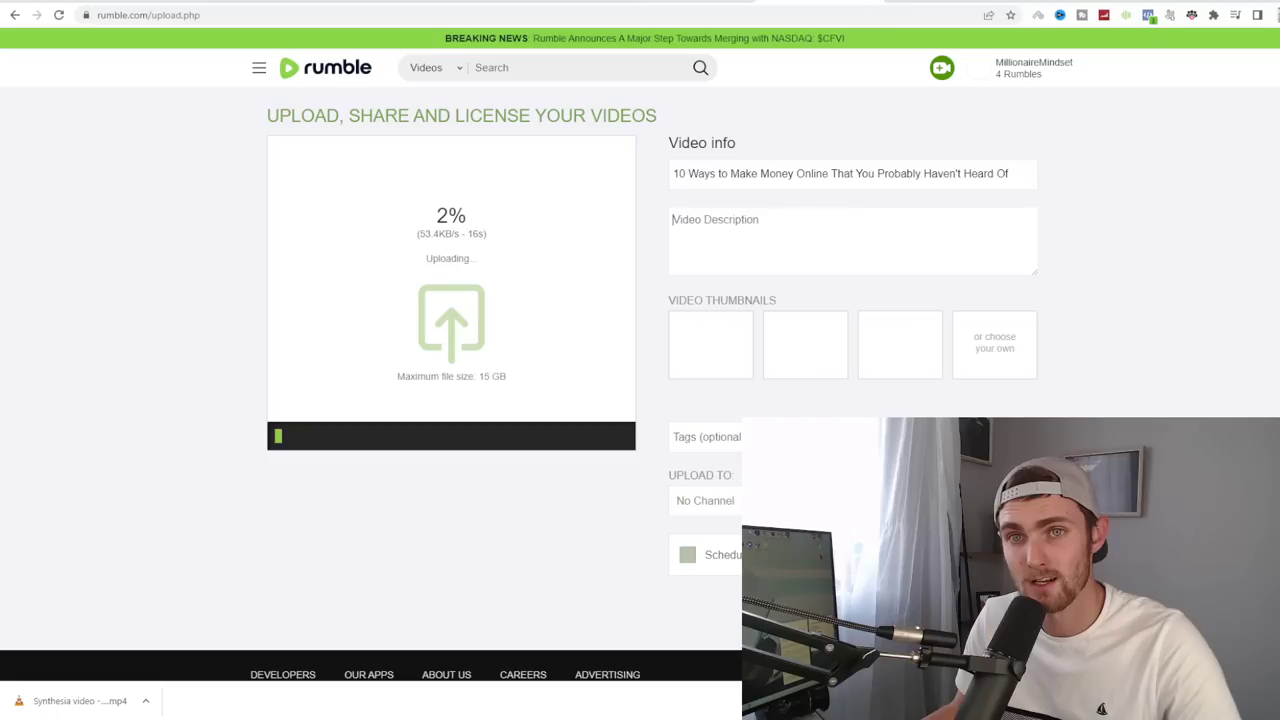
type("Get Paid To Use Facebook, Twitter and YouTube")
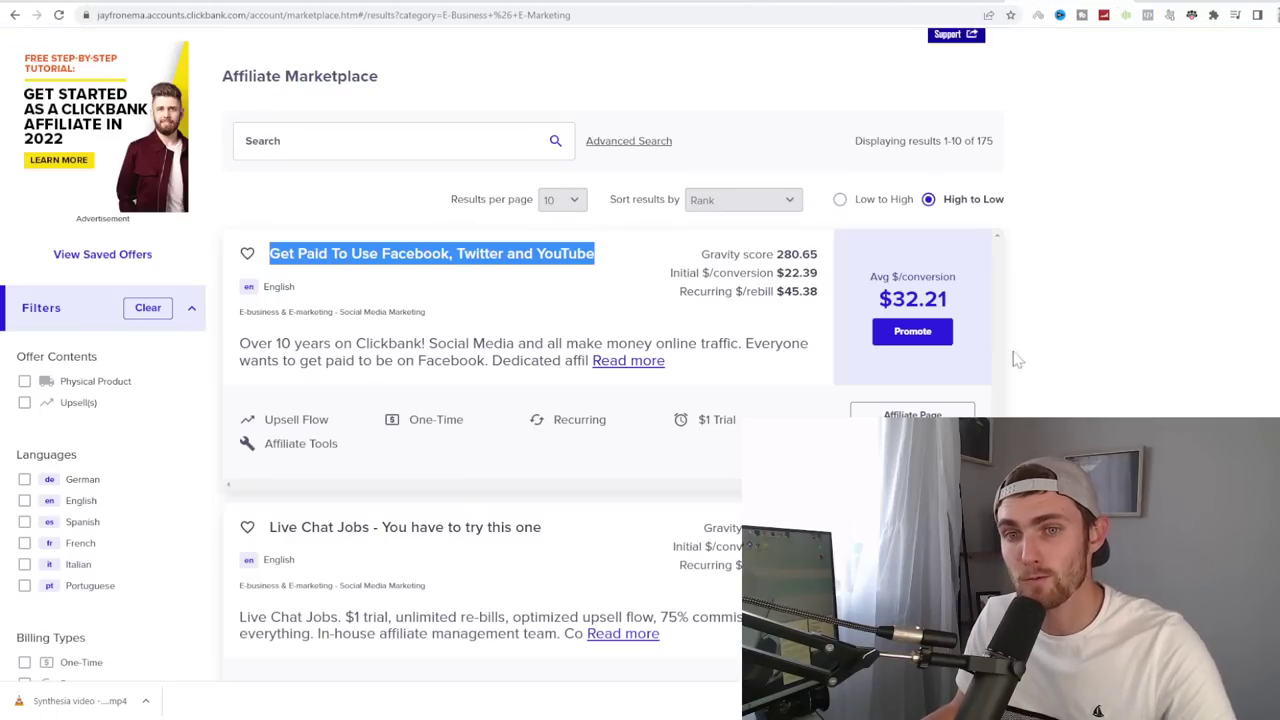
Step: Create the offer's ClickBank HopLink and return to the Rumble upload form
left_click(912, 331)
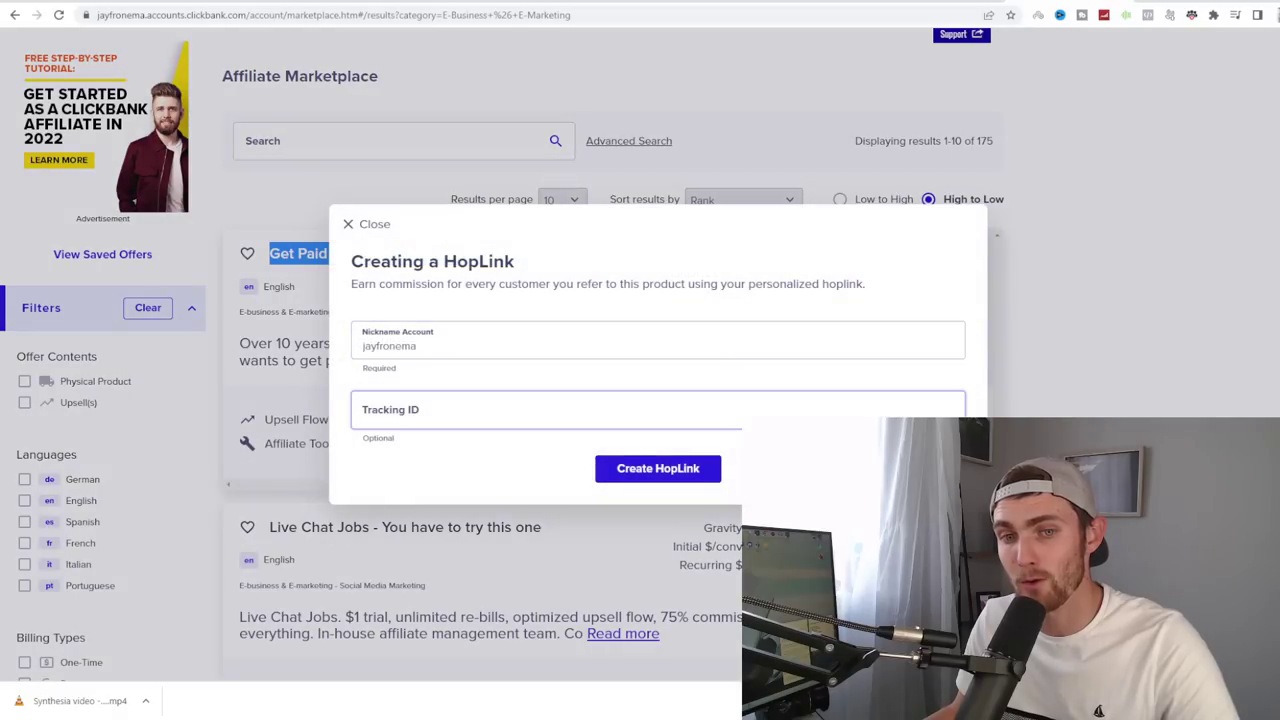
left_click(656, 476)
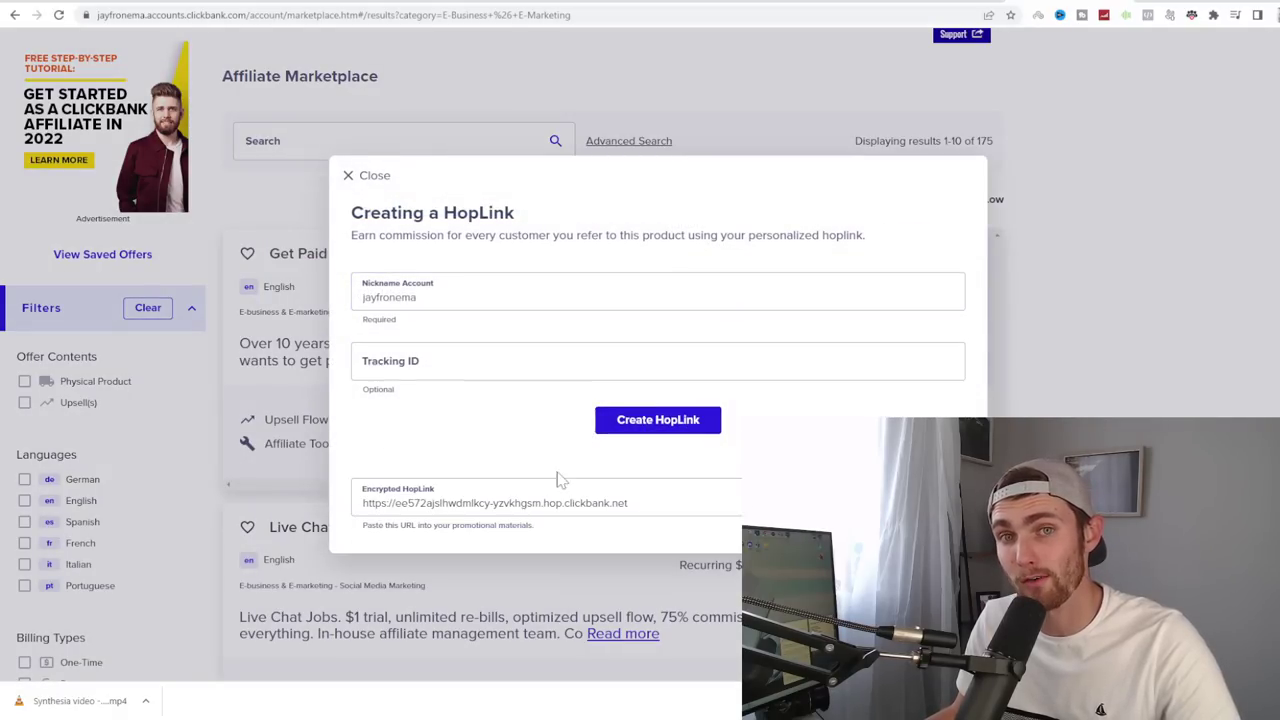
left_click(1146, 253)
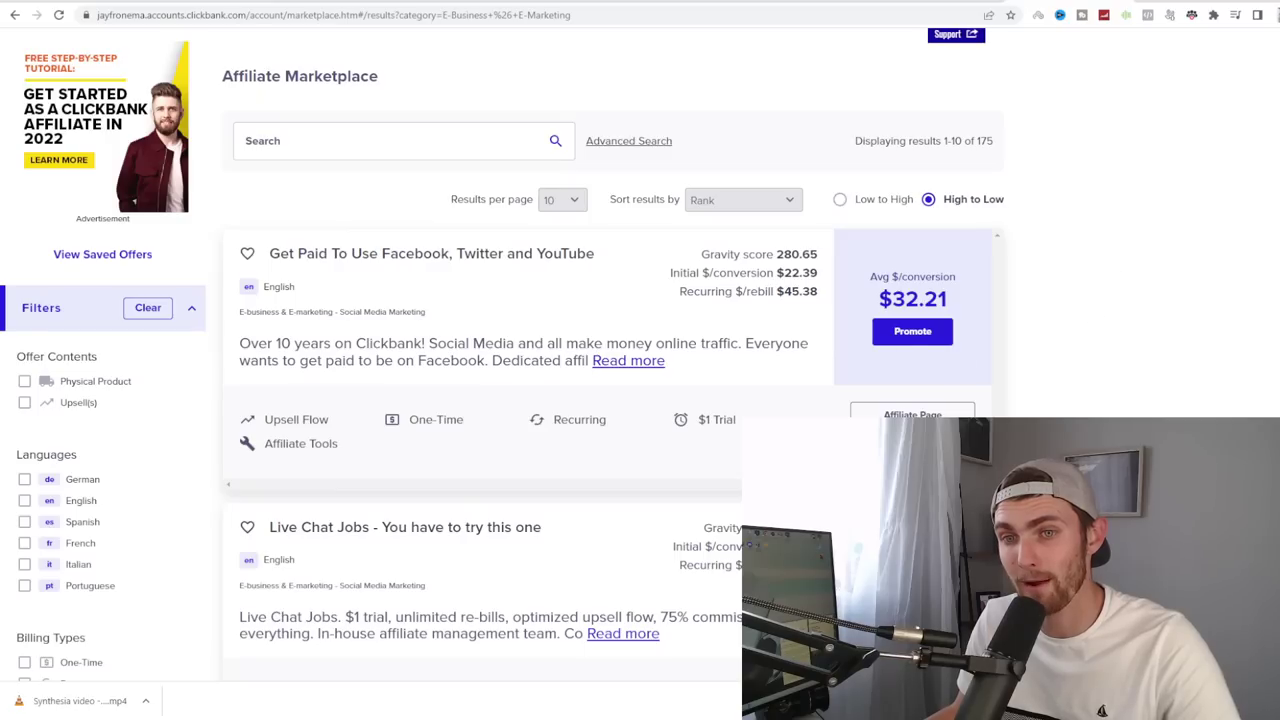
left_click_drag(960, 305, 770, 292)
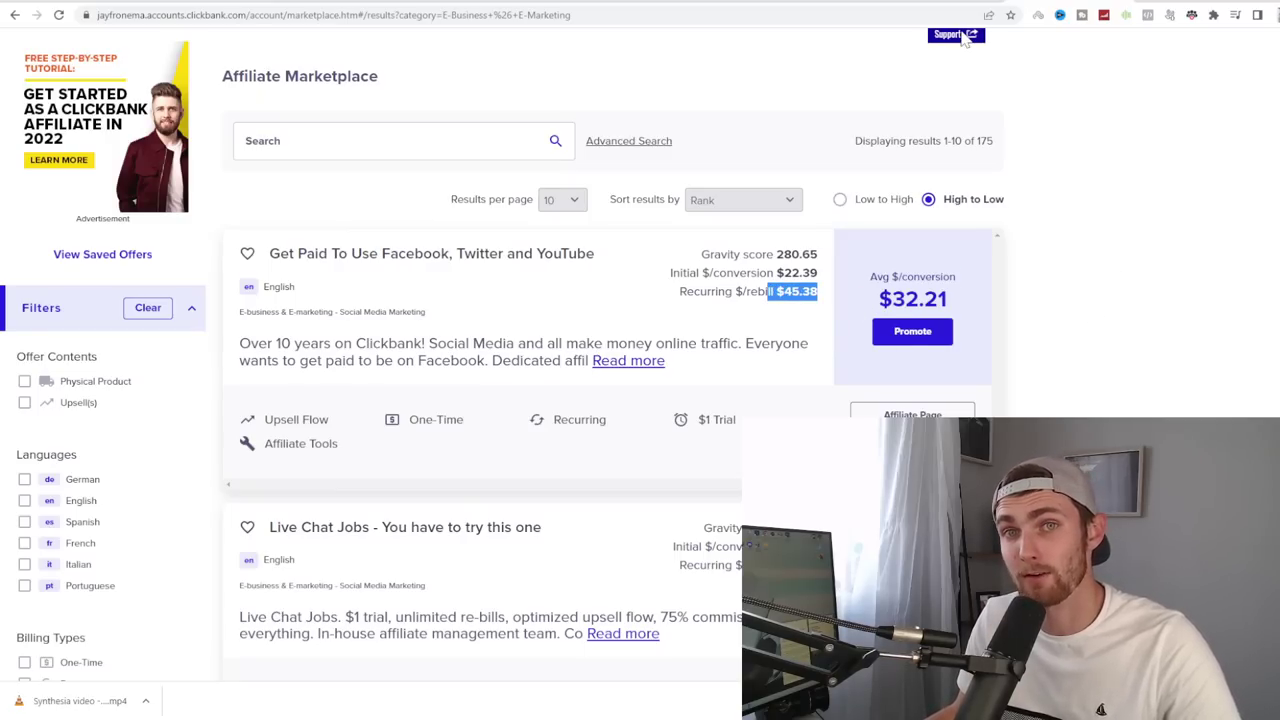
left_click(1143, 4)
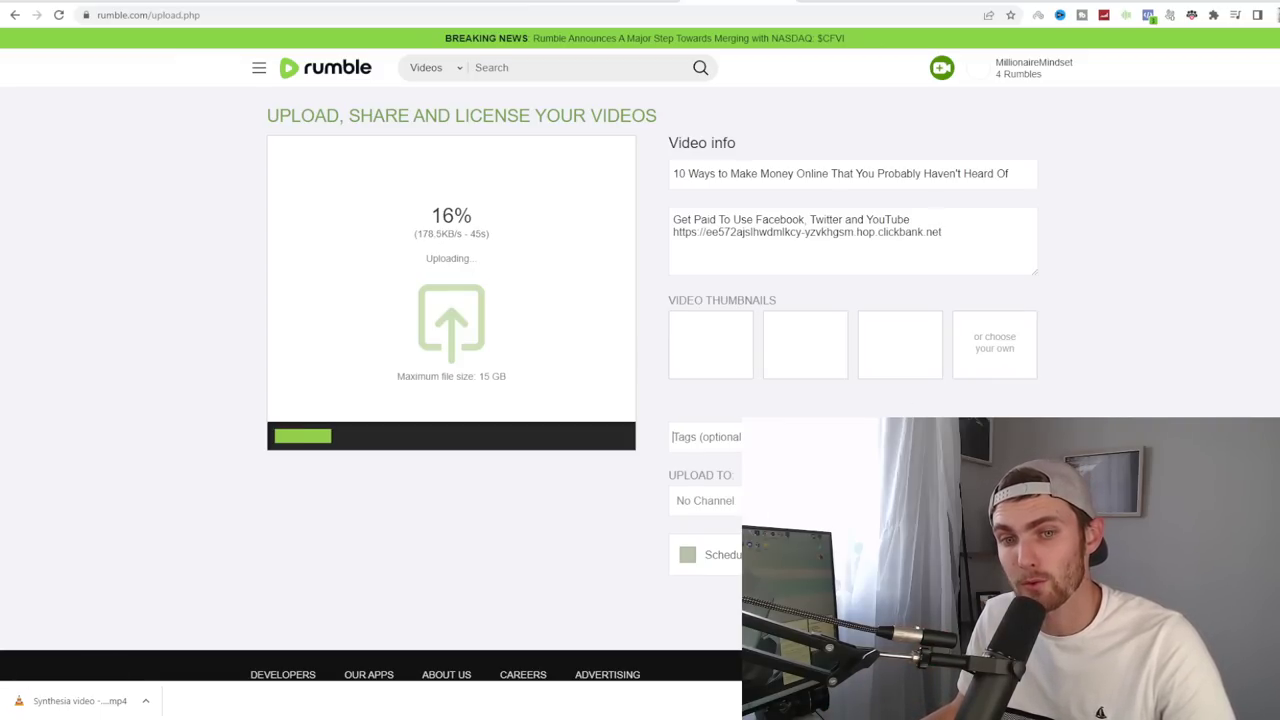
Step: Add the tag 'how to make r', upload to your own channel, and use the first frame as thumbnail
type("how")
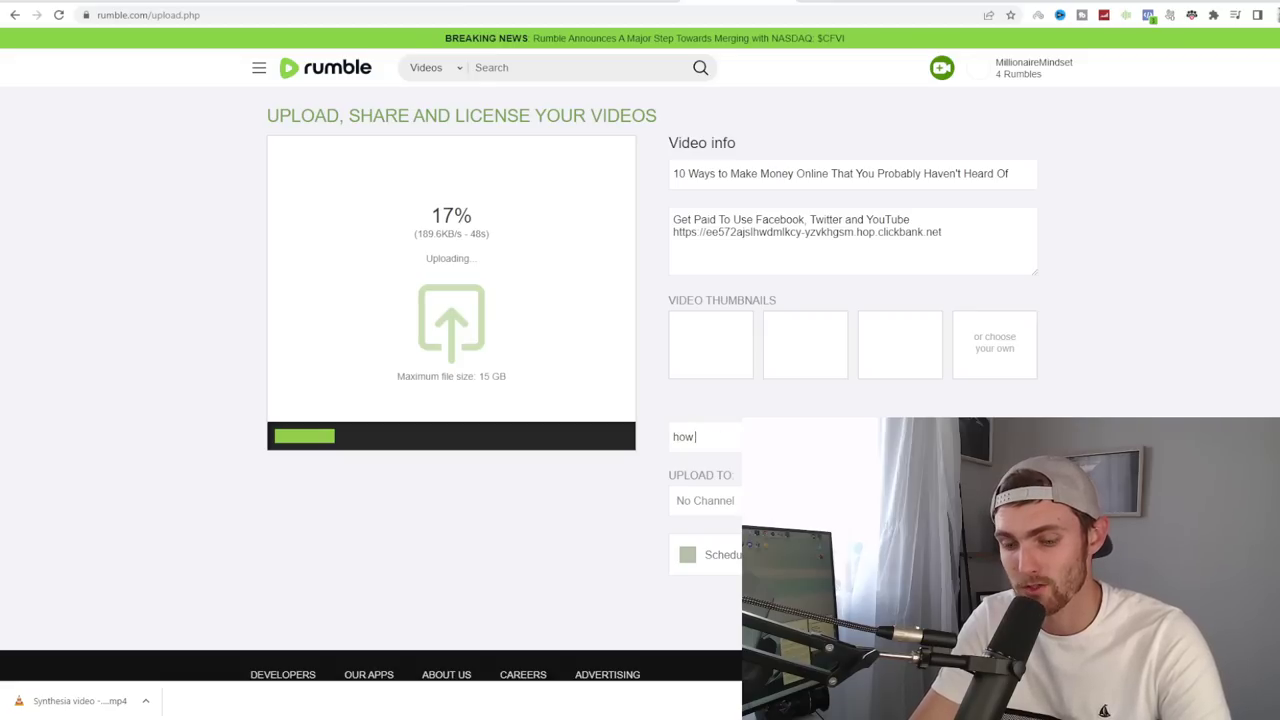
type(" to make r")
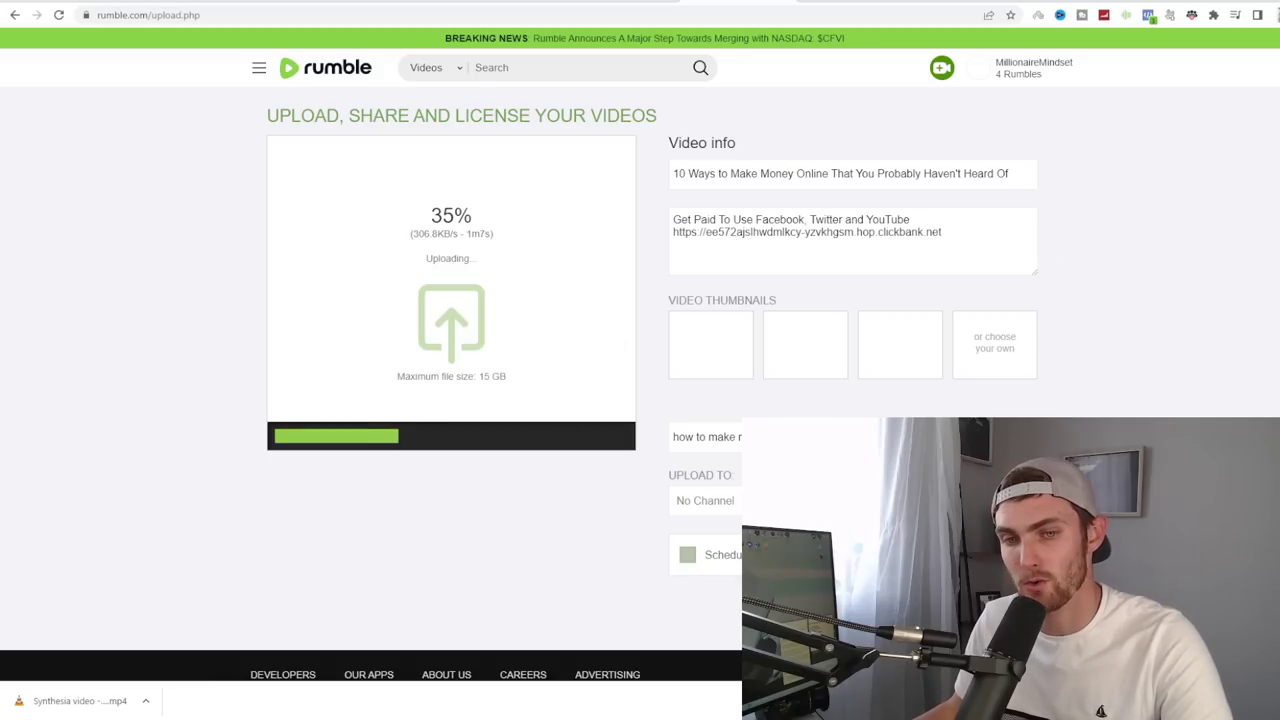
left_click(703, 501)
left_click(705, 528)
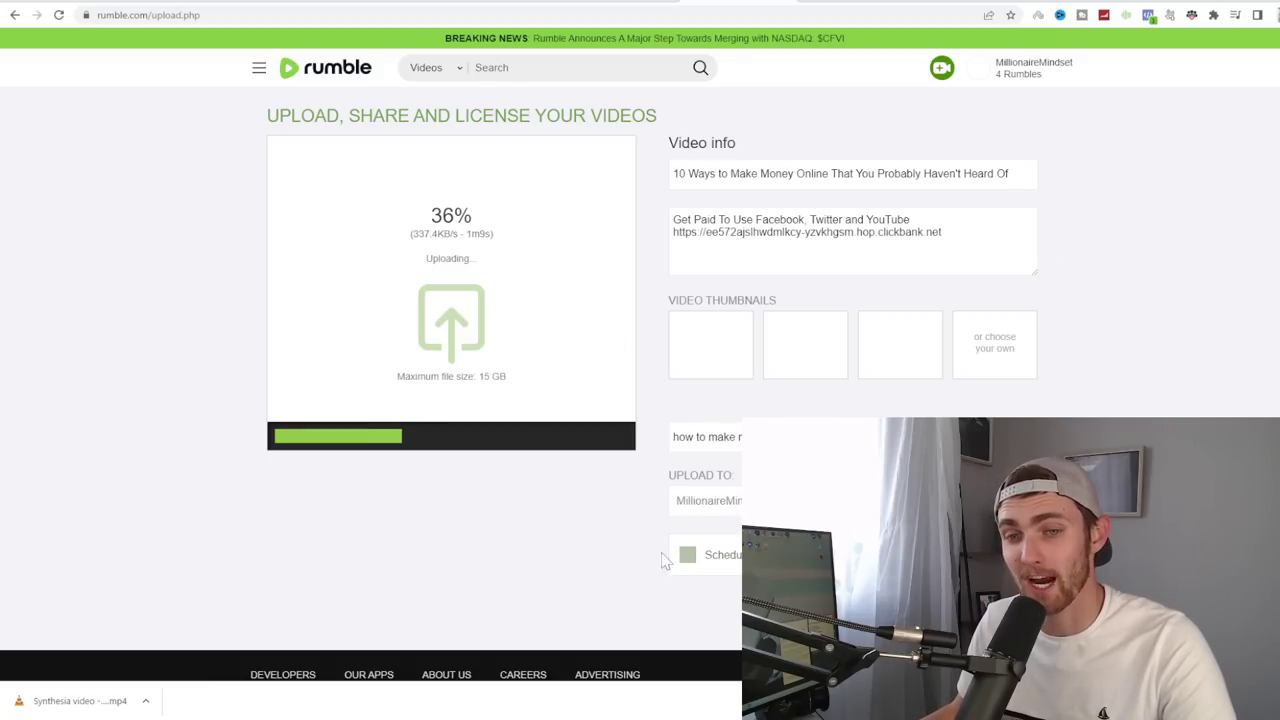
left_click(705, 501)
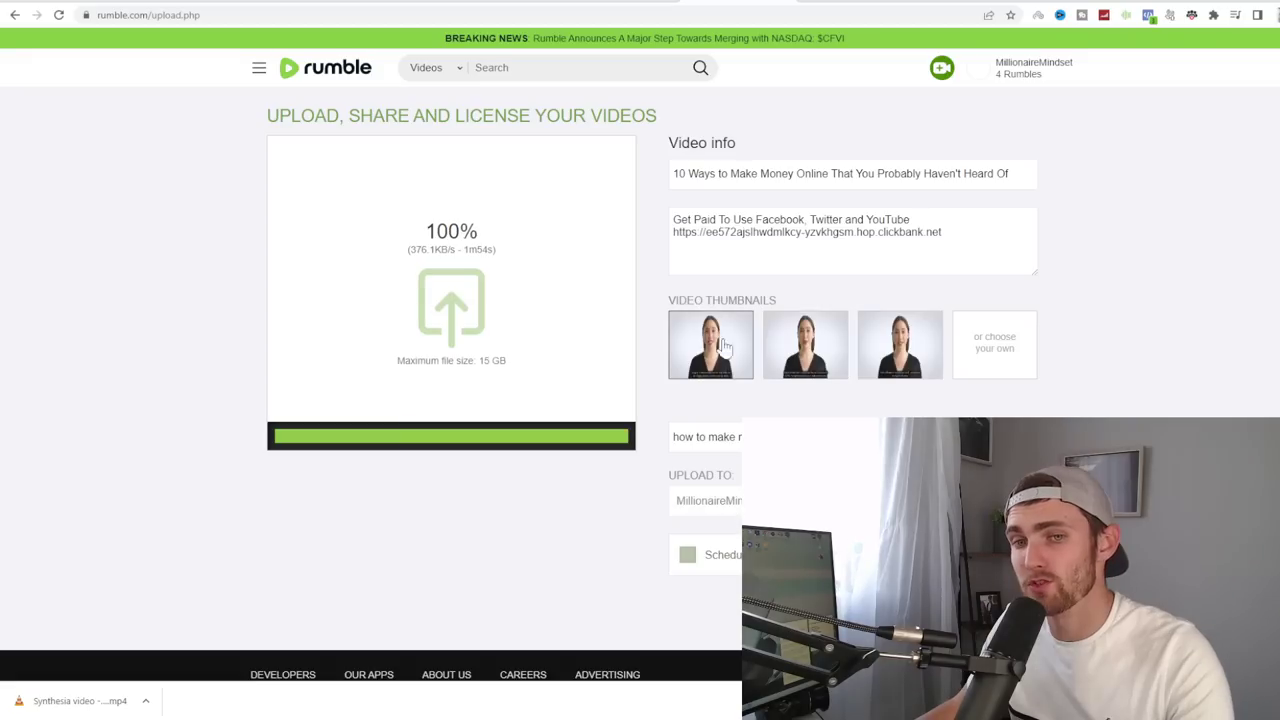
left_click(712, 343)
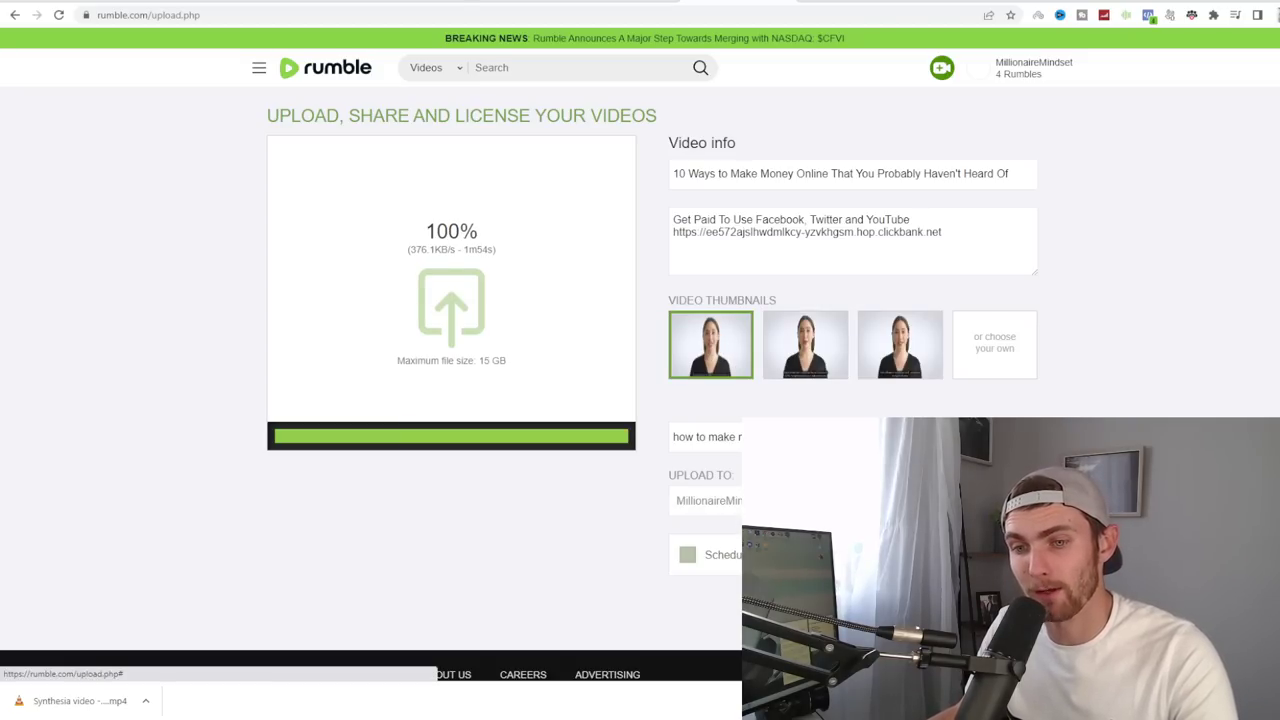
left_click(1000, 605)
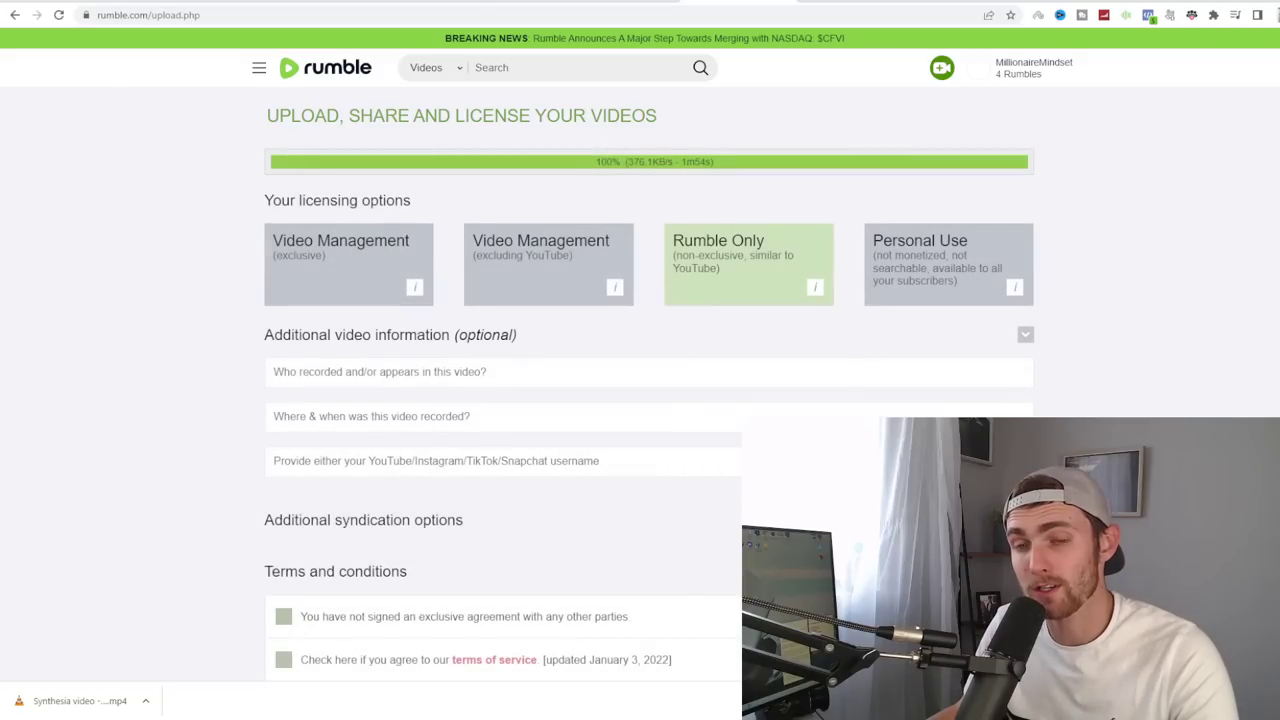
left_click(808, 300)
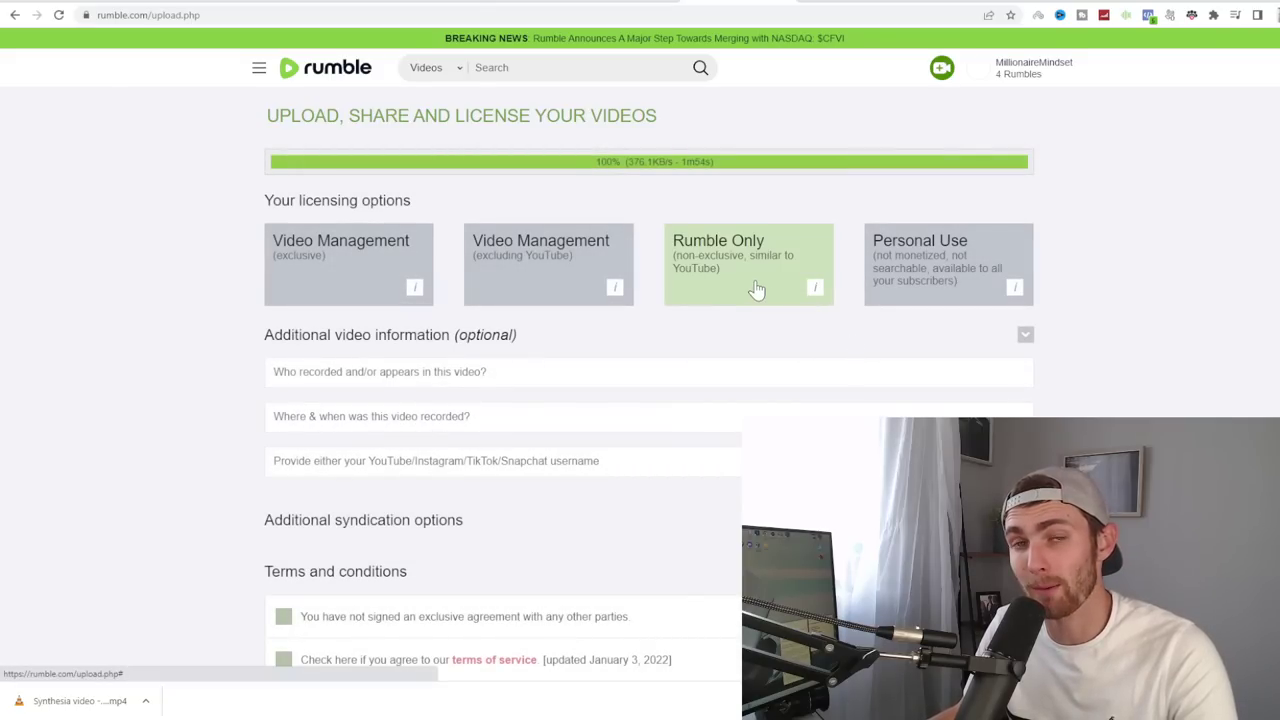